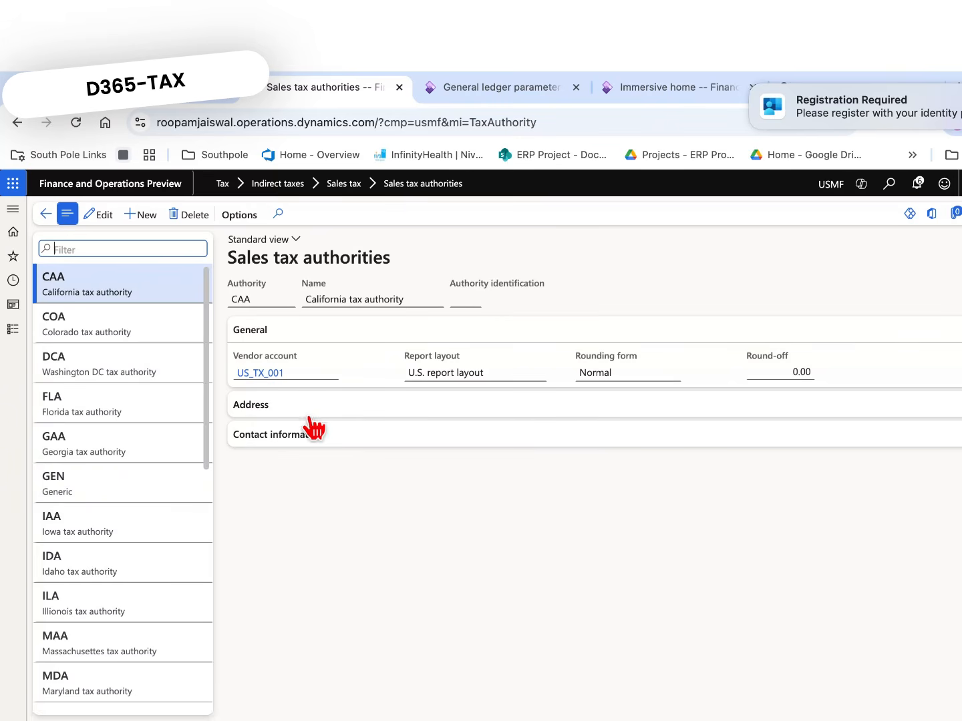
- Create a sales tax authority with code "test" and name "test", and assign the Contoso Asia vendor account
{"action": "left_click", "coordinate": [141, 217]}
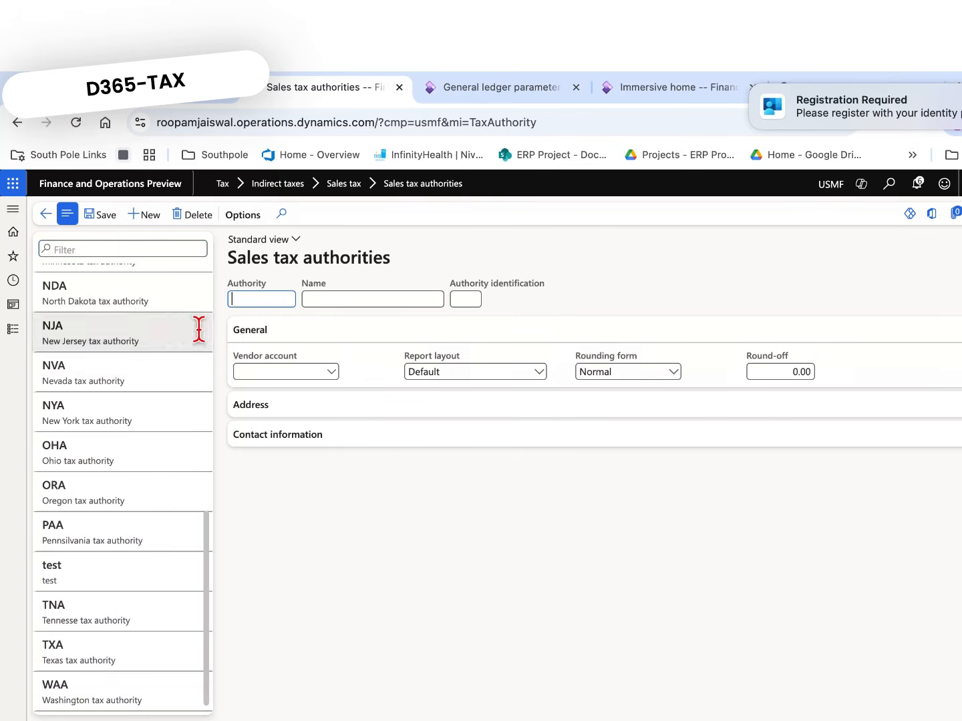
{"action": "type", "text": "test"}
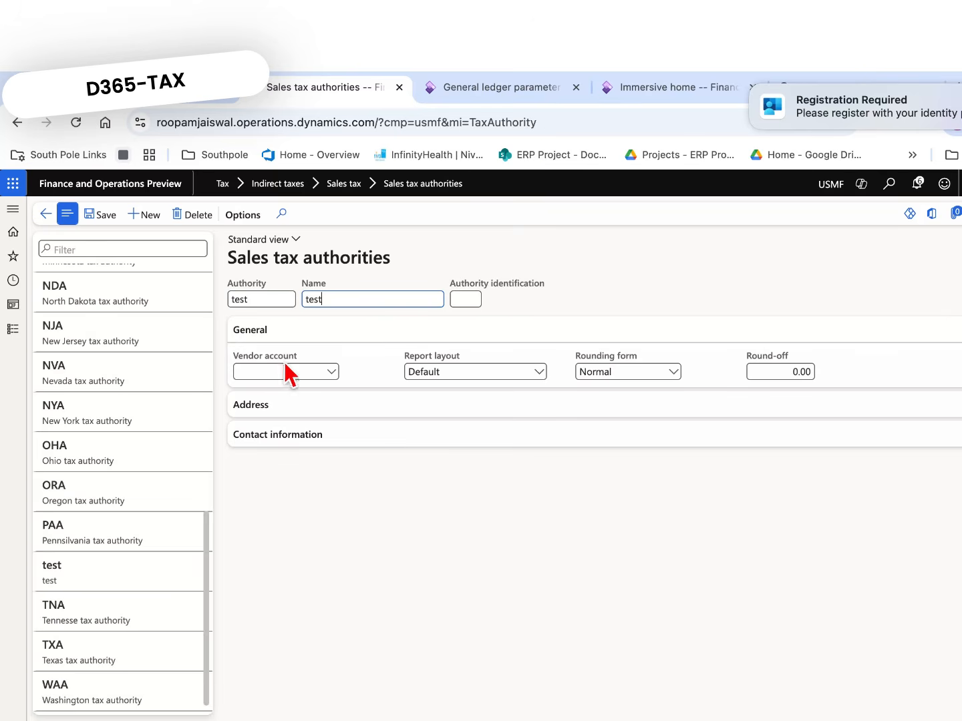
{"action": "left_click", "coordinate": [313, 370]}
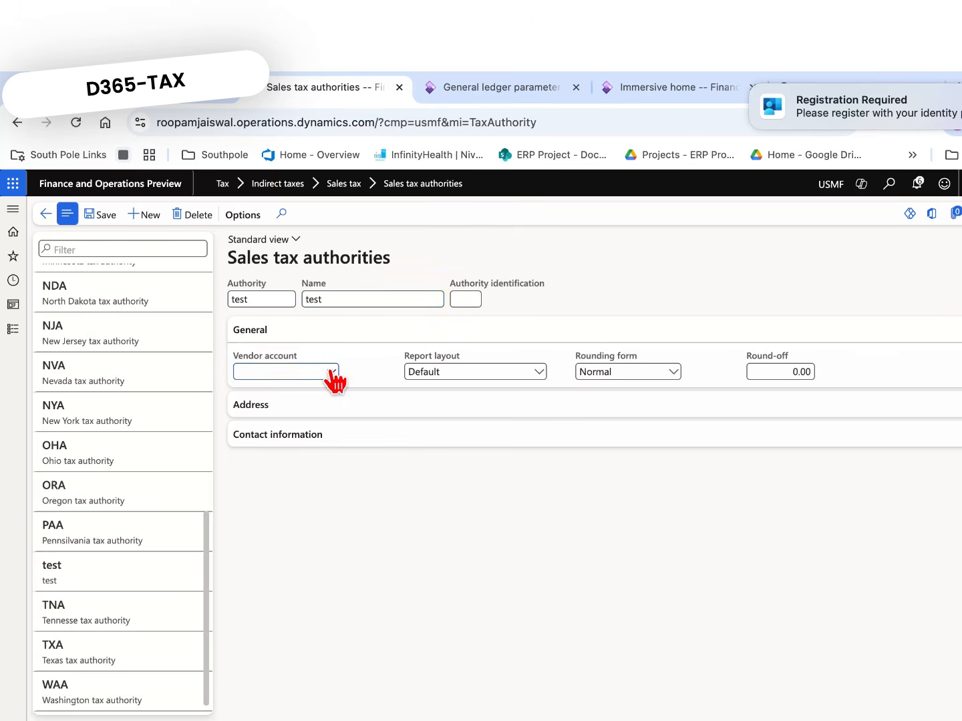
{"action": "left_click", "coordinate": [332, 372]}
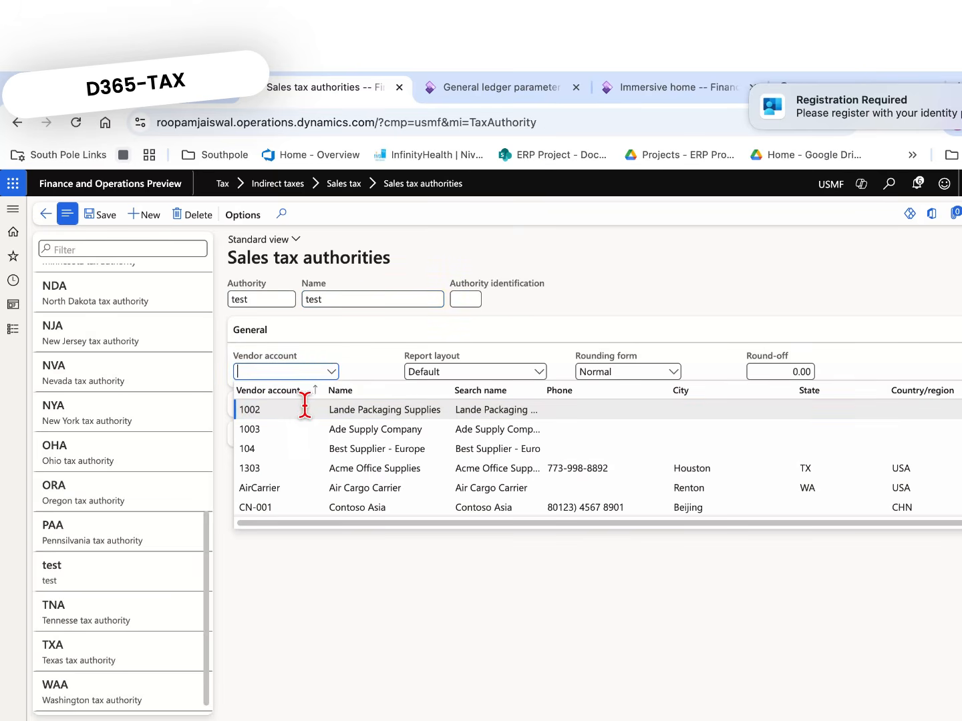
{"action": "left_click", "coordinate": [269, 507]}
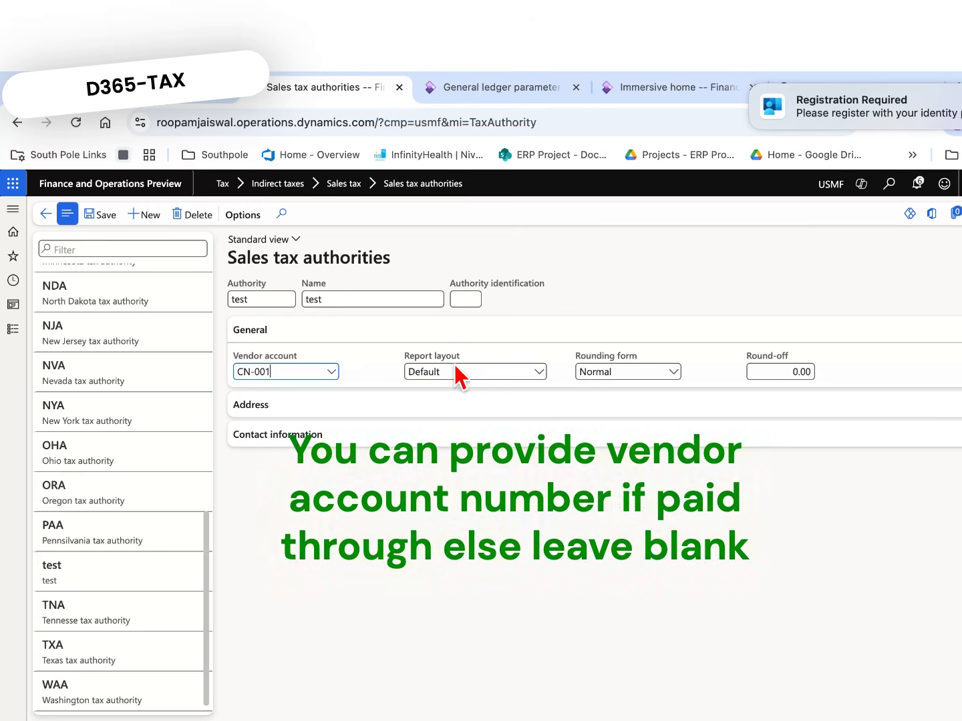
- Set the new authority's report layout to U.S. report layout and review its contact information fields
{"action": "left_click", "coordinate": [539, 372]}
{"action": "left_click", "coordinate": [539, 372]}
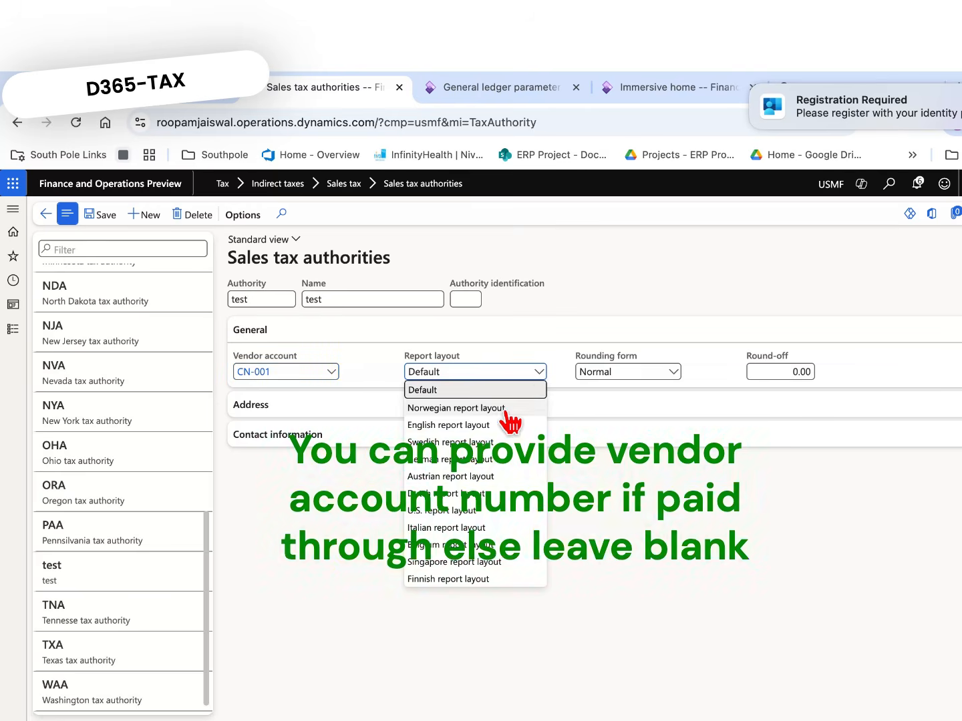
{"action": "left_click", "coordinate": [461, 509]}
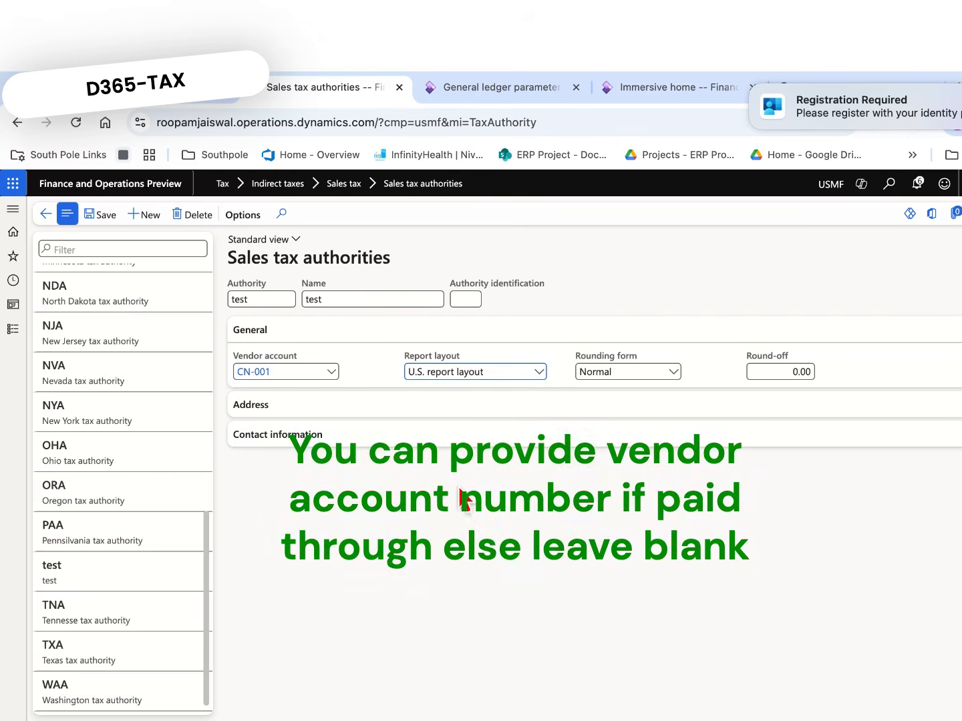
{"action": "left_click", "coordinate": [508, 439]}
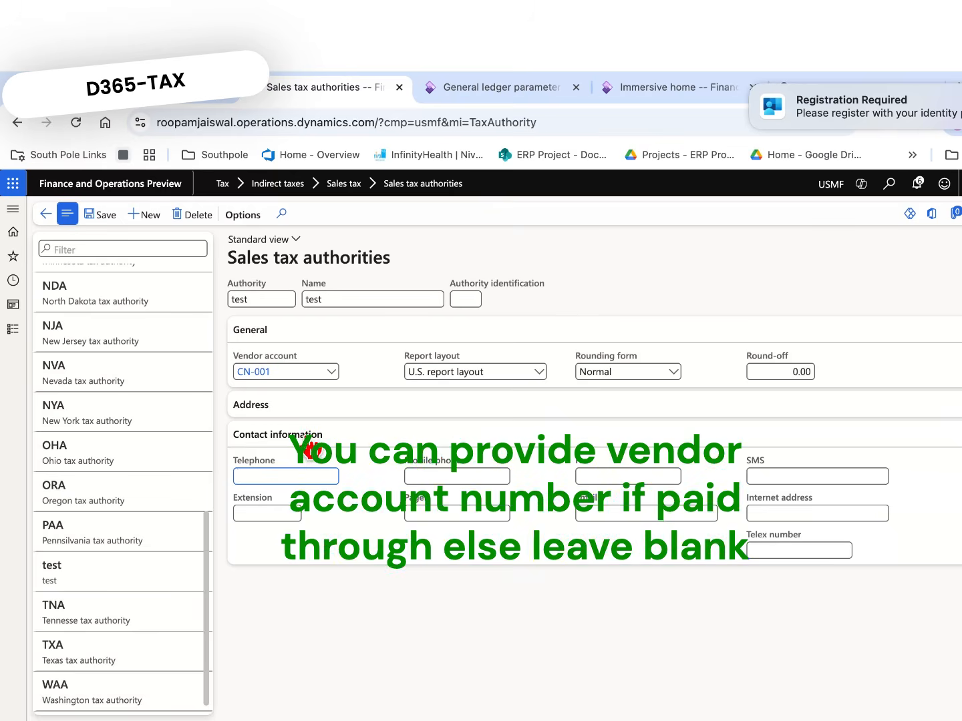
{"action": "left_click", "coordinate": [366, 436]}
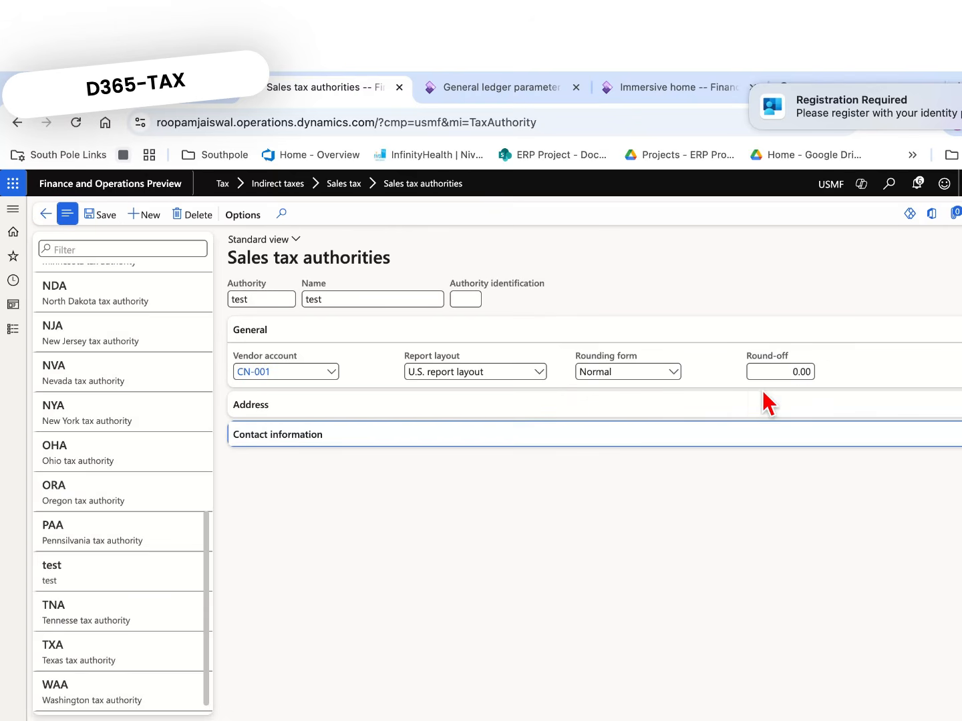
- Save the new sales tax authority, using the unique authority code "test1"
{"action": "mouse_move", "coordinate": [623, 371]}
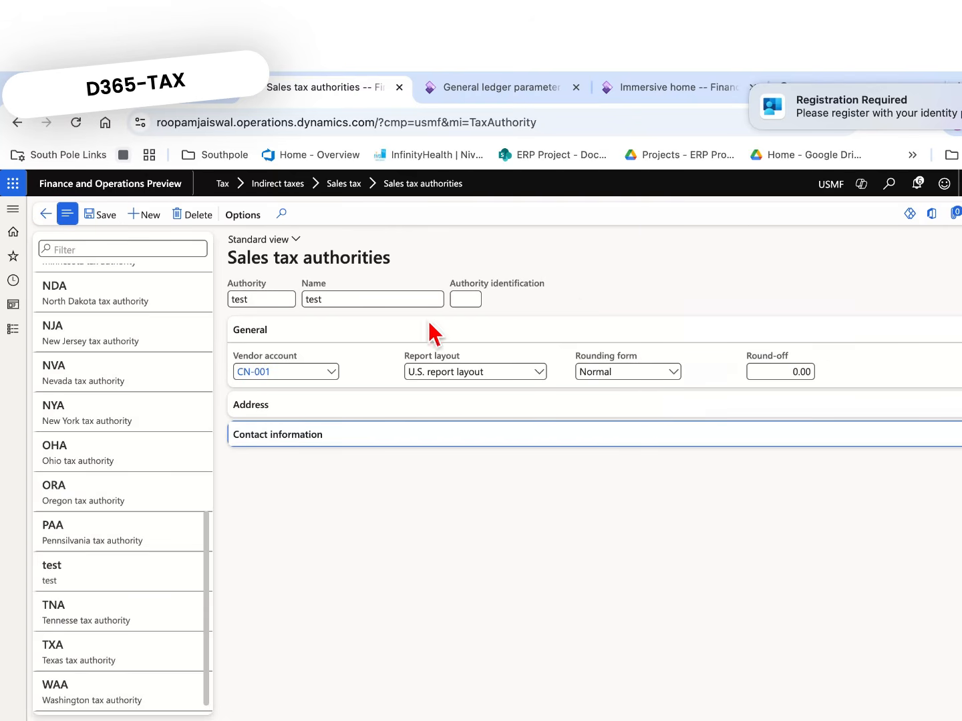
{"action": "left_click", "coordinate": [105, 215]}
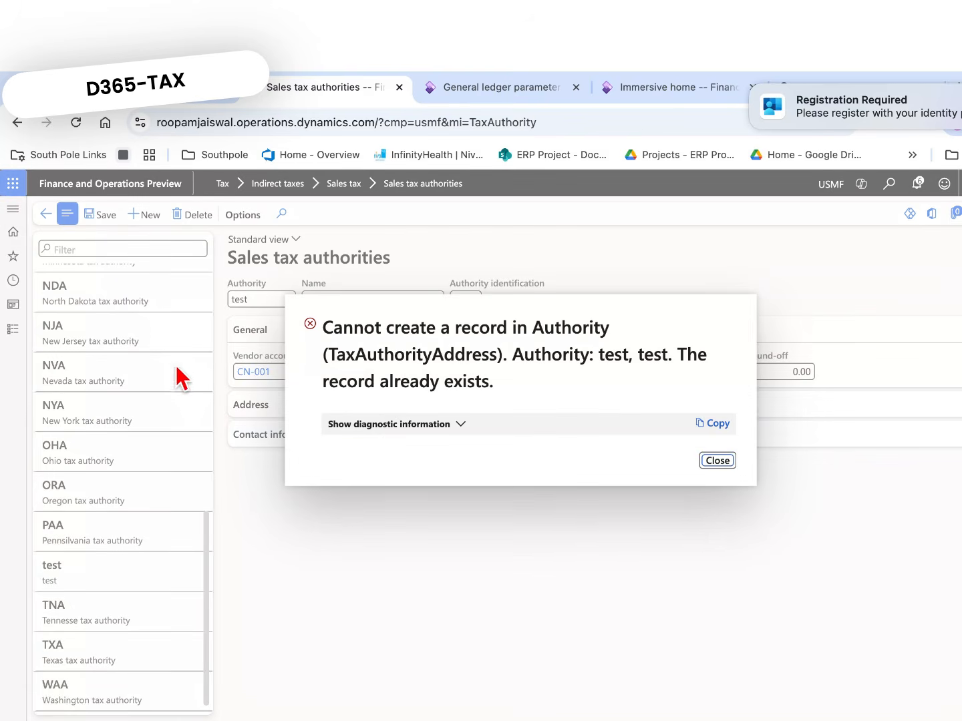
{"action": "left_click", "coordinate": [718, 460]}
{"action": "left_click", "coordinate": [265, 299]}
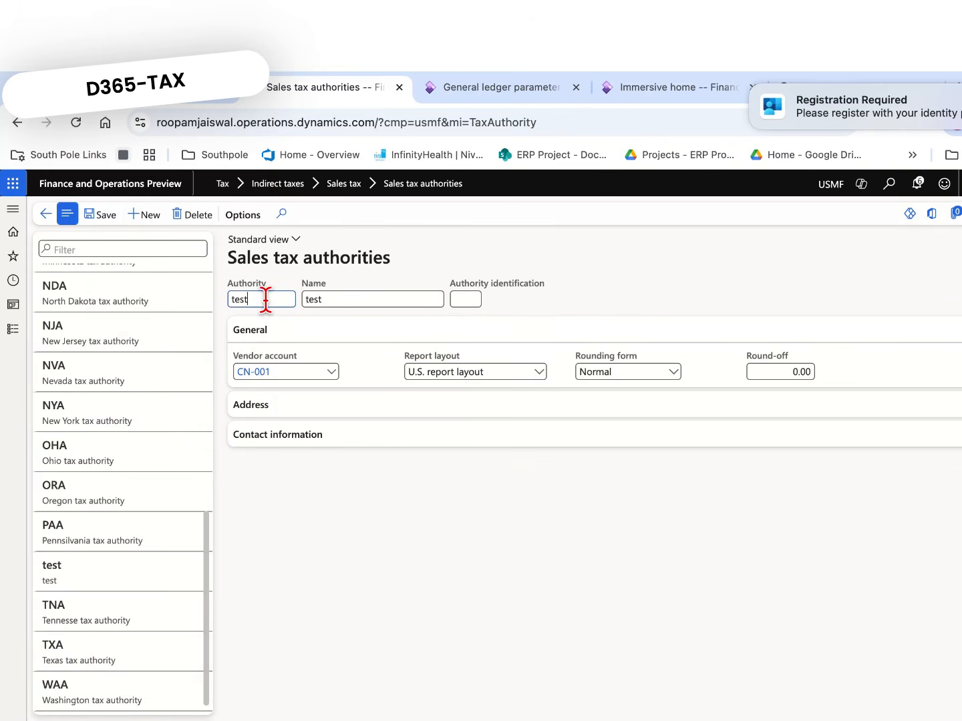
{"action": "type", "text": "1"}
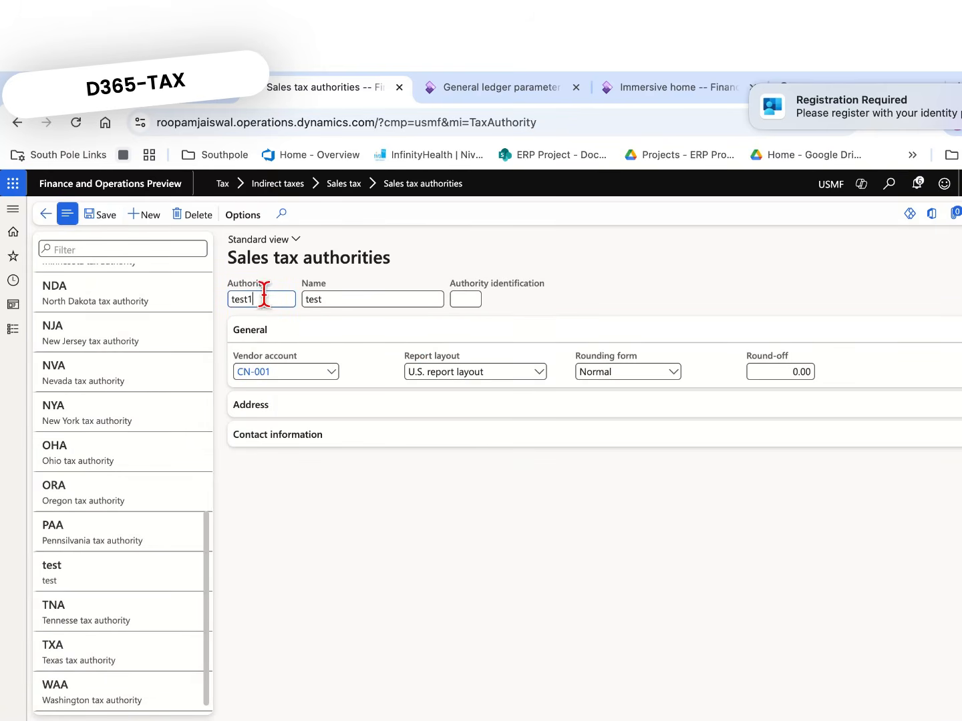
{"action": "left_click", "coordinate": [105, 215]}
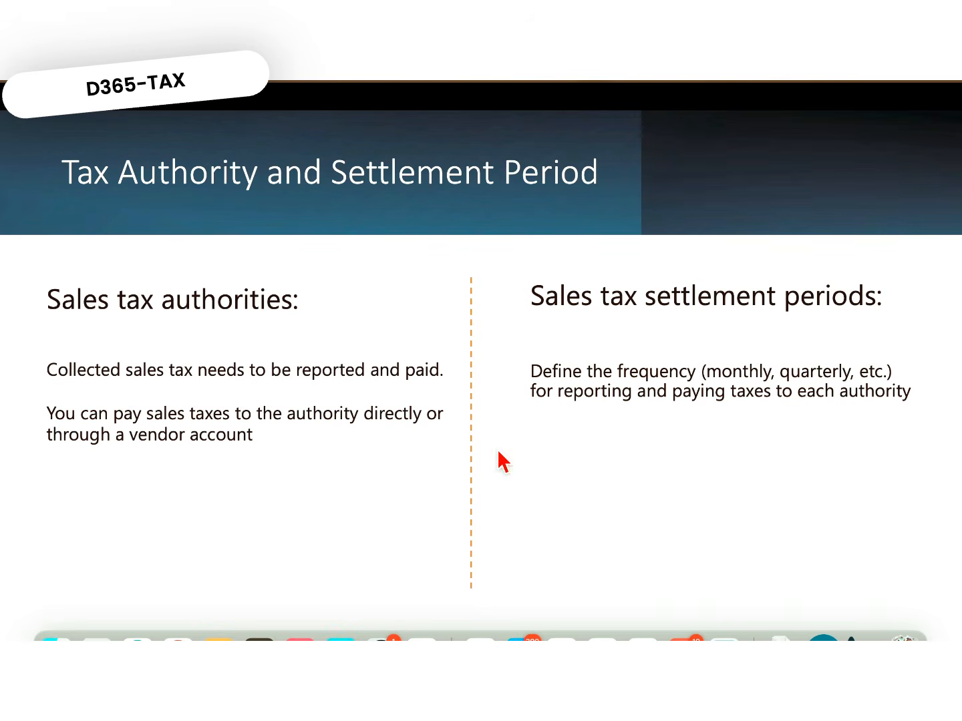
- Switch to the browser and open the Sales tax settlement periods page
{"action": "left_click", "coordinate": [178, 639]}
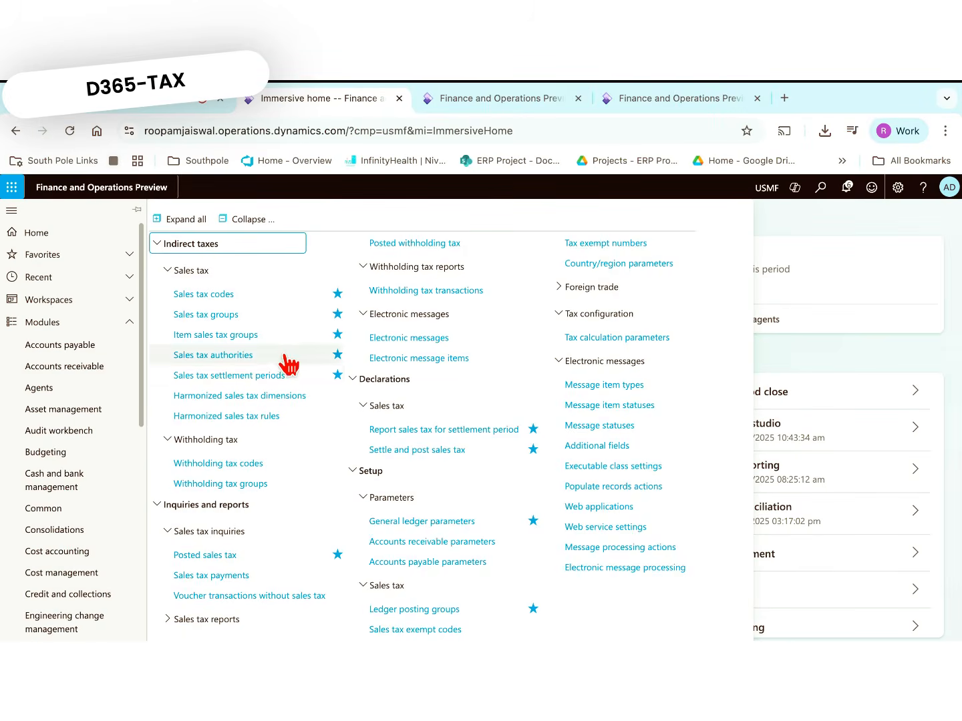
{"action": "left_click", "coordinate": [247, 378]}
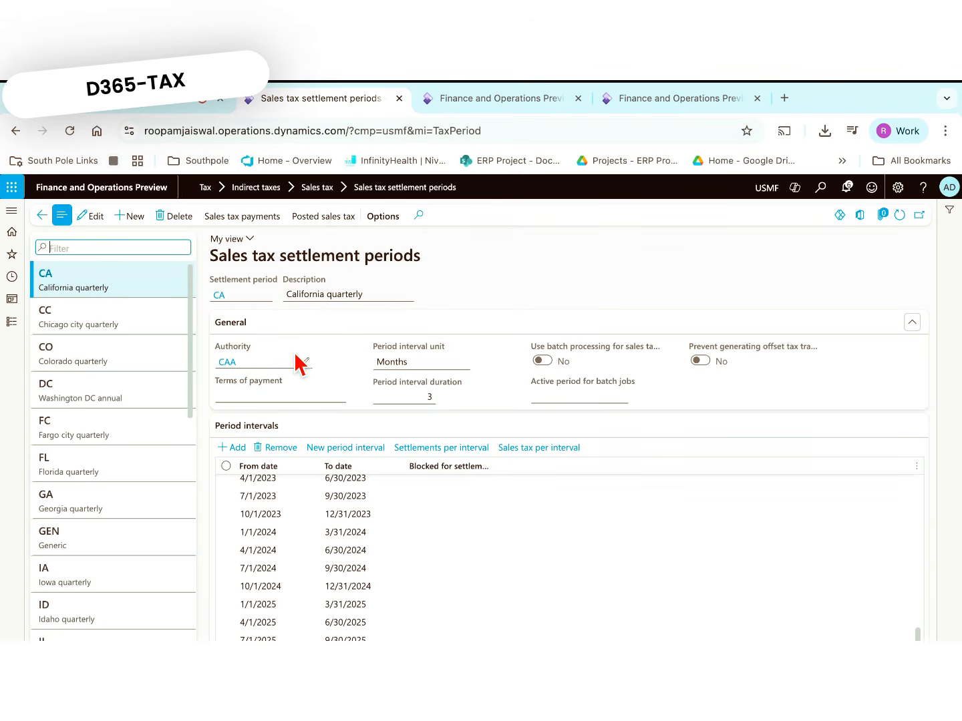
{"action": "mouse_move", "coordinate": [296, 355]}
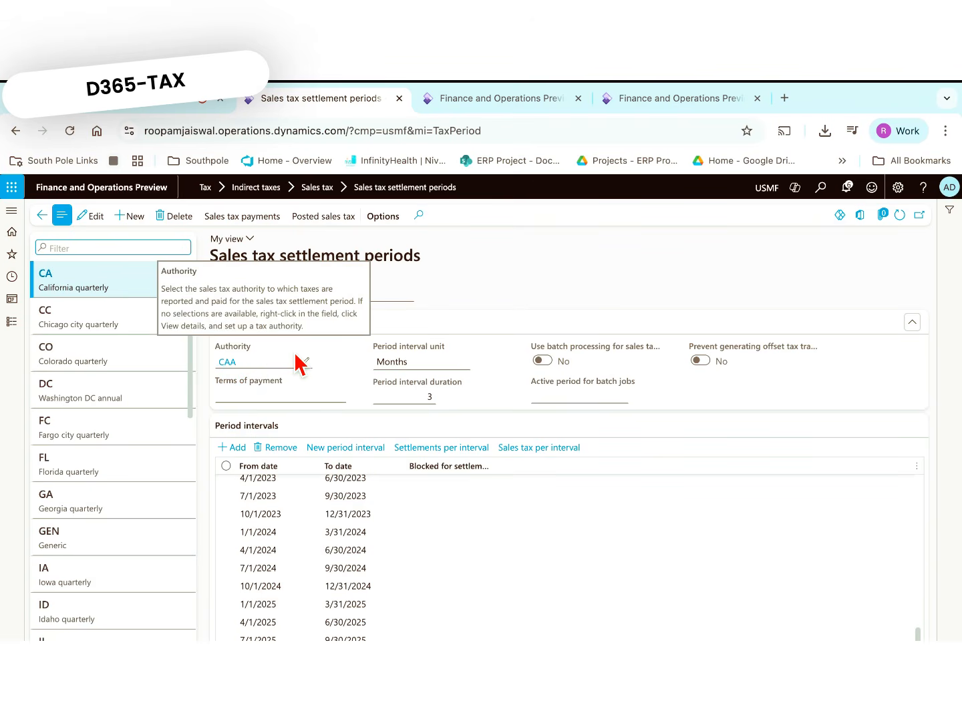
- Create the settlement period TAX-UK with the description "TAX-UK PERIOD" and the authority test1
{"action": "left_click", "coordinate": [135, 227]}
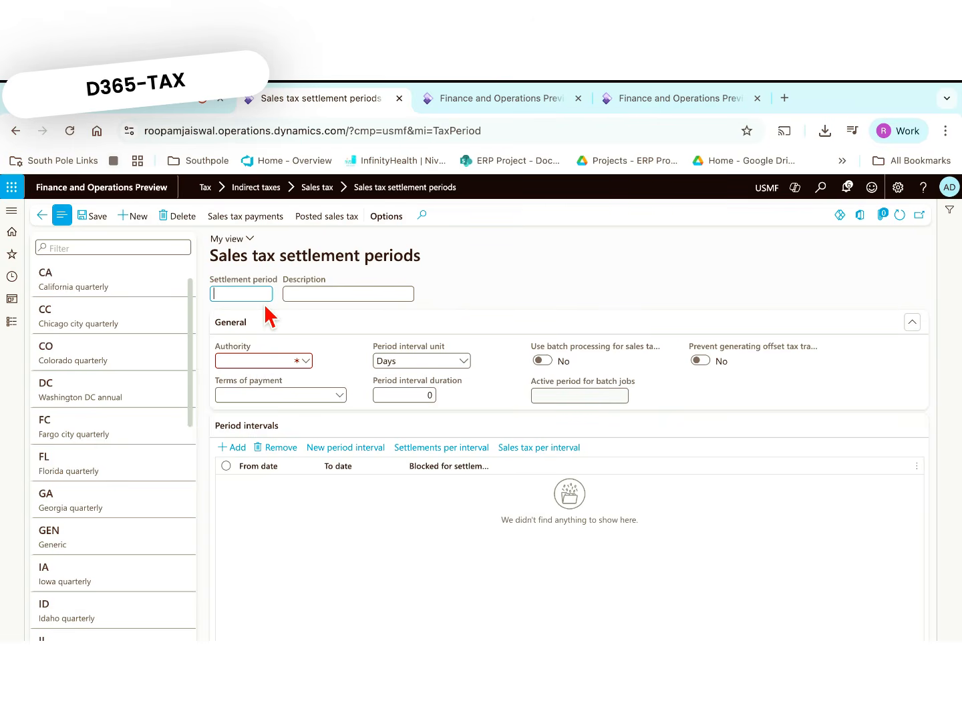
{"action": "type", "text": "TAX-UK"}
{"action": "left_click", "coordinate": [303, 294]}
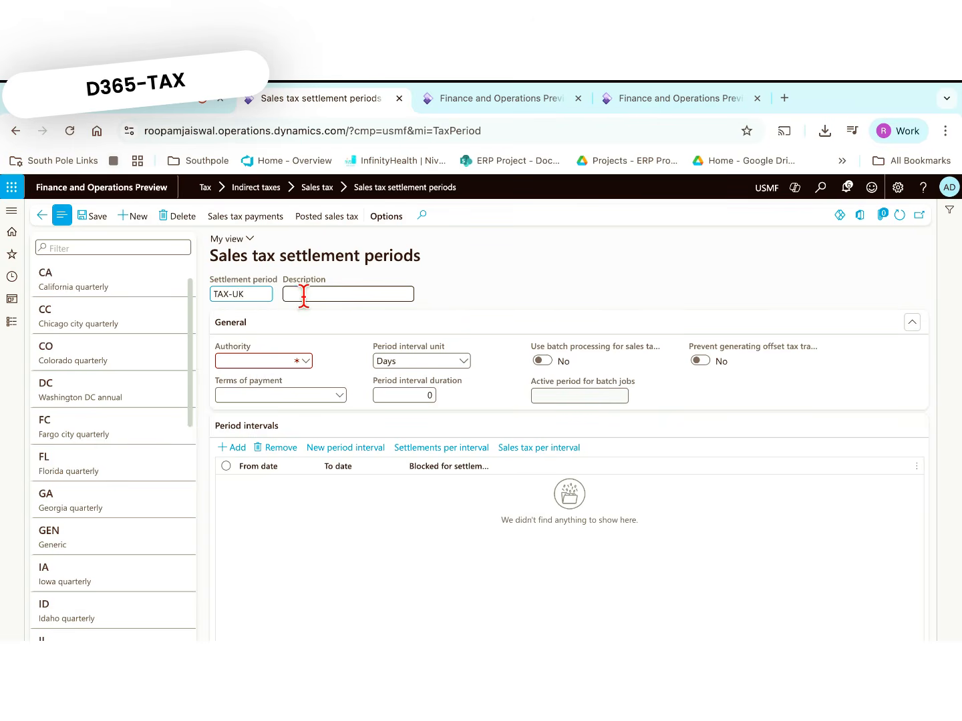
{"action": "type", "text": "TAX-UK PERIOD"}
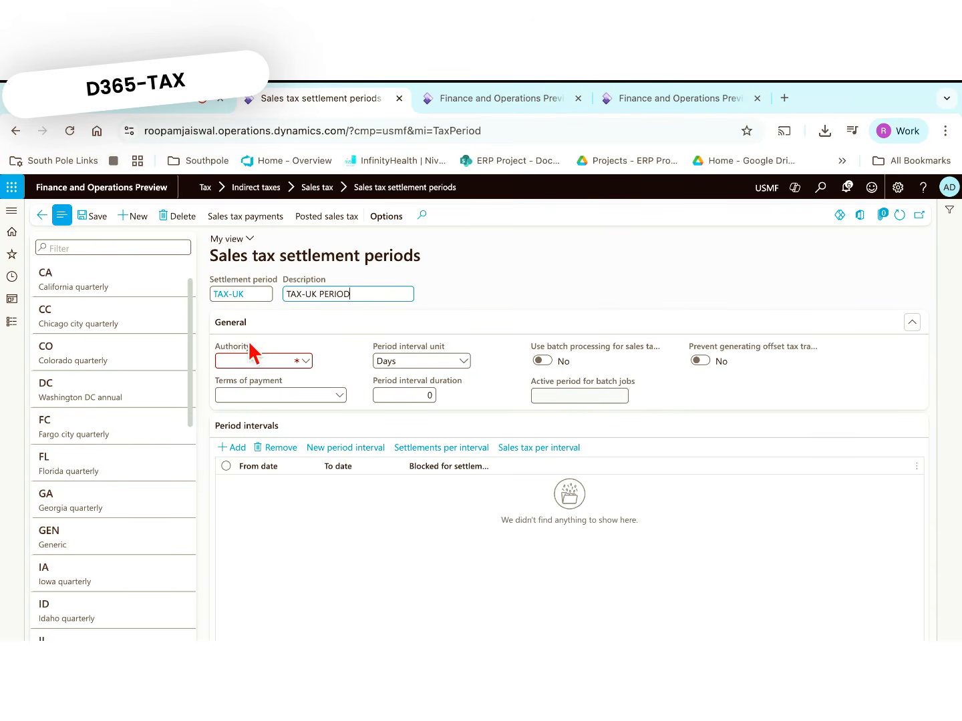
{"action": "left_click", "coordinate": [288, 363]}
{"action": "type", "text": "TEST"}
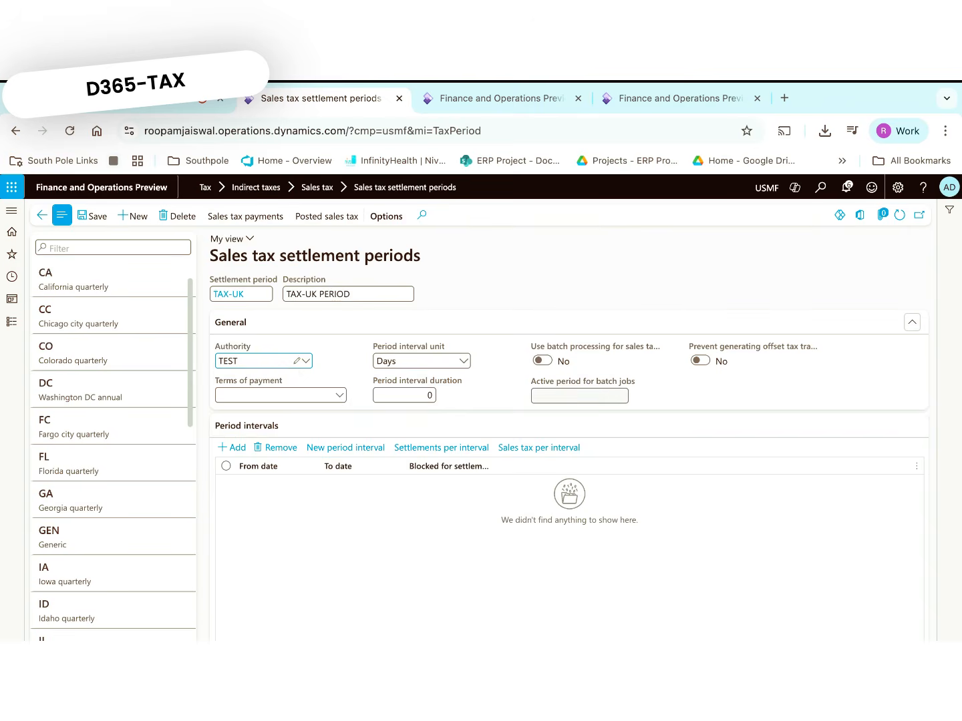
{"action": "left_click", "coordinate": [268, 412]}
- Set the TAX-UK period interval to 3 months and extend the description to "TAX-UK PERIOD-QUARTELY"
{"action": "left_click", "coordinate": [465, 363]}
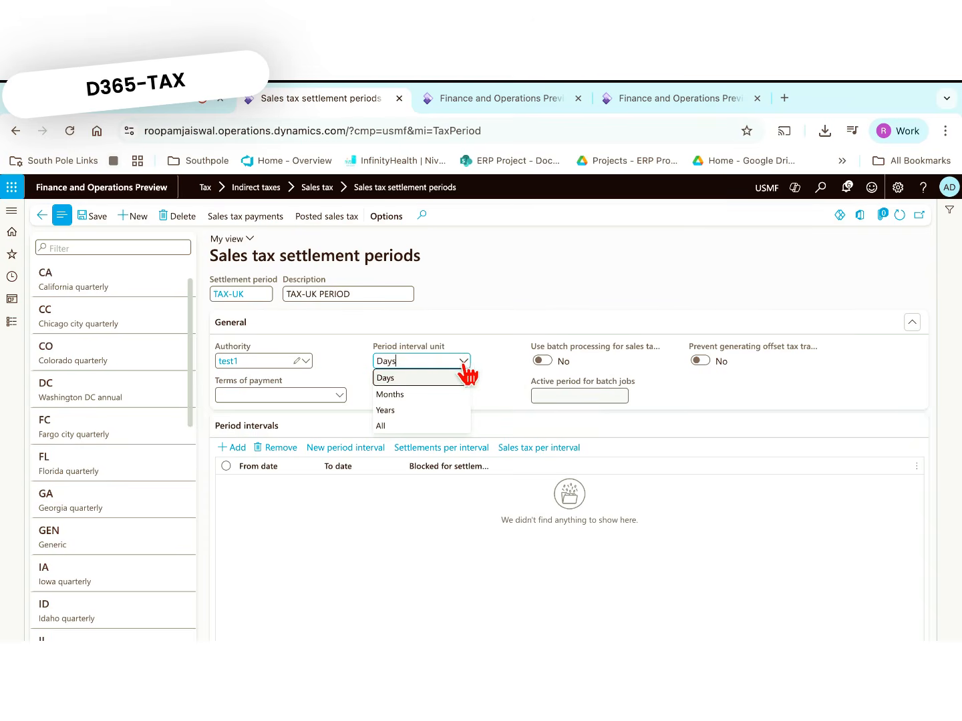
{"action": "left_click", "coordinate": [421, 394]}
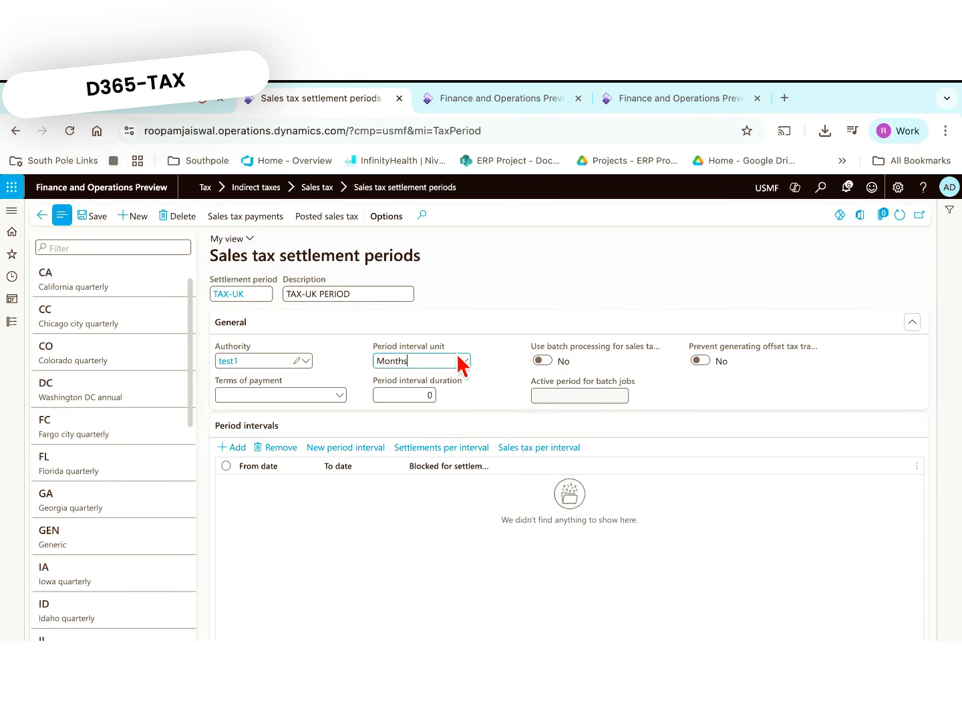
{"action": "left_click", "coordinate": [422, 394]}
{"action": "left_click", "coordinate": [453, 412]}
{"action": "left_click", "coordinate": [374, 294]}
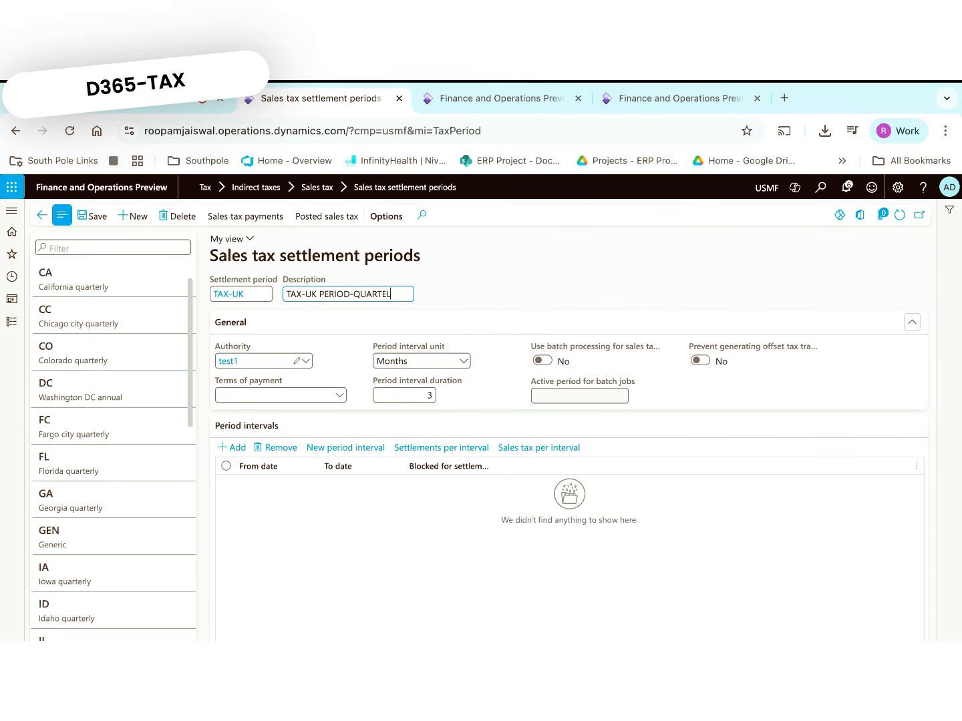
- Add a period interval to TAX-UK with the From date 1/1/2025
{"action": "left_click", "coordinate": [239, 449]}
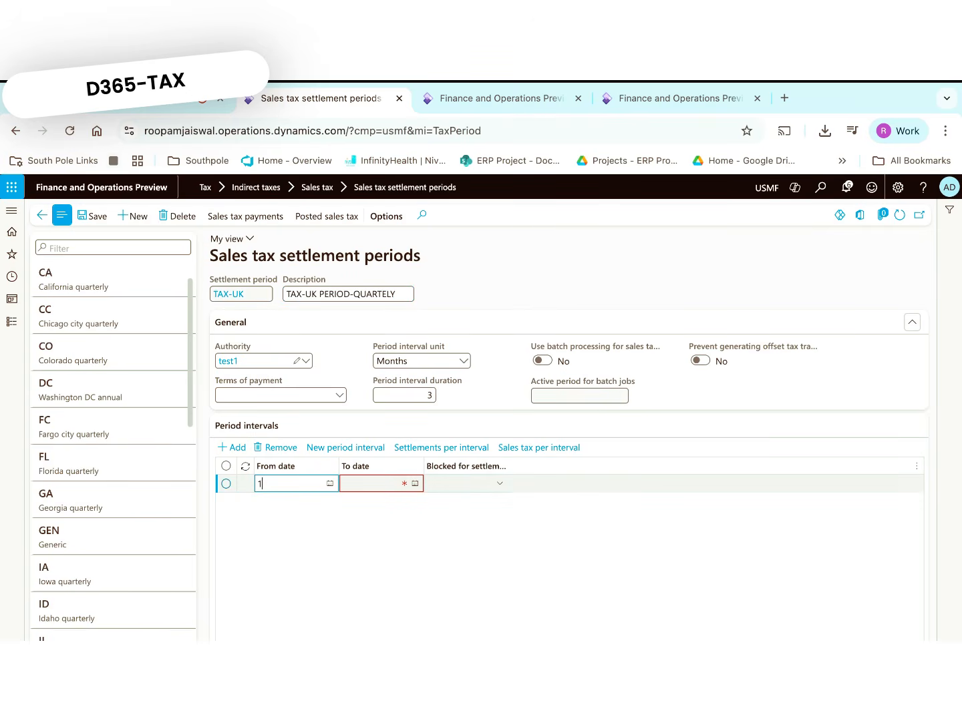
{"action": "left_click", "coordinate": [329, 483]}
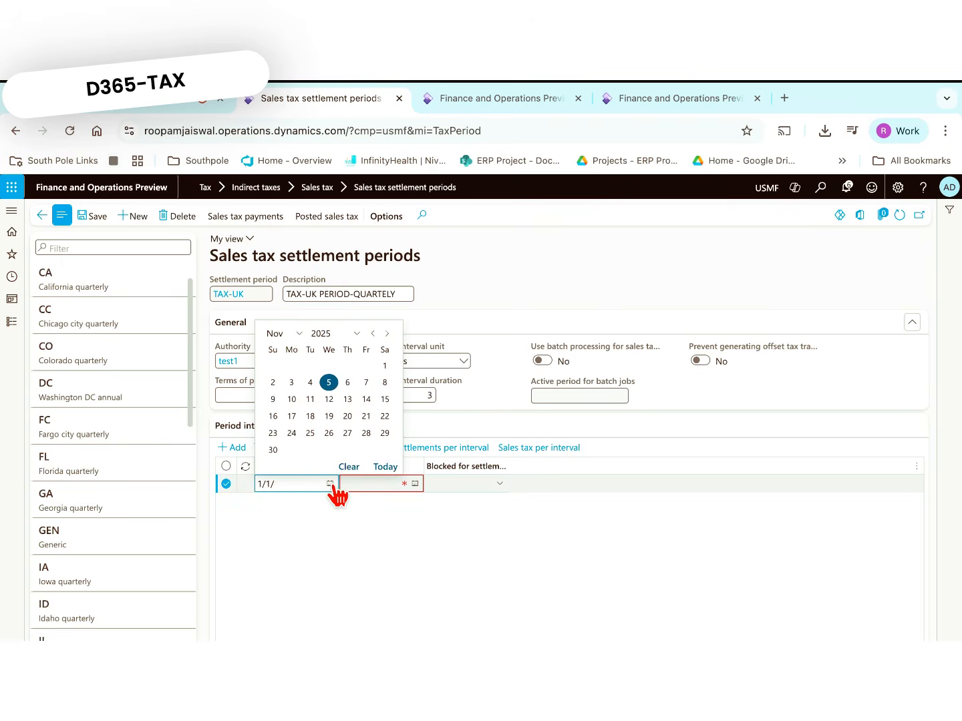
{"action": "left_click", "coordinate": [373, 334]}
{"action": "left_click", "coordinate": [373, 334]}
{"action": "left_click", "coordinate": [372, 334]}
{"action": "left_click", "coordinate": [373, 333]}
{"action": "left_click", "coordinate": [373, 334]}
{"action": "left_click", "coordinate": [372, 334]}
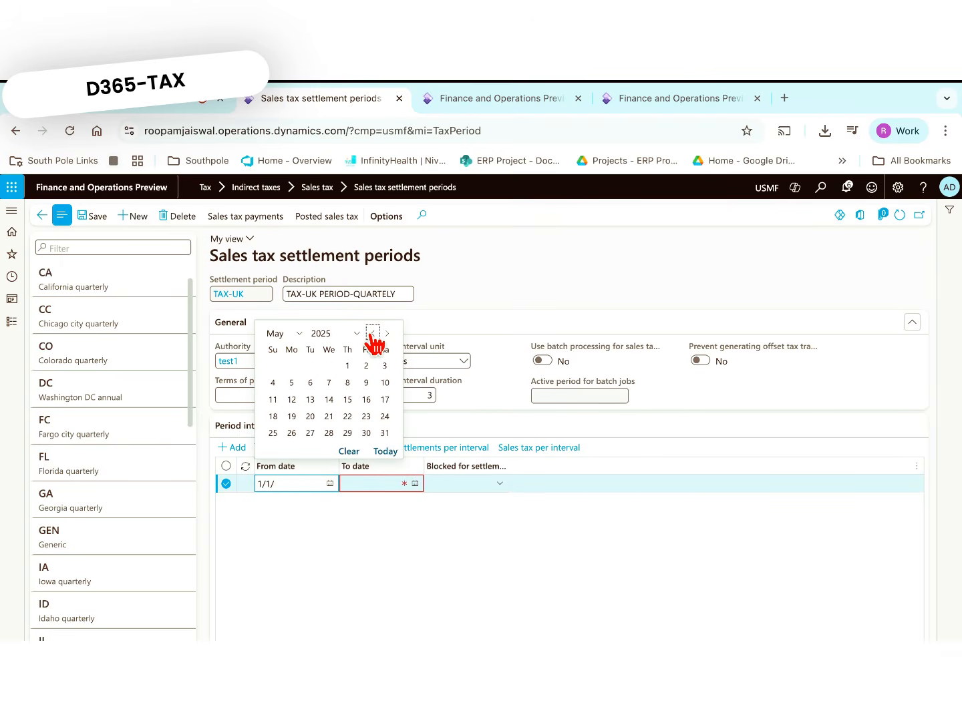
{"action": "left_click", "coordinate": [373, 334]}
{"action": "left_click", "coordinate": [373, 334]}
{"action": "left_click", "coordinate": [373, 334]}
{"action": "left_click", "coordinate": [373, 333]}
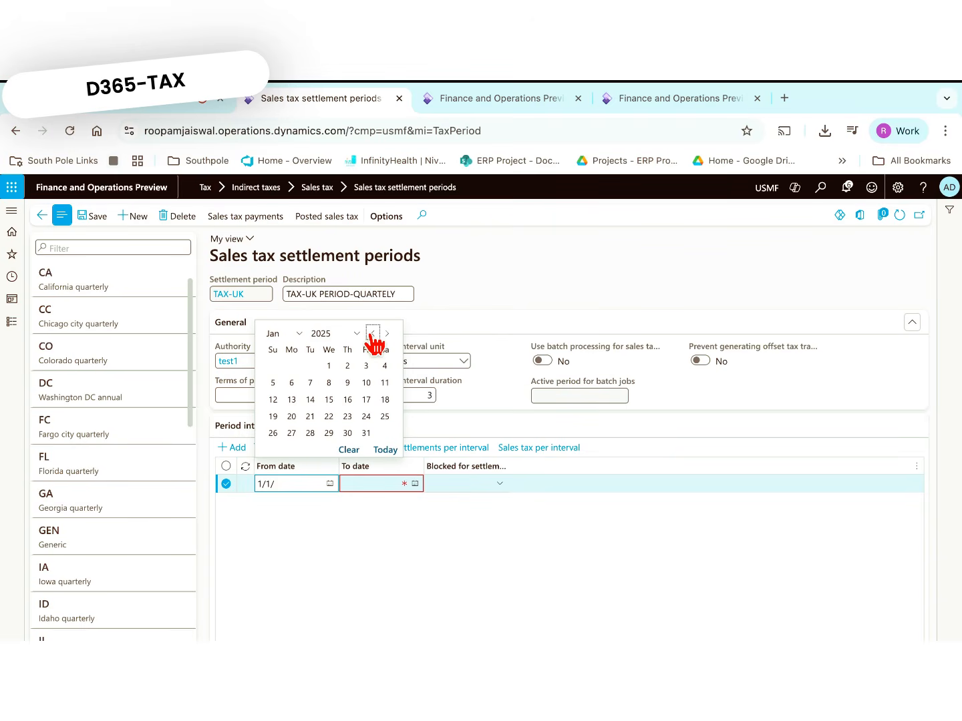
{"action": "left_click", "coordinate": [328, 365]}
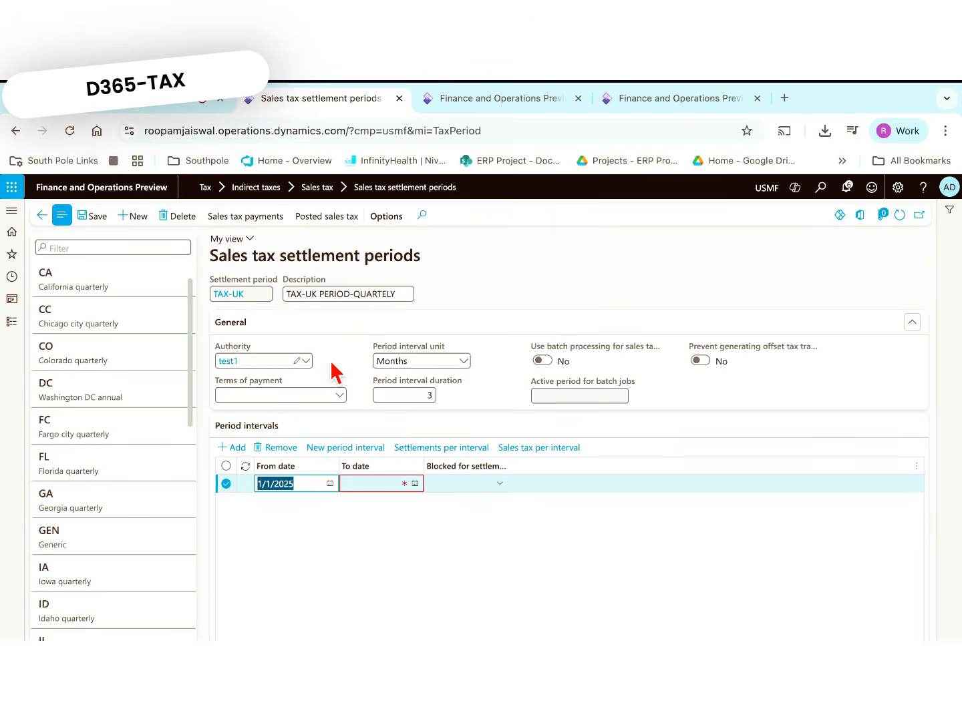
- Set the To date of the first TAX-UK period interval to 3/31/2025
{"action": "left_click", "coordinate": [358, 478]}
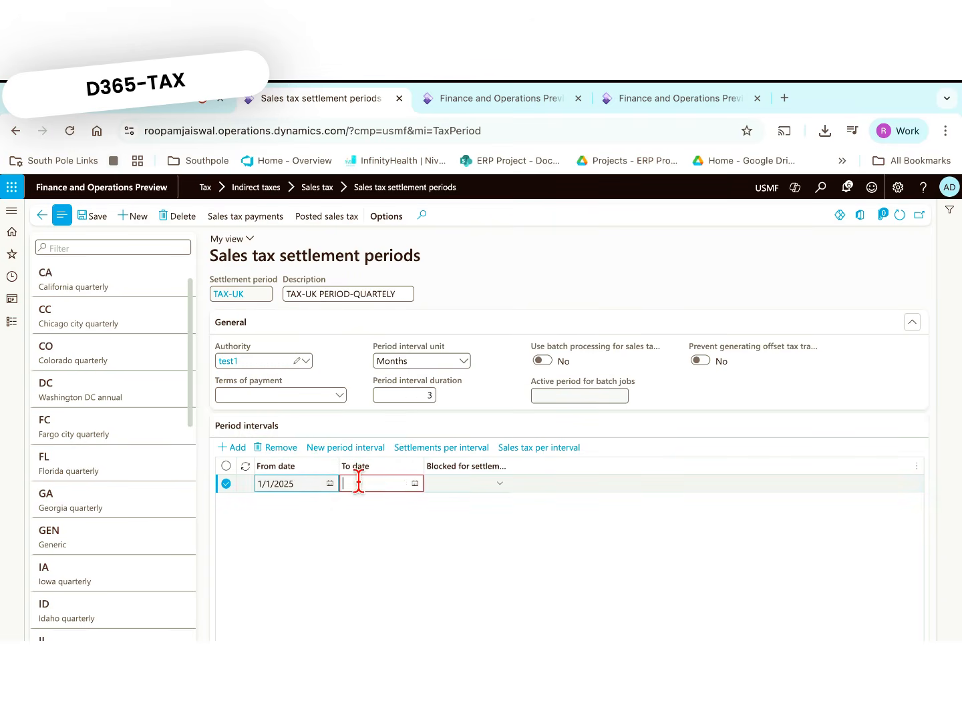
{"action": "left_click", "coordinate": [415, 485]}
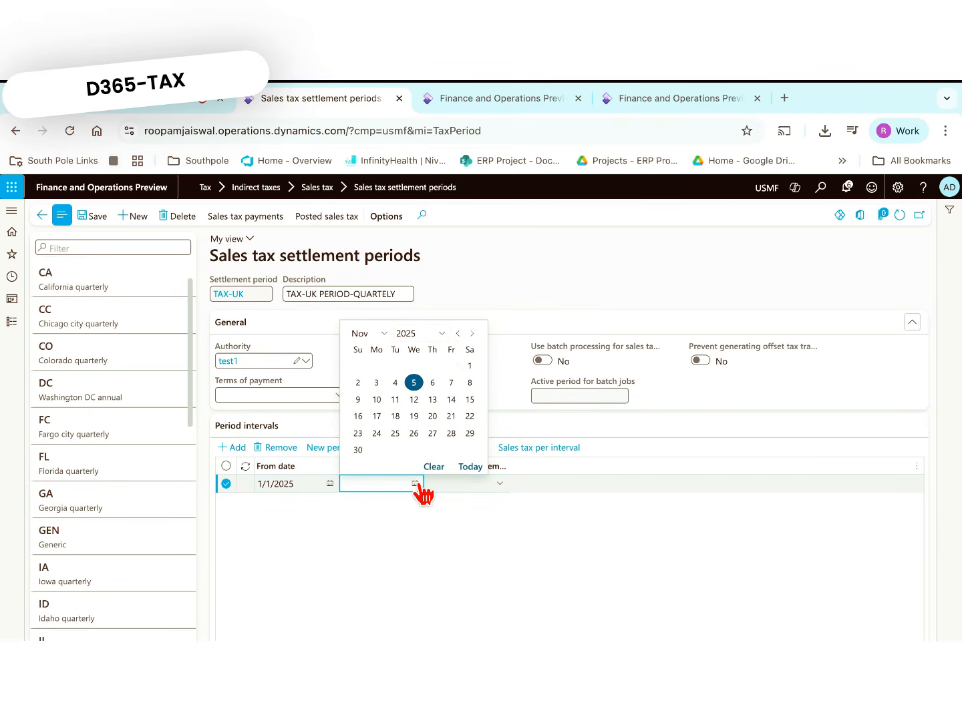
{"action": "left_click", "coordinate": [458, 332]}
{"action": "left_click", "coordinate": [458, 334]}
{"action": "left_click", "coordinate": [458, 333]}
{"action": "left_click", "coordinate": [458, 334]}
{"action": "left_click", "coordinate": [458, 333]}
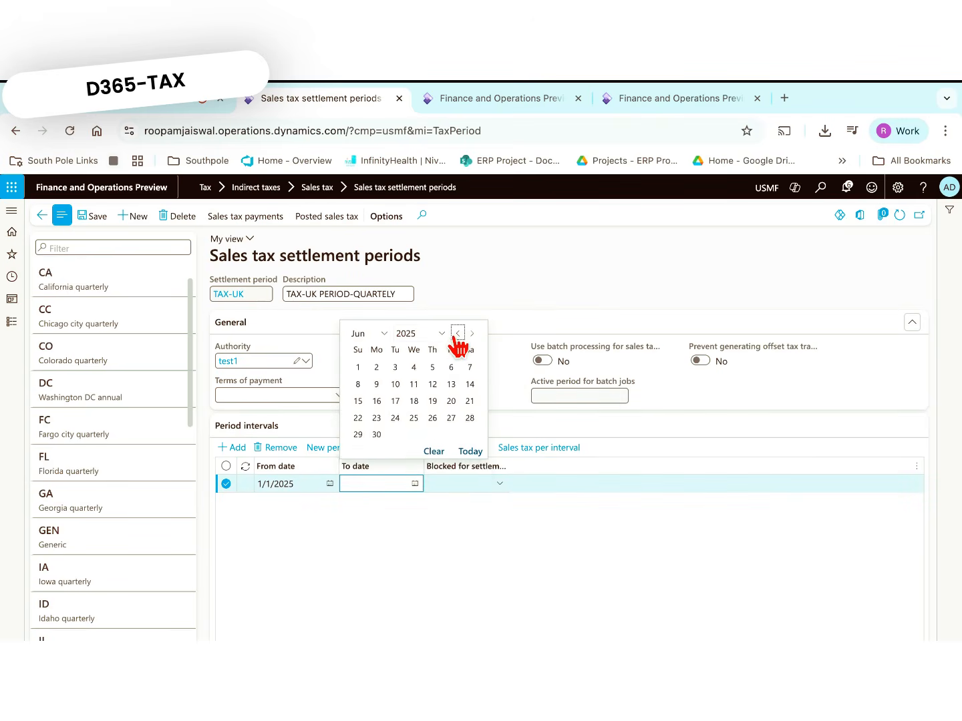
{"action": "left_click", "coordinate": [457, 333]}
{"action": "left_click", "coordinate": [458, 333]}
{"action": "left_click", "coordinate": [458, 334]}
{"action": "left_click", "coordinate": [459, 333]}
{"action": "left_click", "coordinate": [458, 333]}
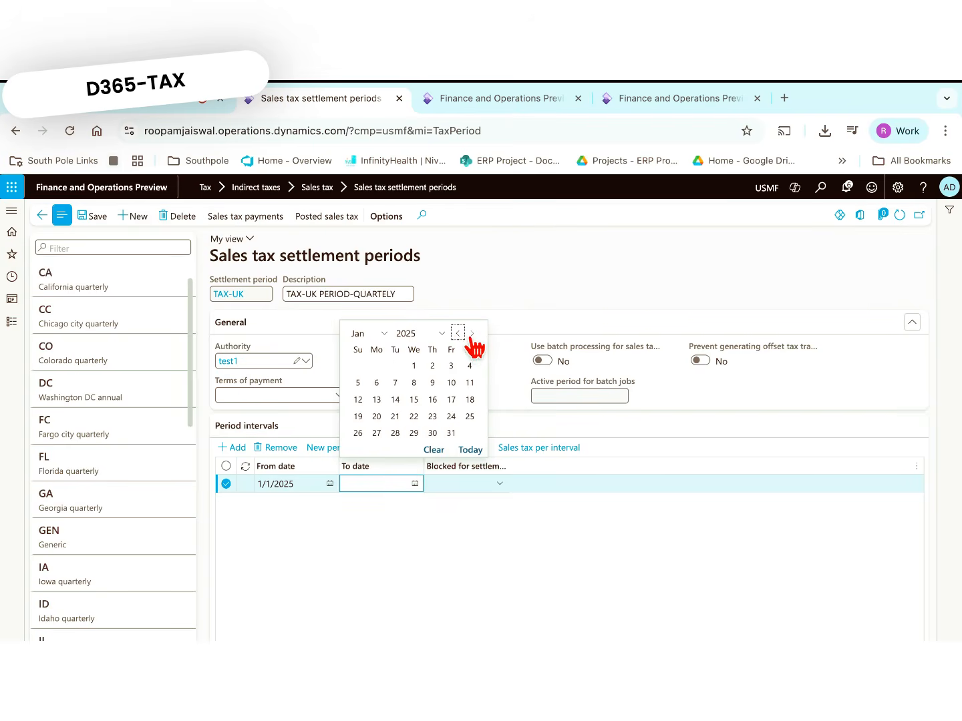
{"action": "left_click", "coordinate": [472, 332]}
{"action": "left_click", "coordinate": [472, 333]}
{"action": "left_click", "coordinate": [376, 450]}
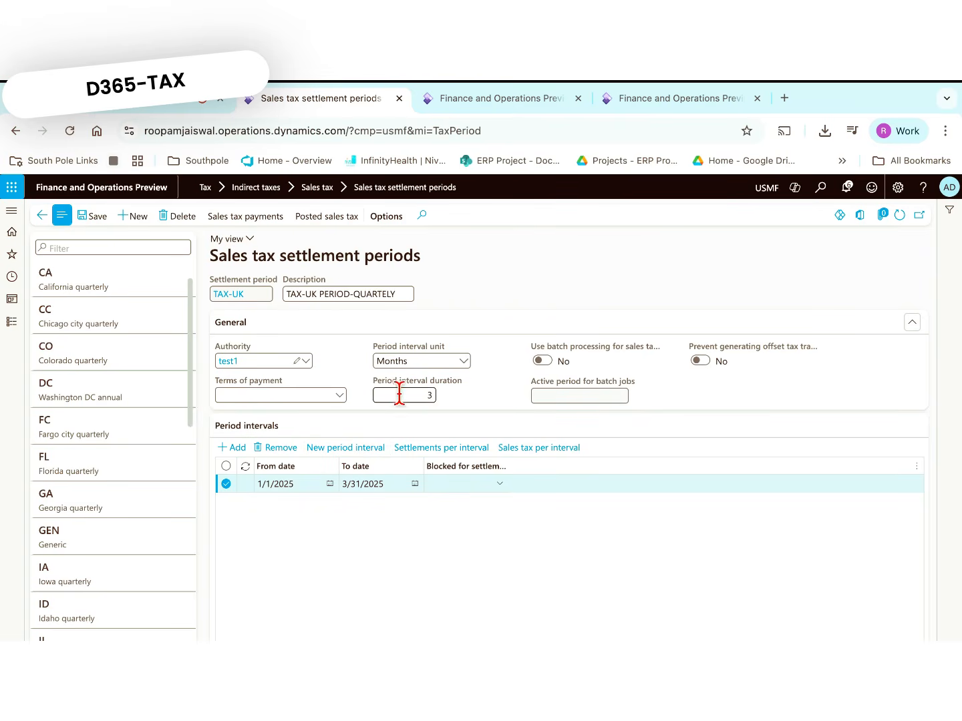
- Generate the next period interval for TAX-UK following the first quarter of 2025
{"action": "left_click", "coordinate": [335, 457]}
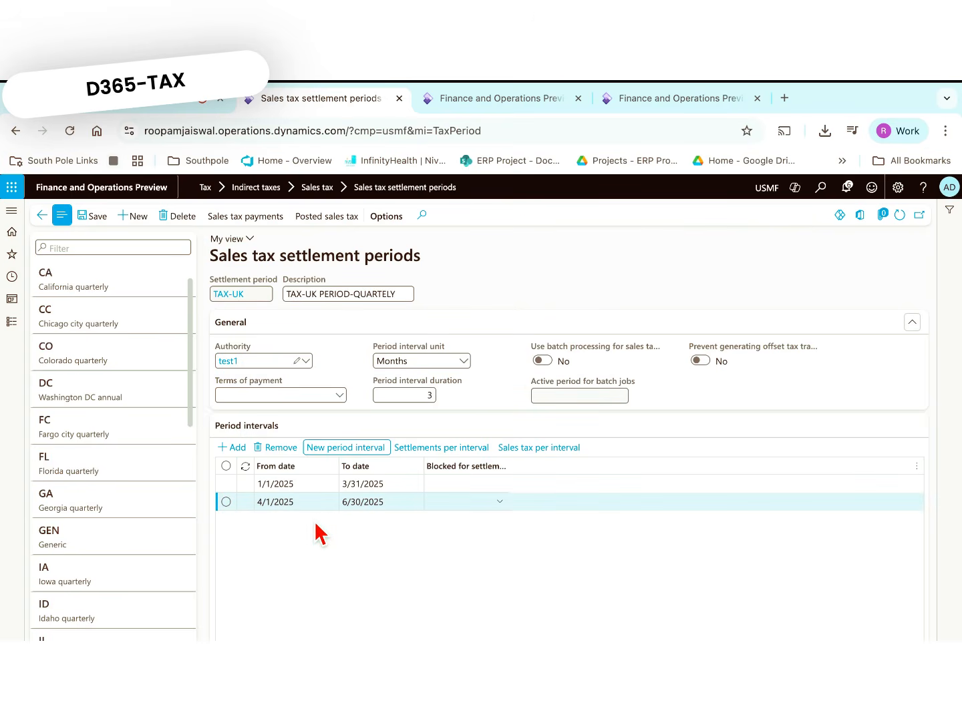
- Generate two more TAX-UK period intervals covering the third and fourth quarters of 2025
{"action": "left_click", "coordinate": [334, 456]}
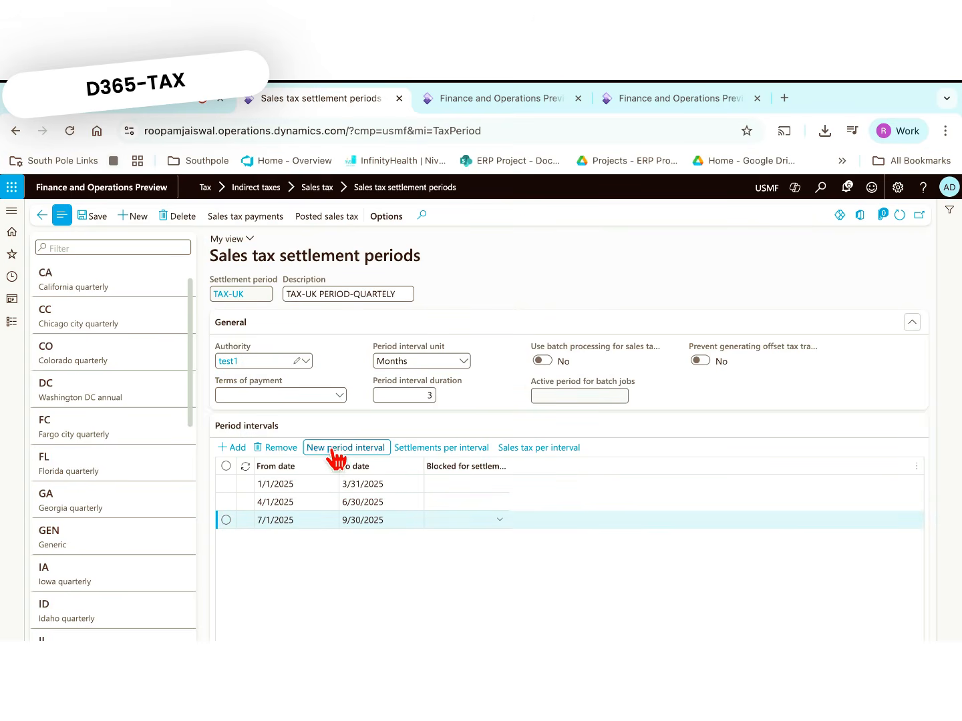
{"action": "left_click", "coordinate": [334, 456]}
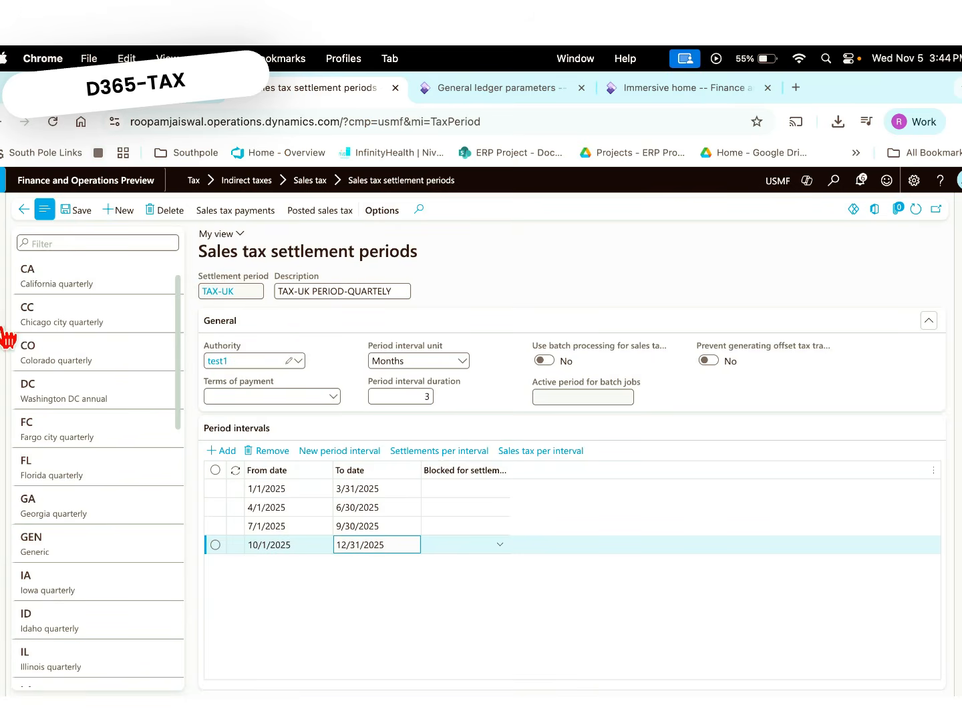
- Create a new sales tax code STD with the name Standard
{"action": "left_click", "coordinate": [8, 337]}
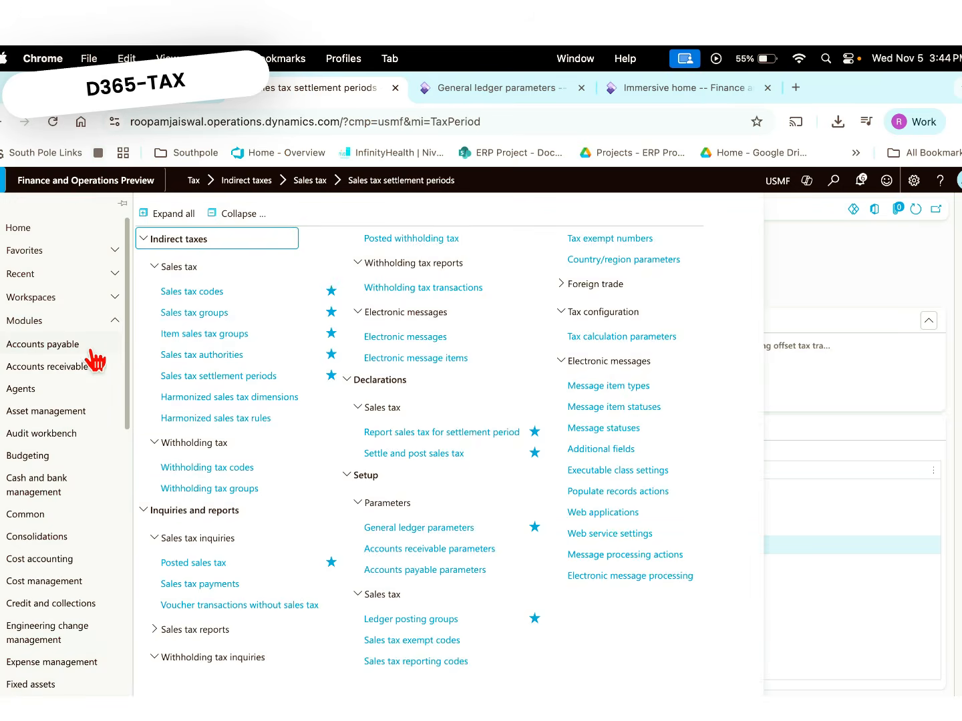
{"action": "left_click", "coordinate": [199, 294]}
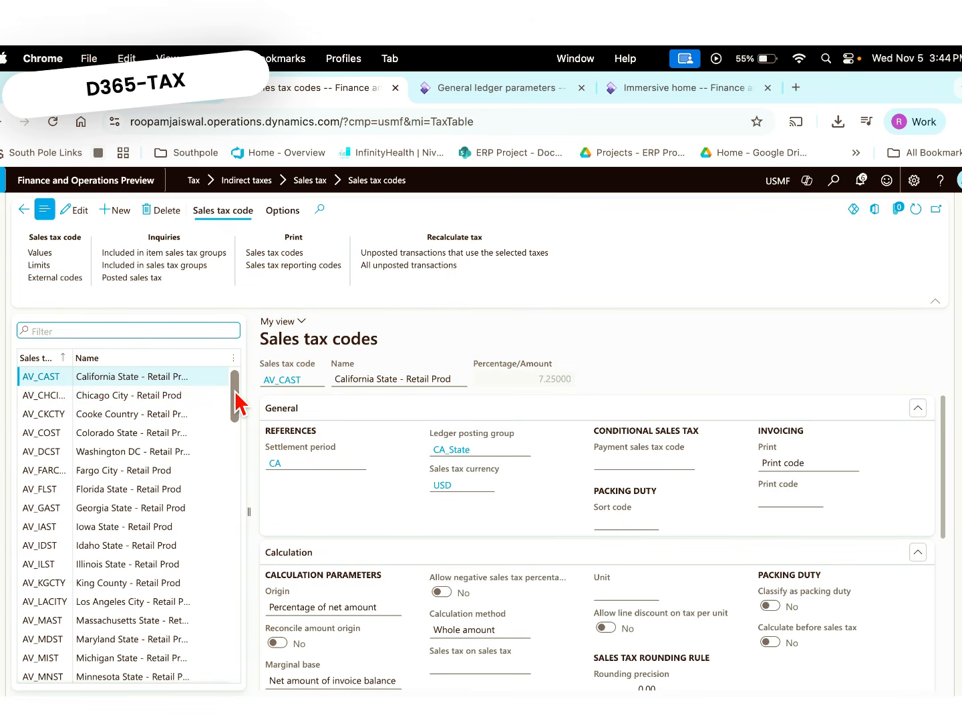
{"action": "left_click", "coordinate": [117, 211]}
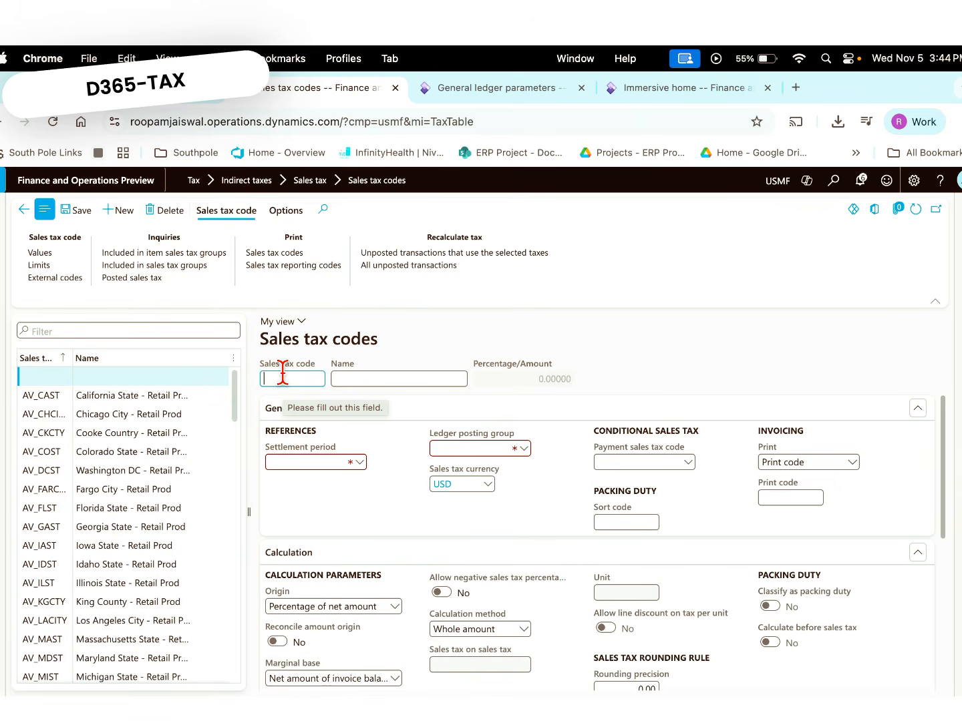
{"action": "type", "text": "STD"}
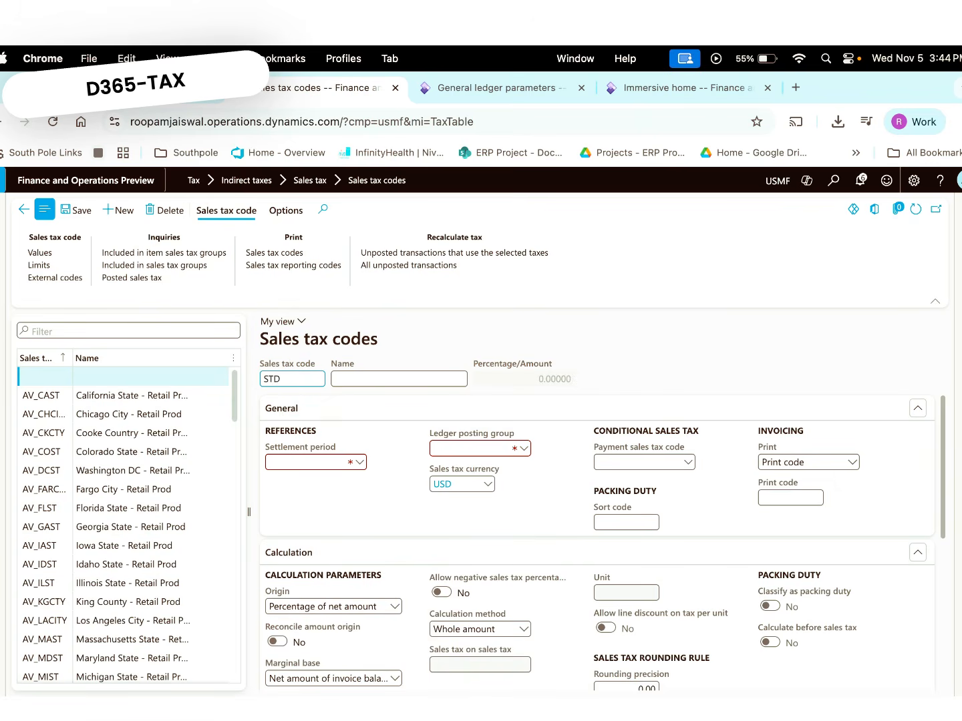
{"action": "left_click", "coordinate": [351, 380]}
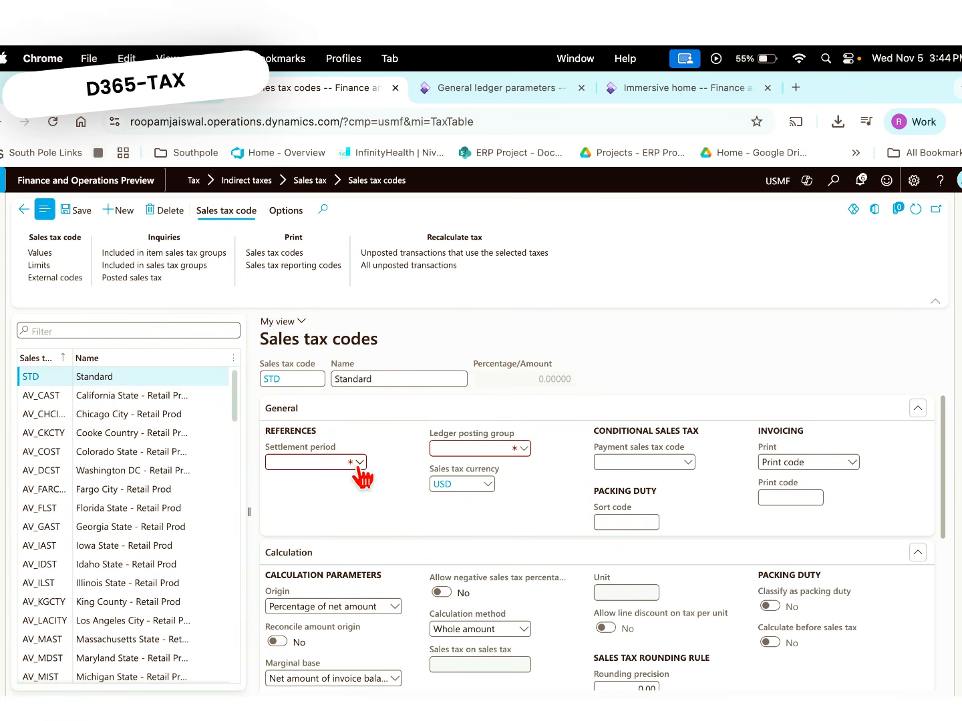
- Assign settlement period CA and ledger posting group STD to the STD sales tax code
{"action": "key", "text": "ctrl+Left"}
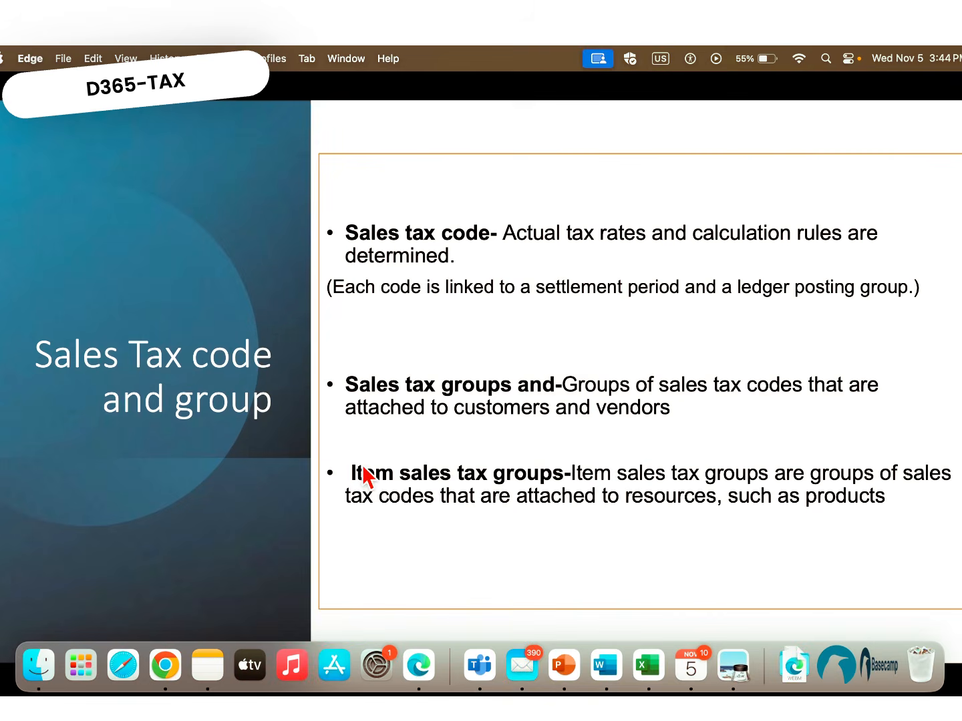
{"action": "key", "text": "ctrl+Right"}
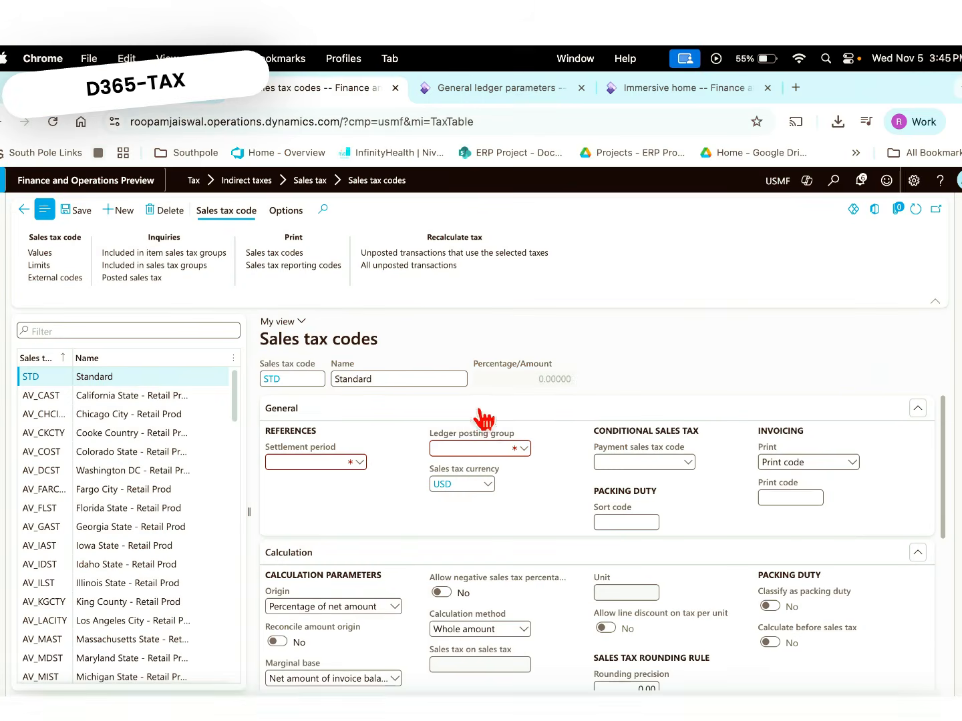
{"action": "left_click", "coordinate": [353, 463]}
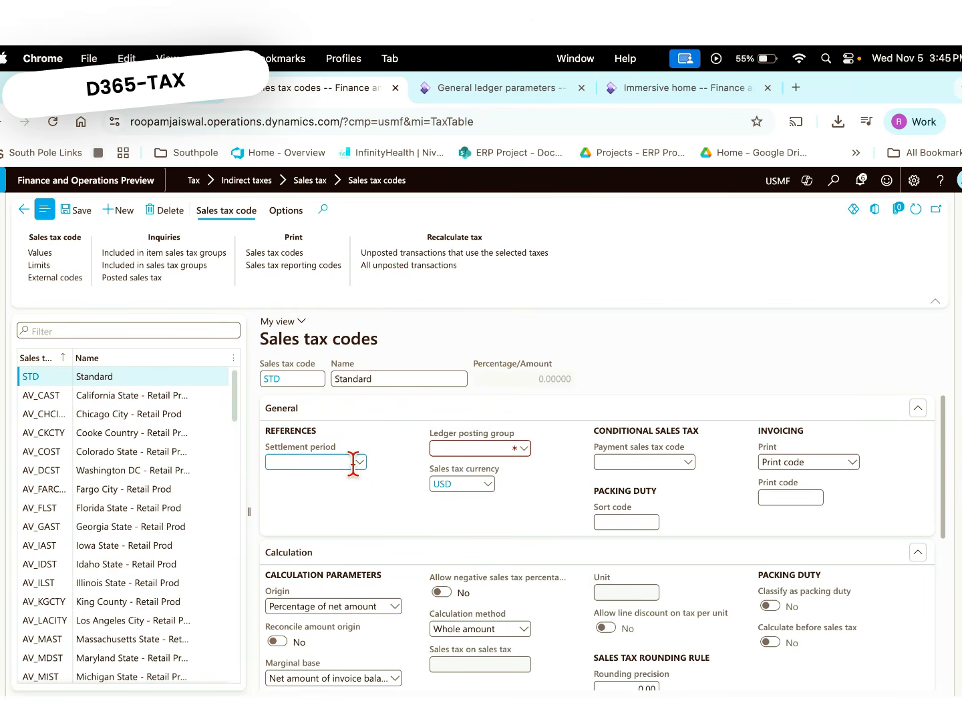
{"action": "left_click", "coordinate": [361, 462]}
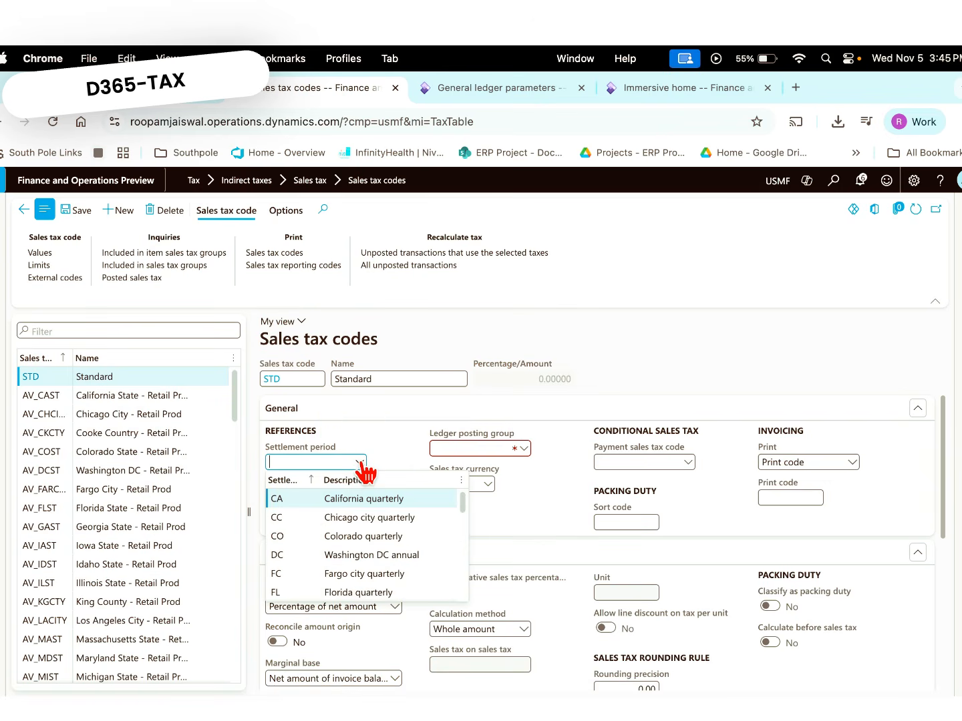
{"action": "left_click", "coordinate": [351, 499]}
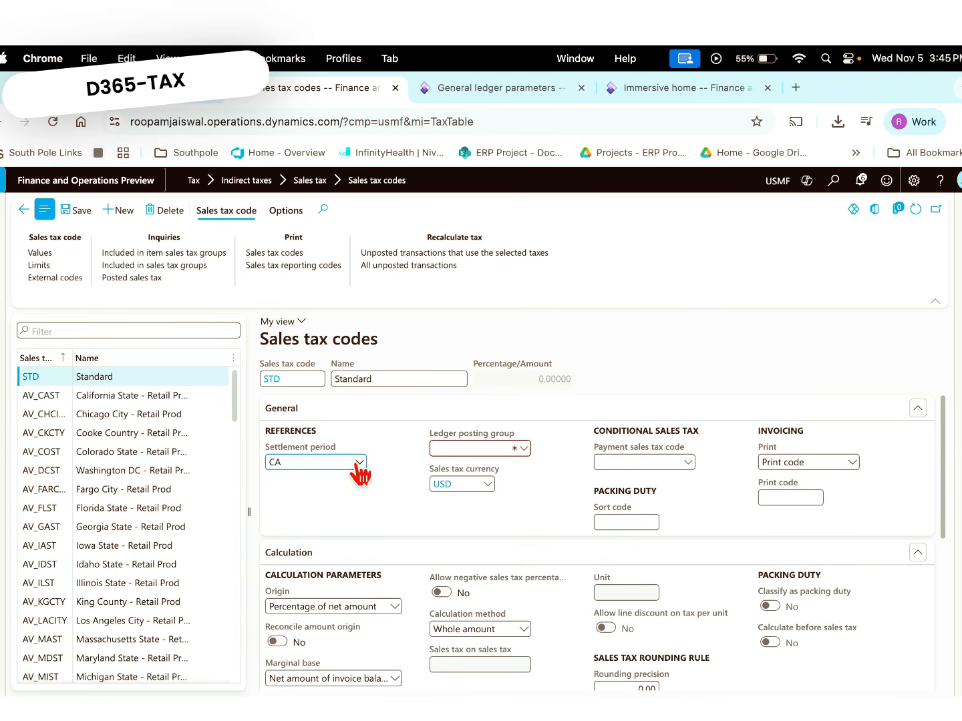
{"action": "left_click", "coordinate": [469, 449]}
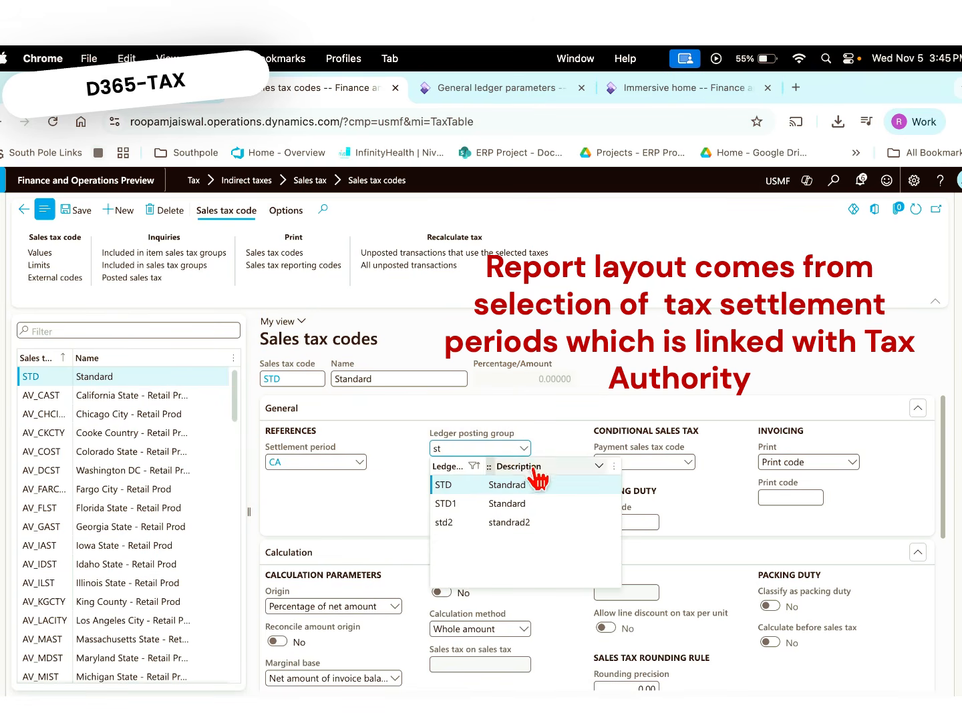
{"action": "left_click", "coordinate": [504, 484]}
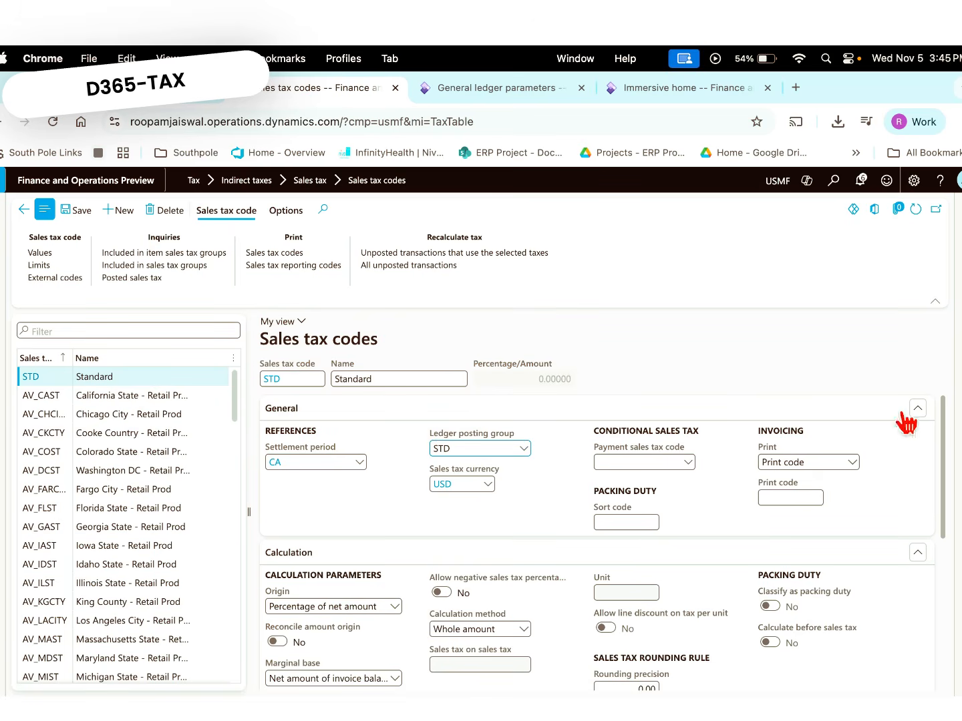
- Review the calculation parameters and report setup of the STD sales tax code
{"action": "left_click_drag", "start_coordinate": [944, 435], "coordinate": [938, 514]}
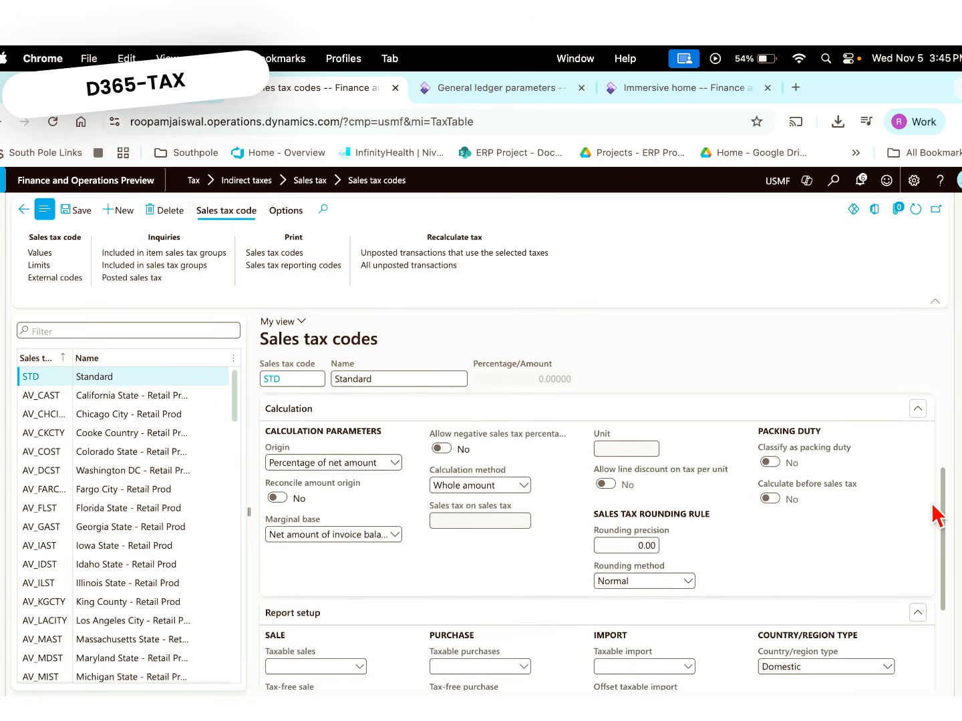
{"action": "mouse_move", "coordinate": [401, 491]}
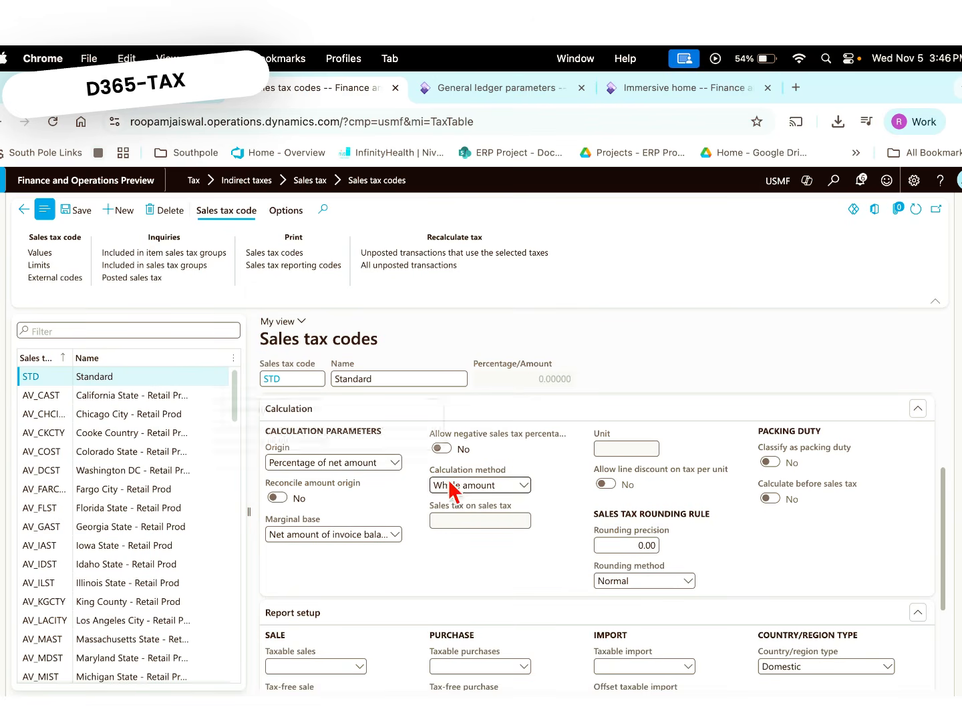
{"action": "left_click_drag", "start_coordinate": [942, 521], "coordinate": [925, 600]}
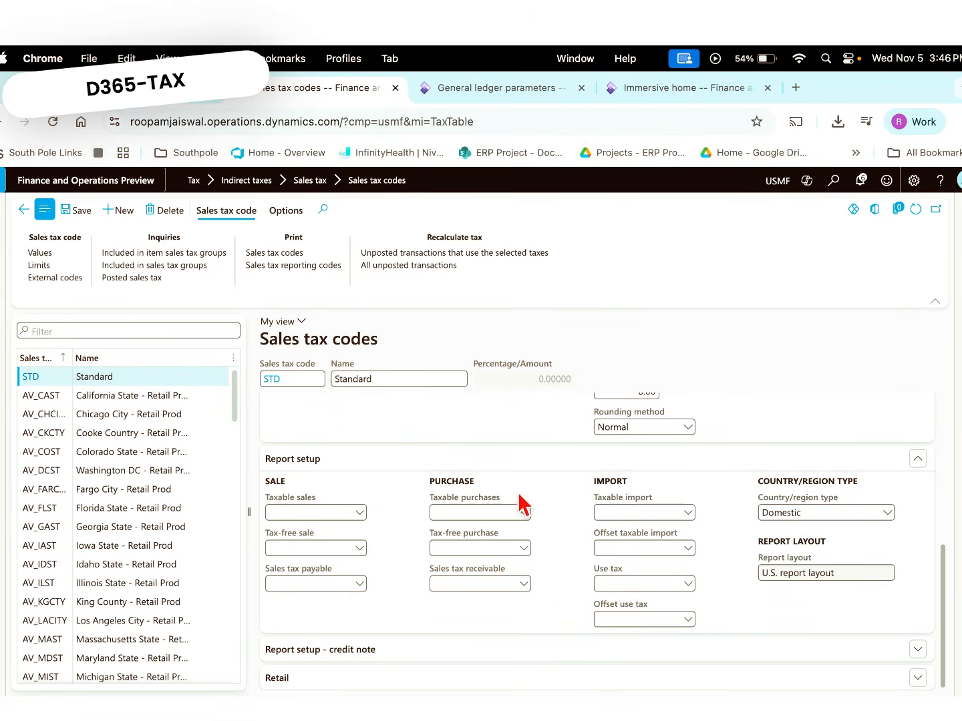
{"action": "left_click_drag", "start_coordinate": [942, 588], "coordinate": [940, 578]}
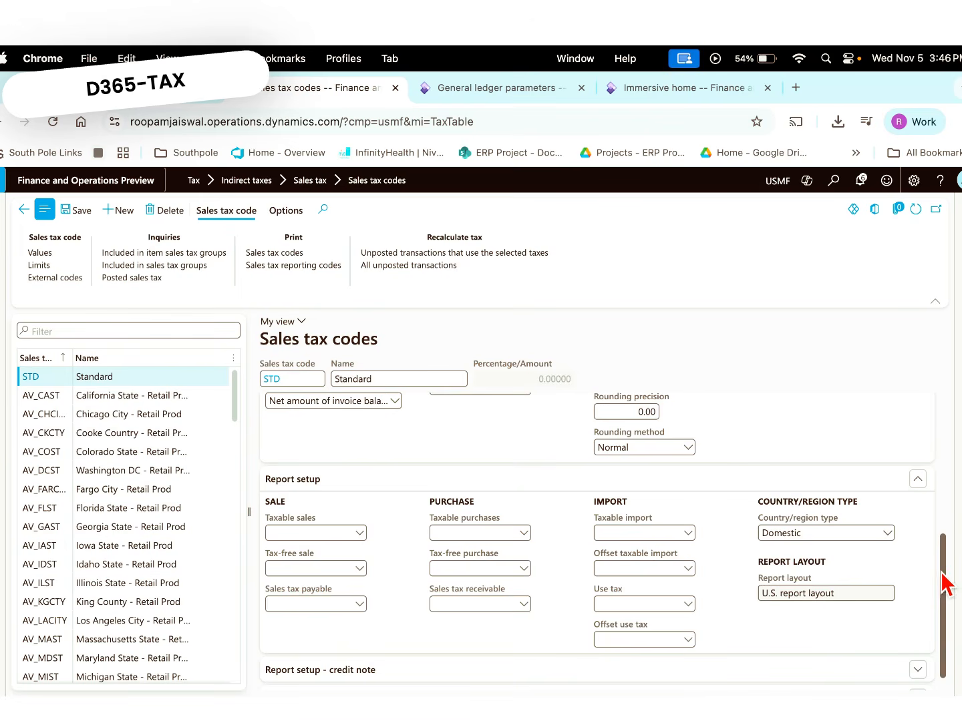
{"action": "left_click_drag", "start_coordinate": [945, 576], "coordinate": [941, 388]}
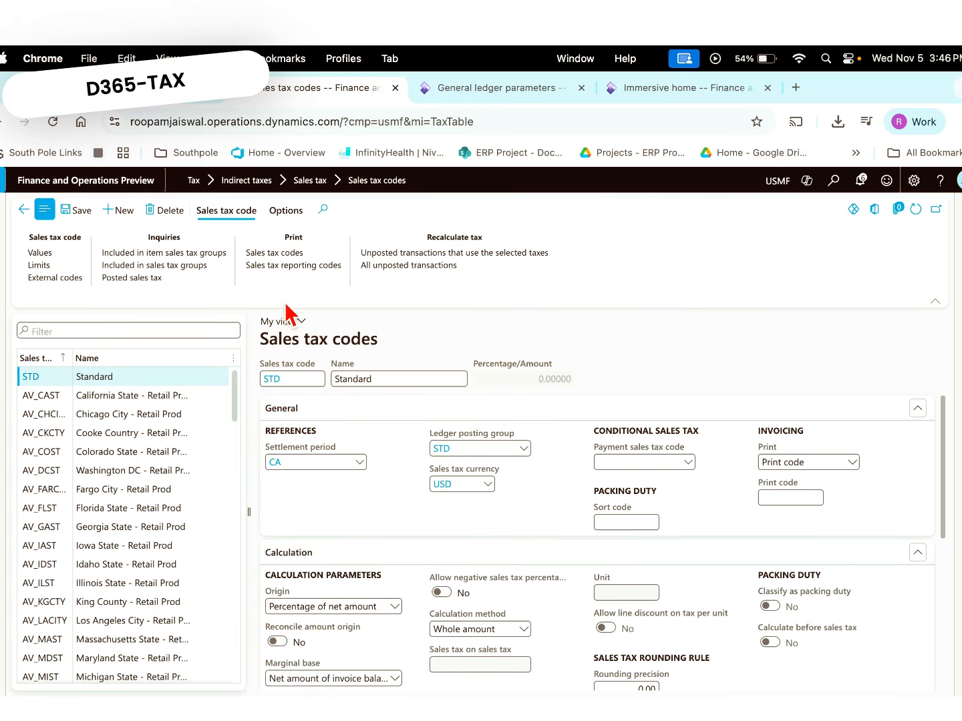
- Set the tax value of the STD sales tax code to 5, save it and return to the sales tax codes
{"action": "left_click", "coordinate": [45, 254]}
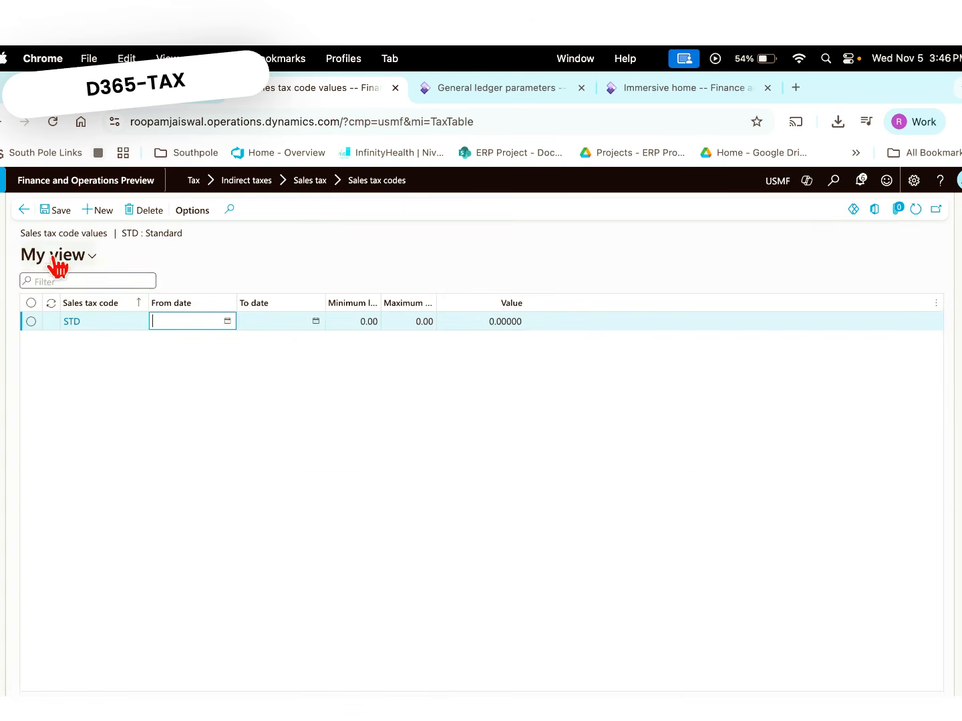
{"action": "left_click", "coordinate": [186, 322]}
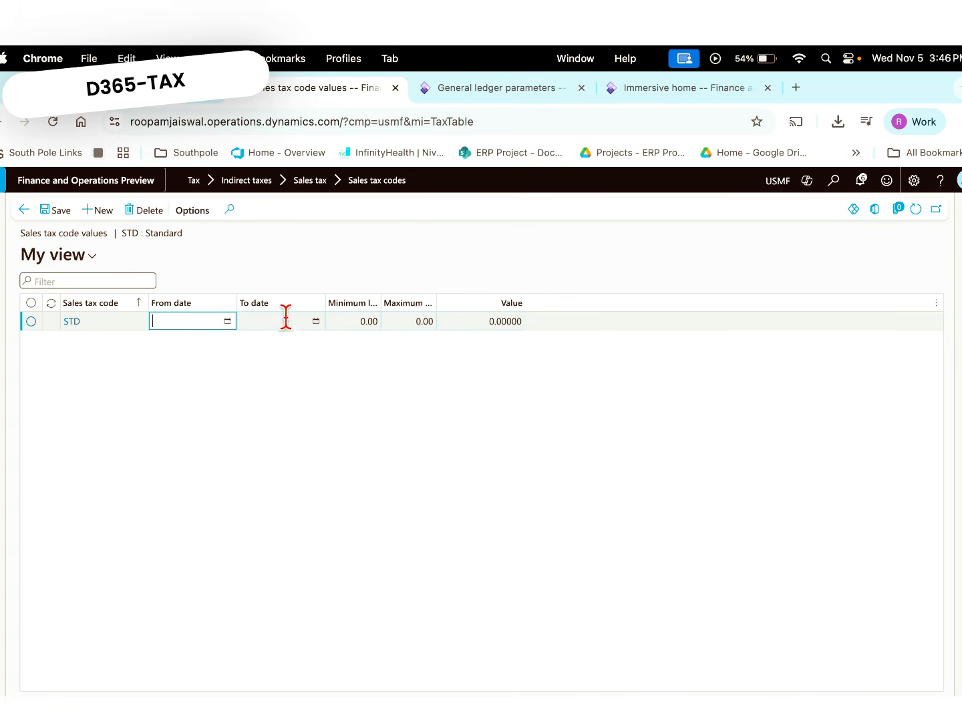
{"action": "left_click", "coordinate": [465, 321]}
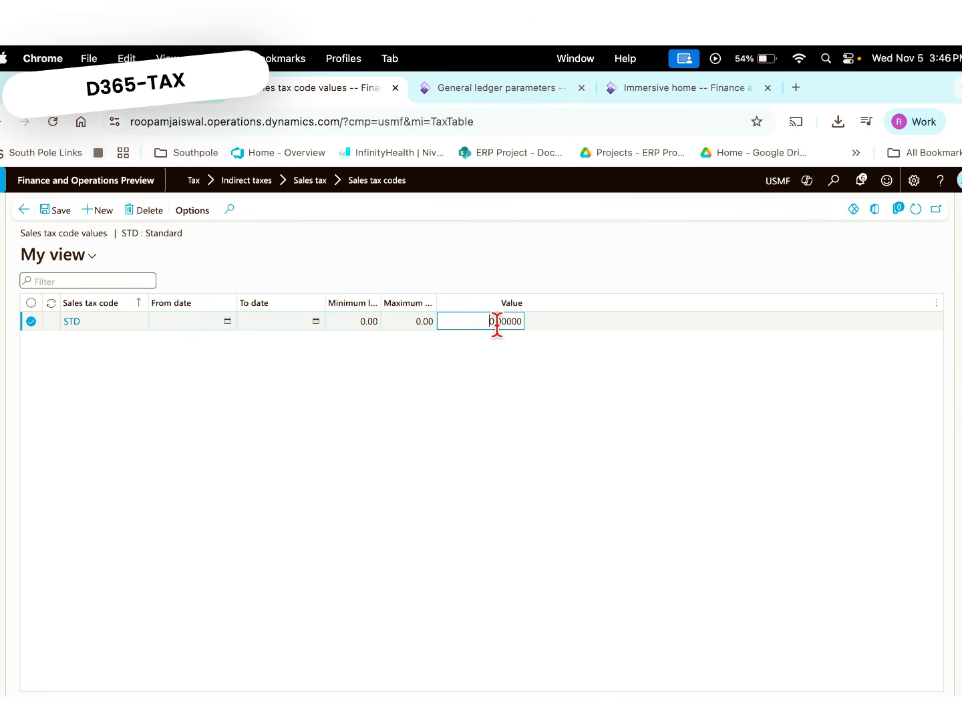
{"action": "key", "text": "Right"}
{"action": "key", "text": "BackSpace"}
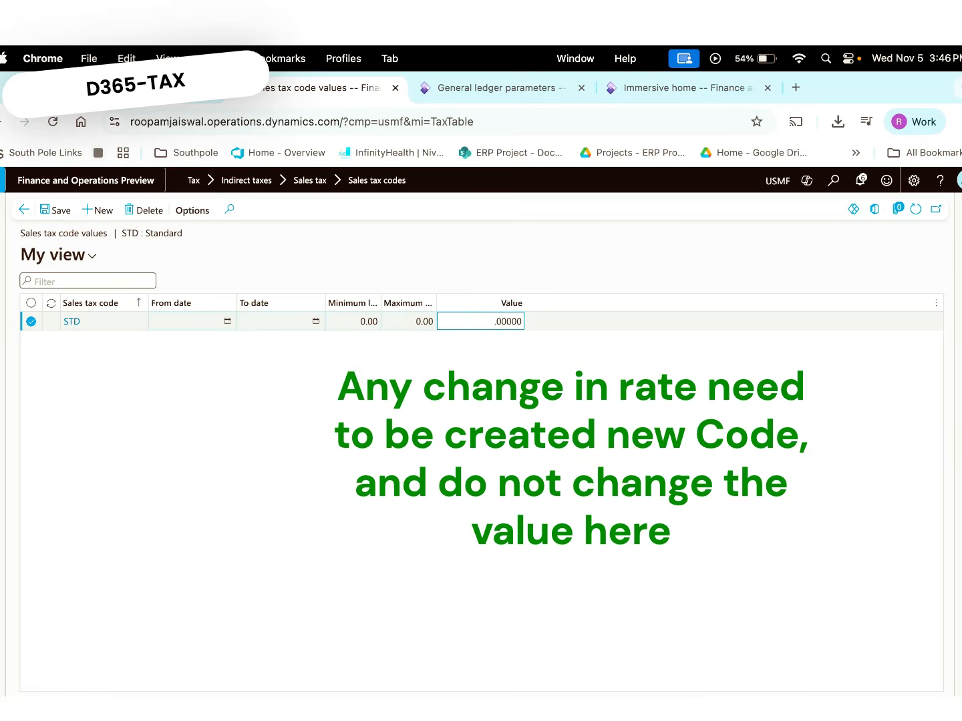
{"action": "type", "text": "5"}
{"action": "left_click", "coordinate": [66, 213]}
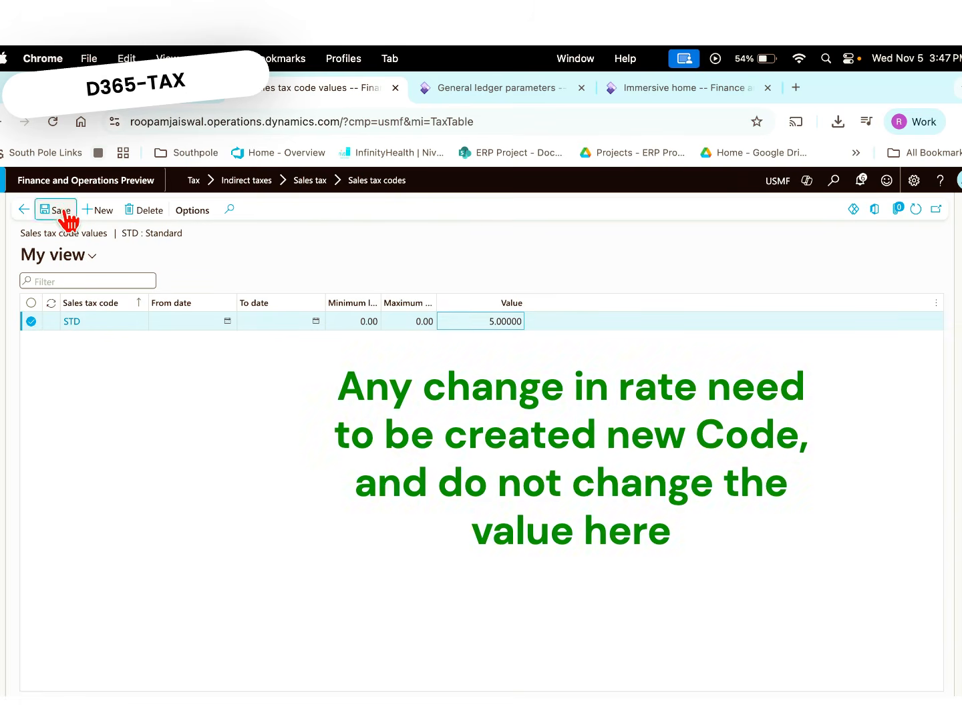
{"action": "left_click", "coordinate": [24, 210]}
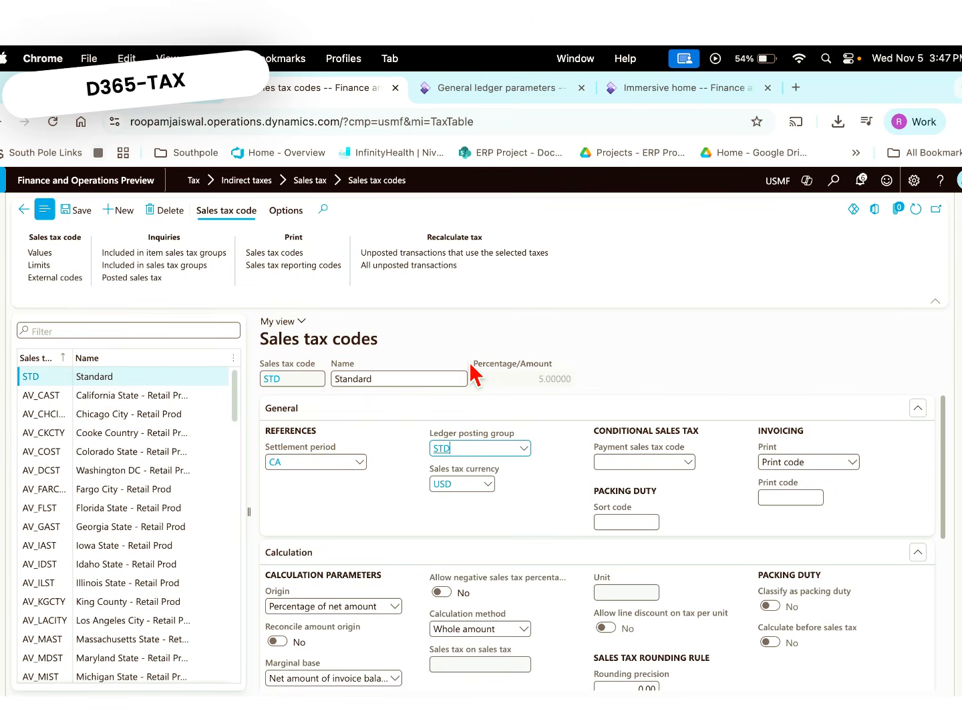
- Create a new sales tax group DOM-CUST with the description "Domestic customer"
{"action": "key", "text": "ctrl+Left"}
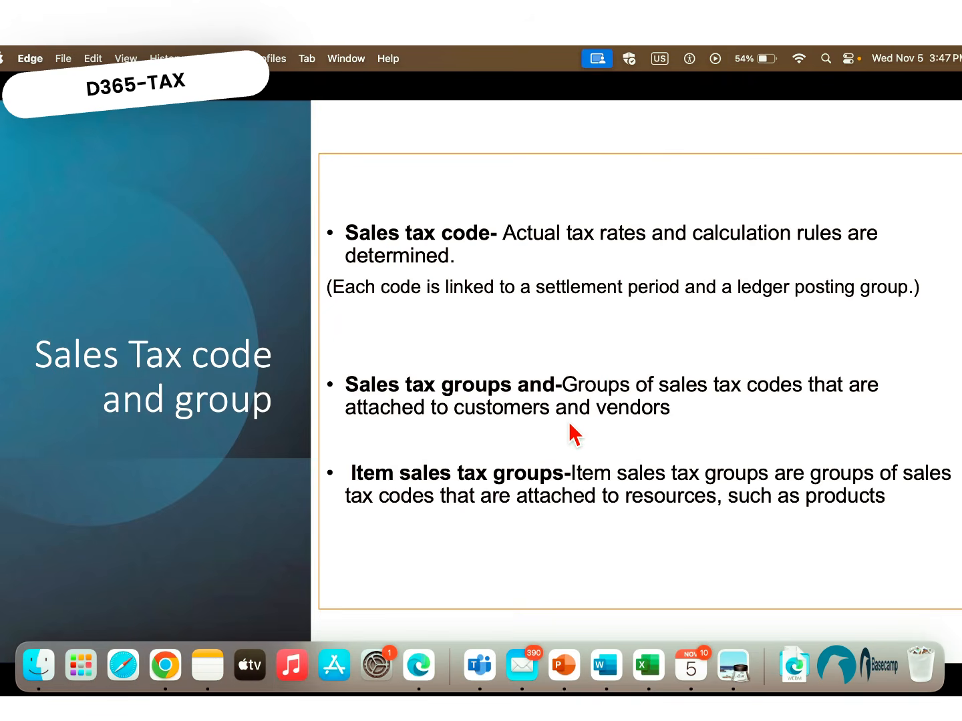
{"action": "key", "text": "super+Tab"}
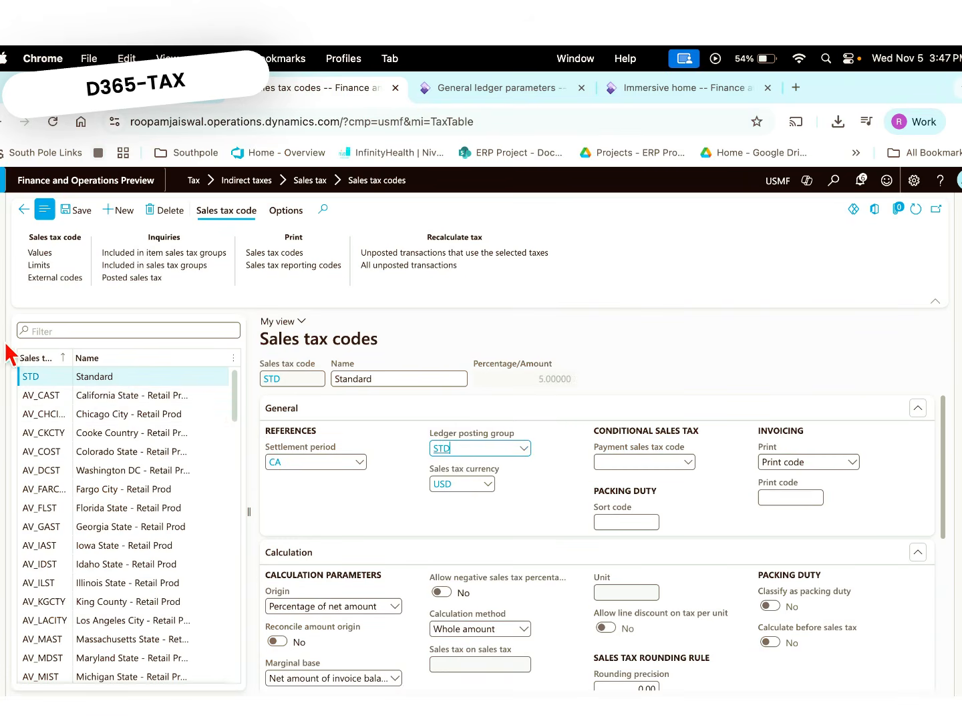
{"action": "left_click", "coordinate": [1, 329]}
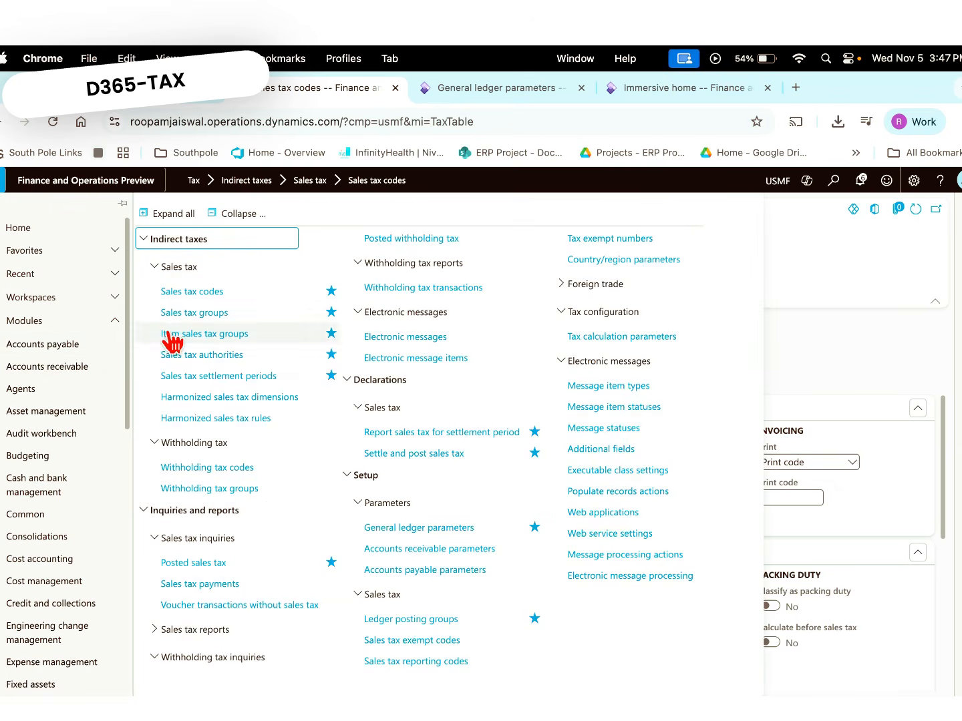
{"action": "left_click", "coordinate": [178, 314]}
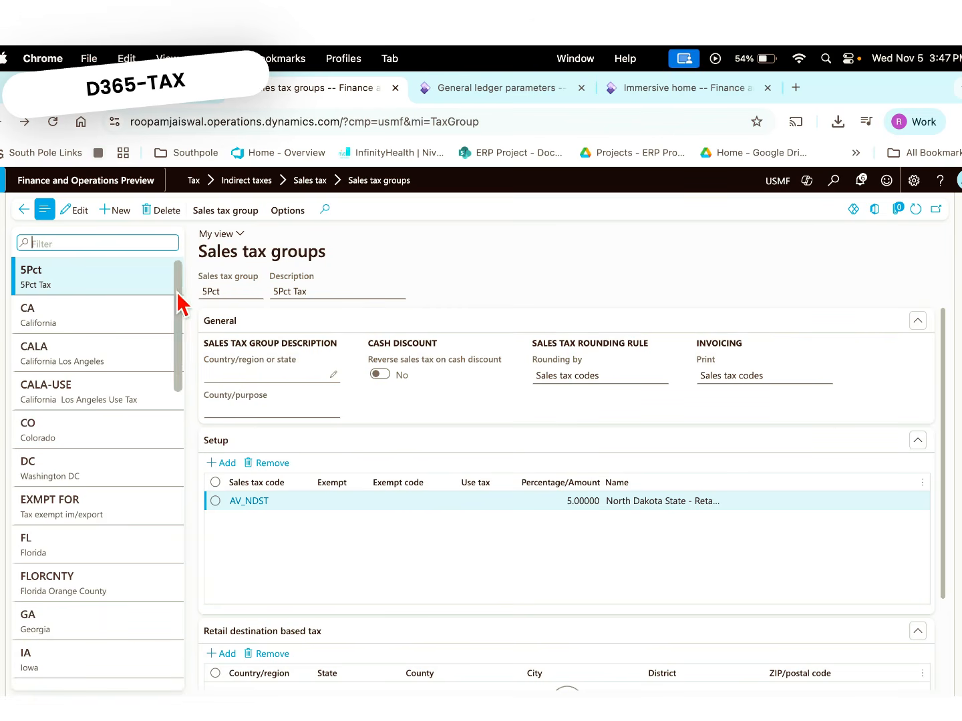
{"action": "mouse_move", "coordinate": [182, 321]}
{"action": "left_mouse_down"}
{"action": "mouse_move", "coordinate": [181, 370]}
{"action": "mouse_move", "coordinate": [182, 332]}
{"action": "left_mouse_up"}
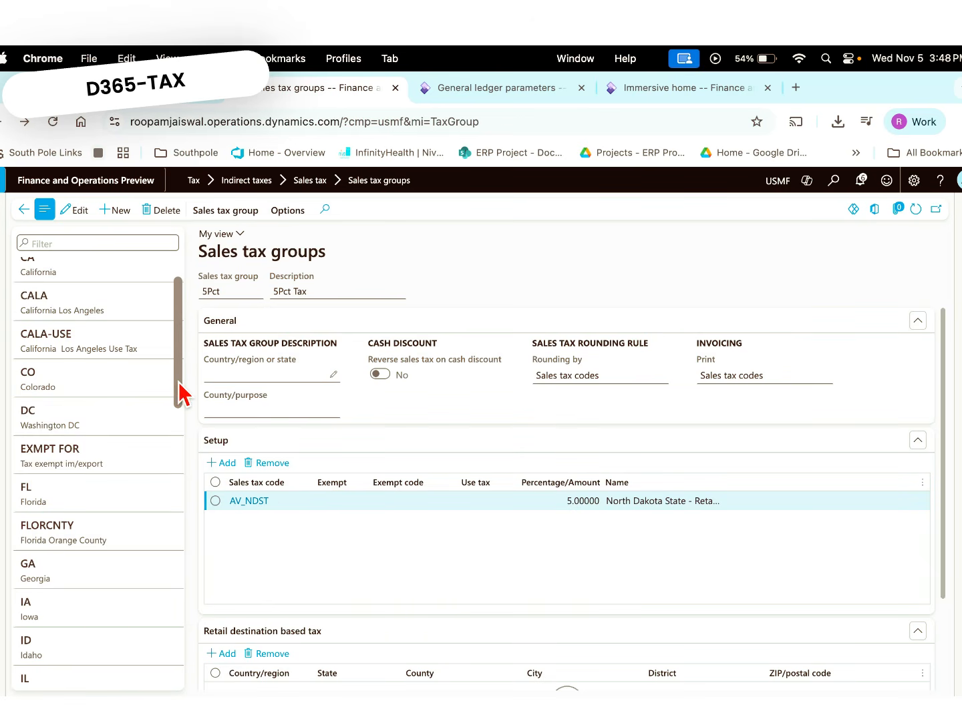
{"action": "scroll", "coordinate": [184, 394], "scroll_direction": "up", "scroll_amount": 2}
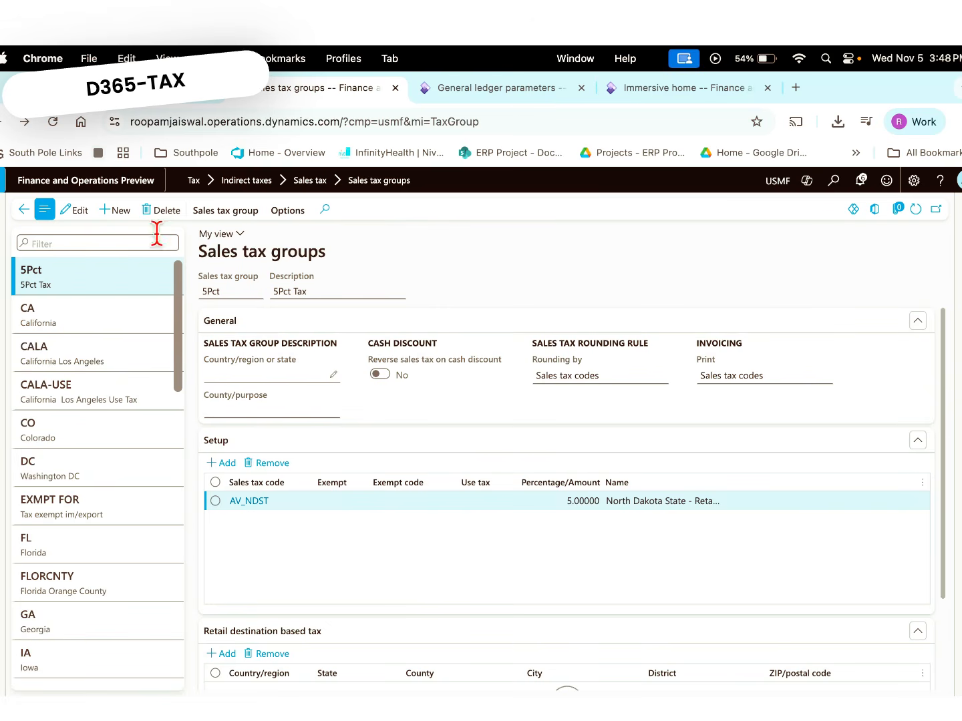
{"action": "left_click", "coordinate": [123, 213]}
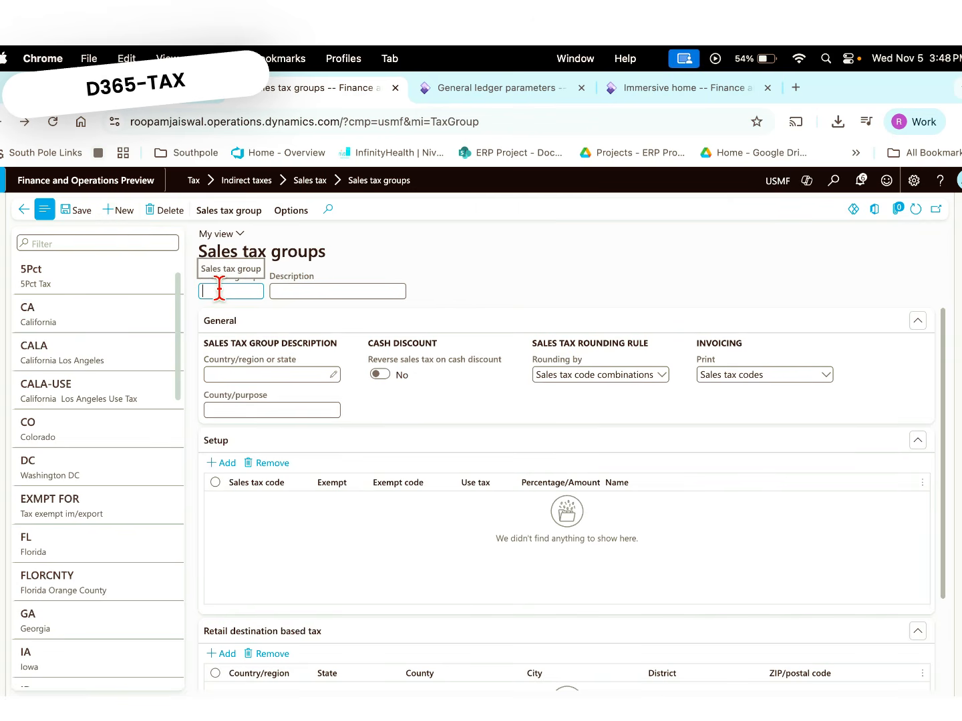
{"action": "type", "text": "DOM-CUST"}
{"action": "key", "text": "Tab"}
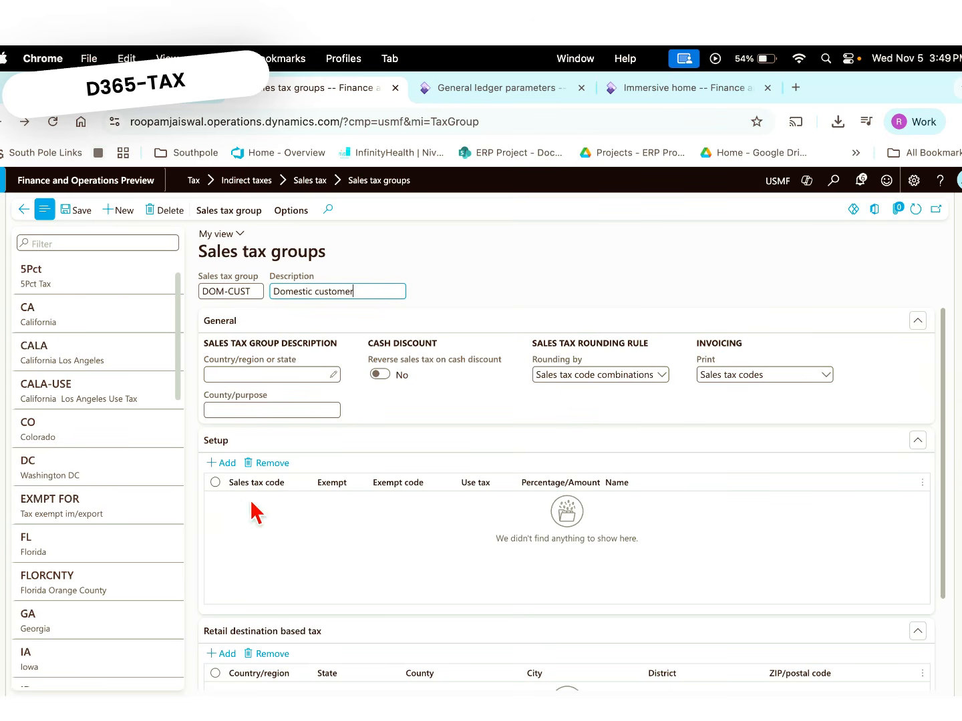
- Add the STD sales tax code to the setup of the DOM-CUST sales tax group and save the group
{"action": "left_click", "coordinate": [227, 468]}
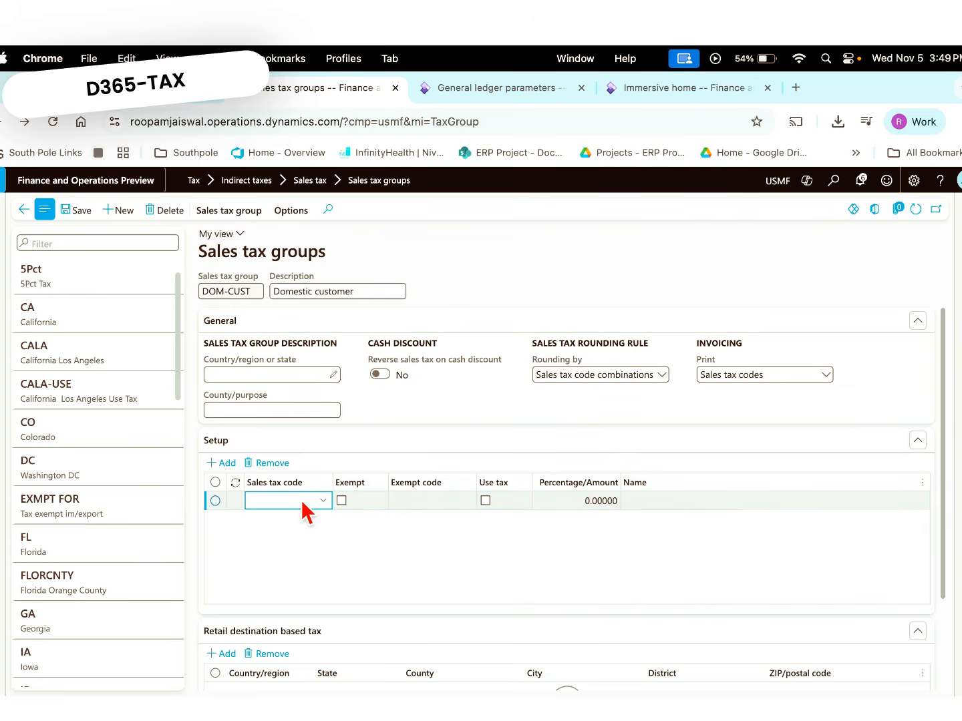
{"action": "type", "text": "std"}
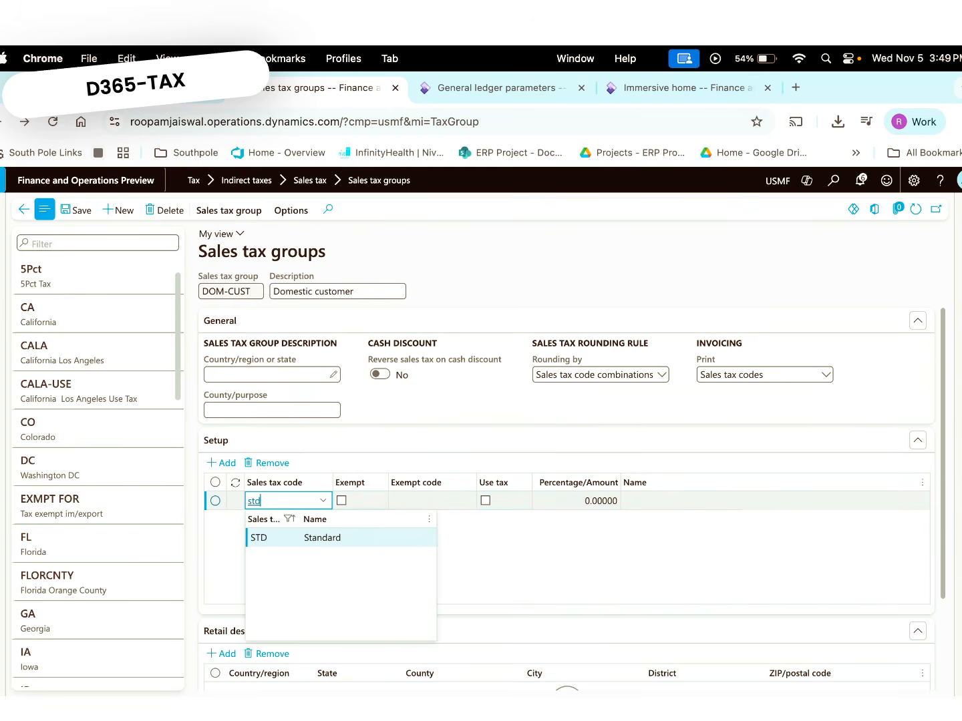
{"action": "left_click", "coordinate": [296, 538]}
{"action": "left_click", "coordinate": [304, 551]}
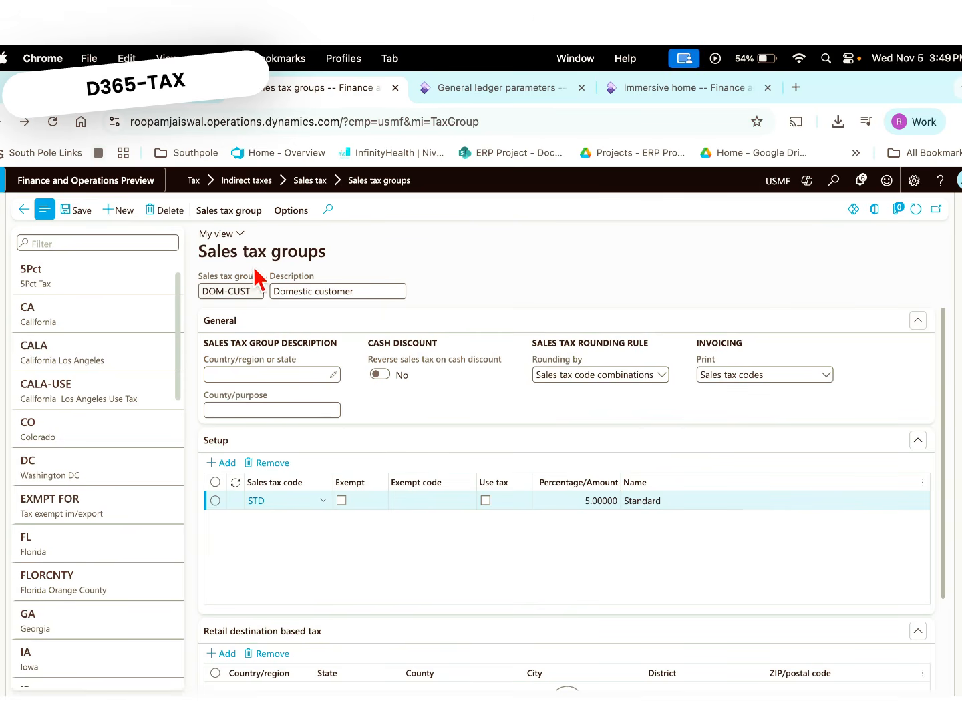
{"action": "left_click", "coordinate": [82, 211]}
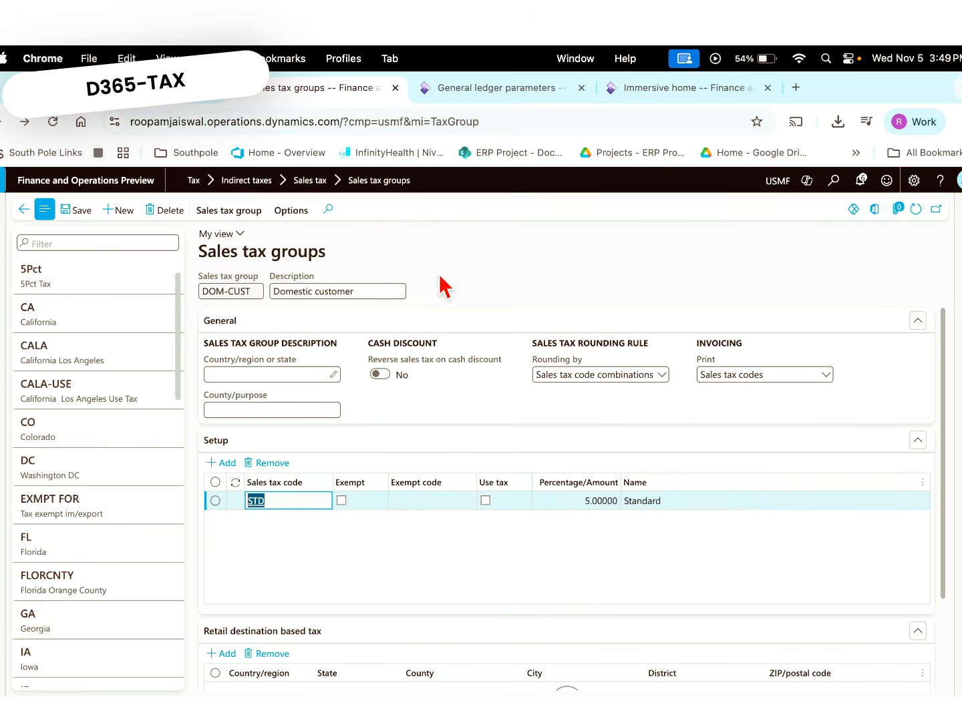
- Open the Contoso Europe customer record from the list of all customers in Accounts receivable
{"action": "left_click", "coordinate": [472, 96]}
{"action": "left_click", "coordinate": [3, 325]}
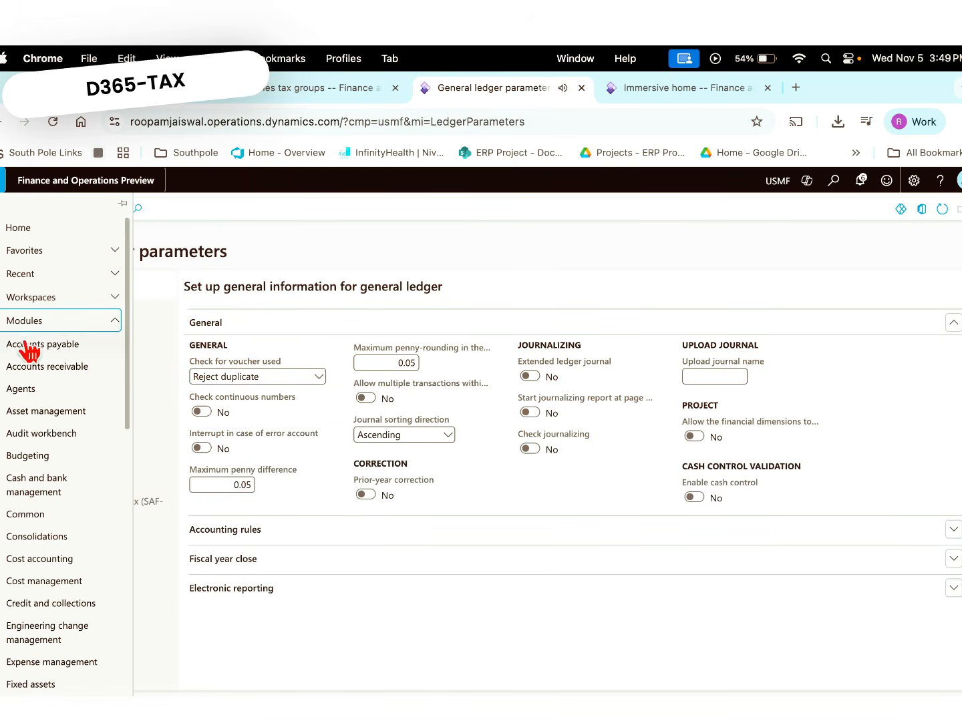
{"action": "left_click_drag", "start_coordinate": [126, 367], "coordinate": [127, 446]}
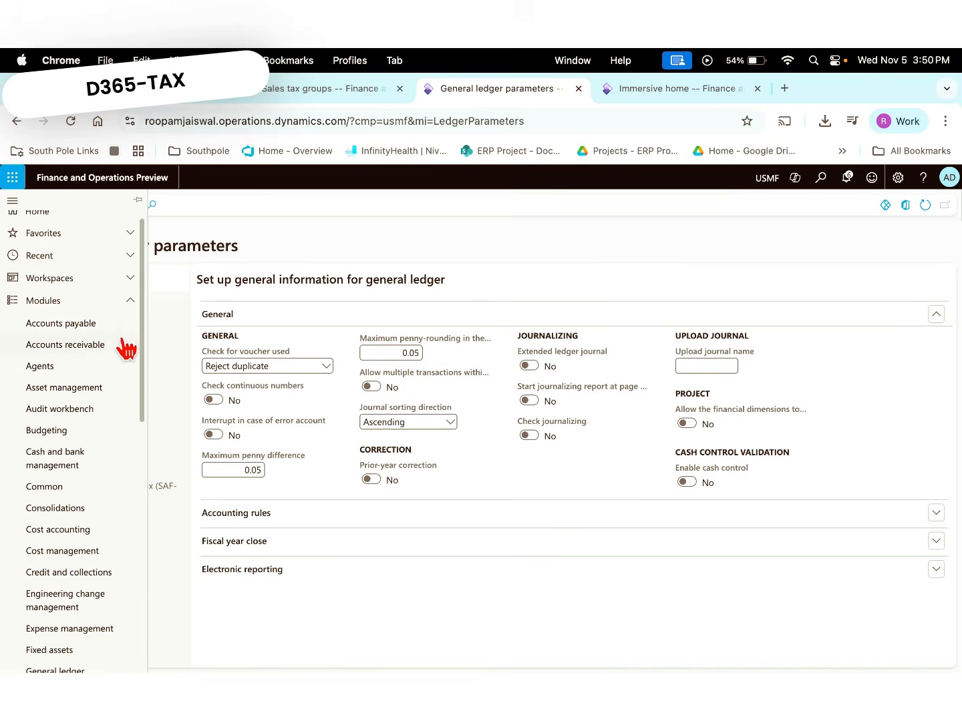
{"action": "left_click", "coordinate": [95, 344]}
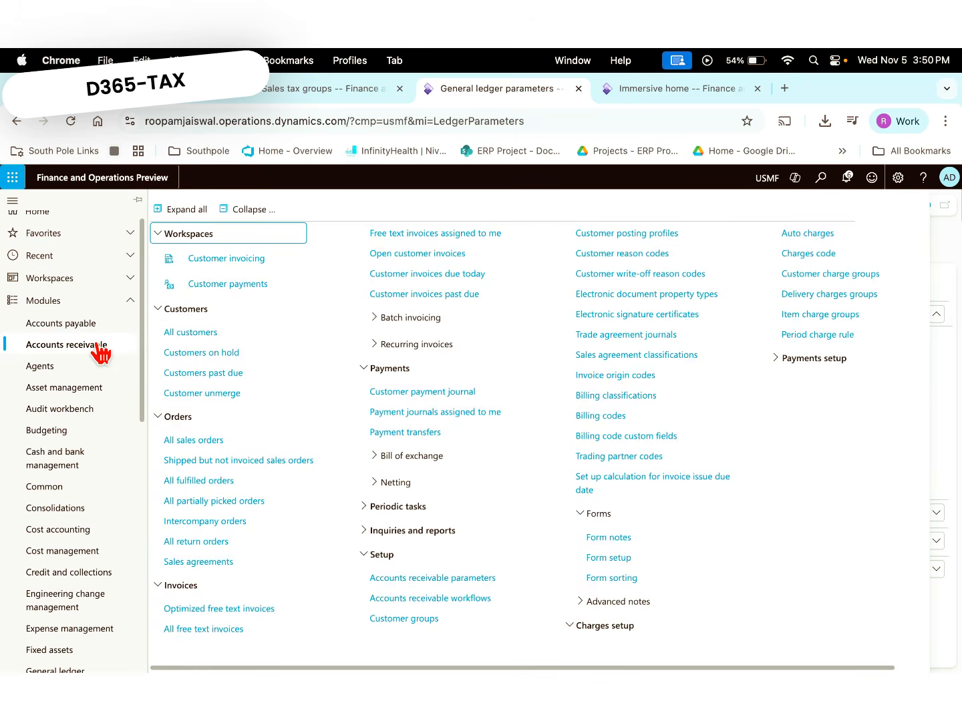
{"action": "left_click", "coordinate": [193, 337]}
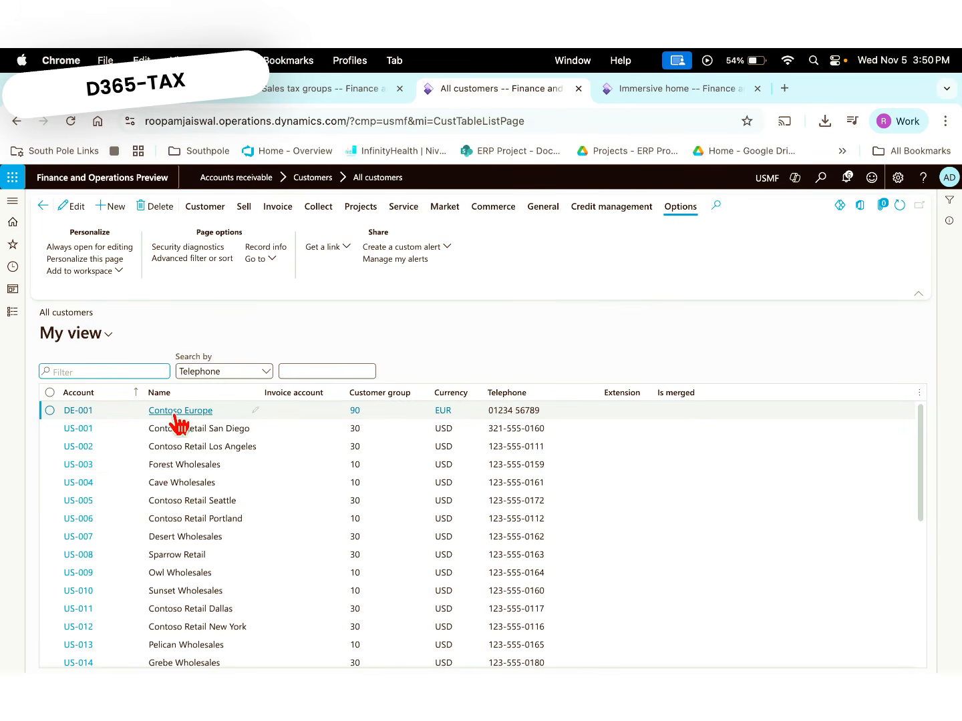
{"action": "left_click", "coordinate": [75, 411]}
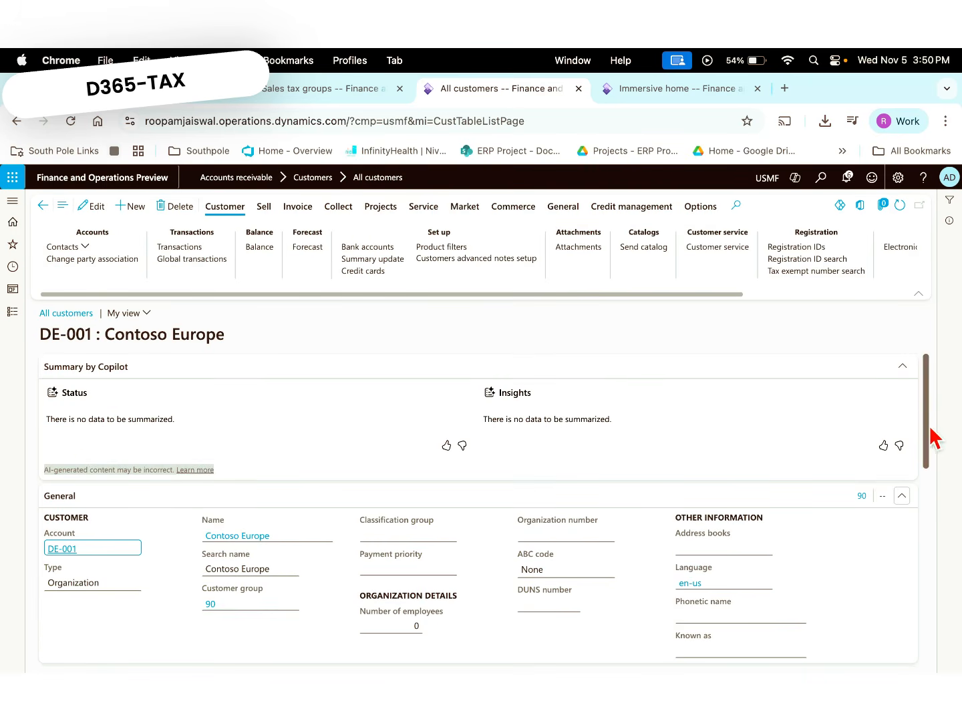
- Find the sales tax fields in Contoso Europe's invoice and delivery details and set the sales tax group to DOM-CUST
{"action": "left_click_drag", "start_coordinate": [928, 417], "coordinate": [927, 553]}
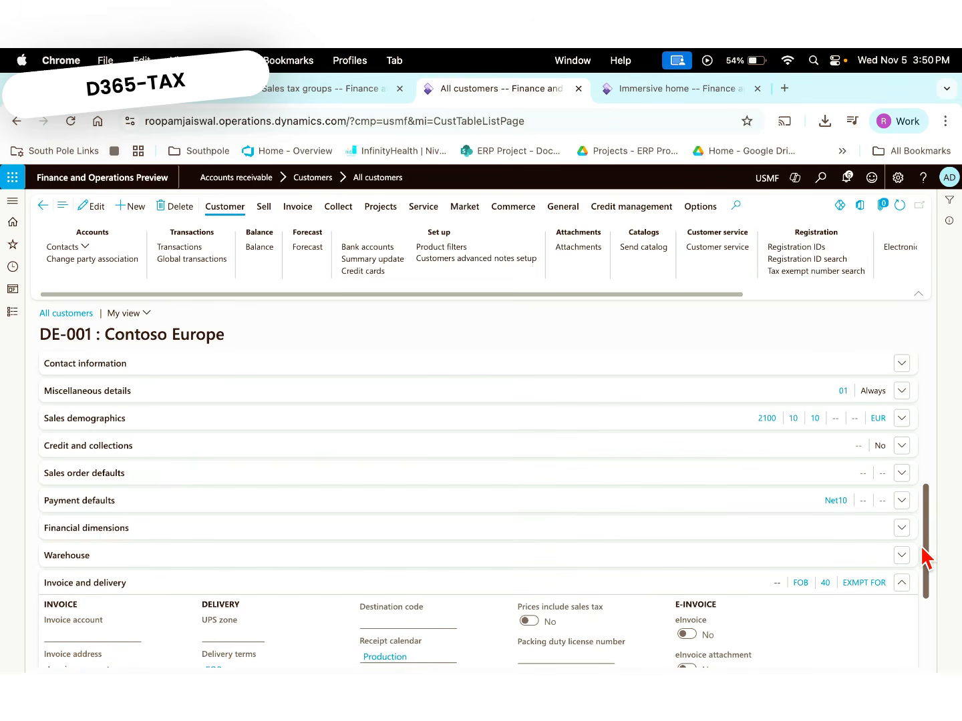
{"action": "left_click", "coordinate": [902, 479]}
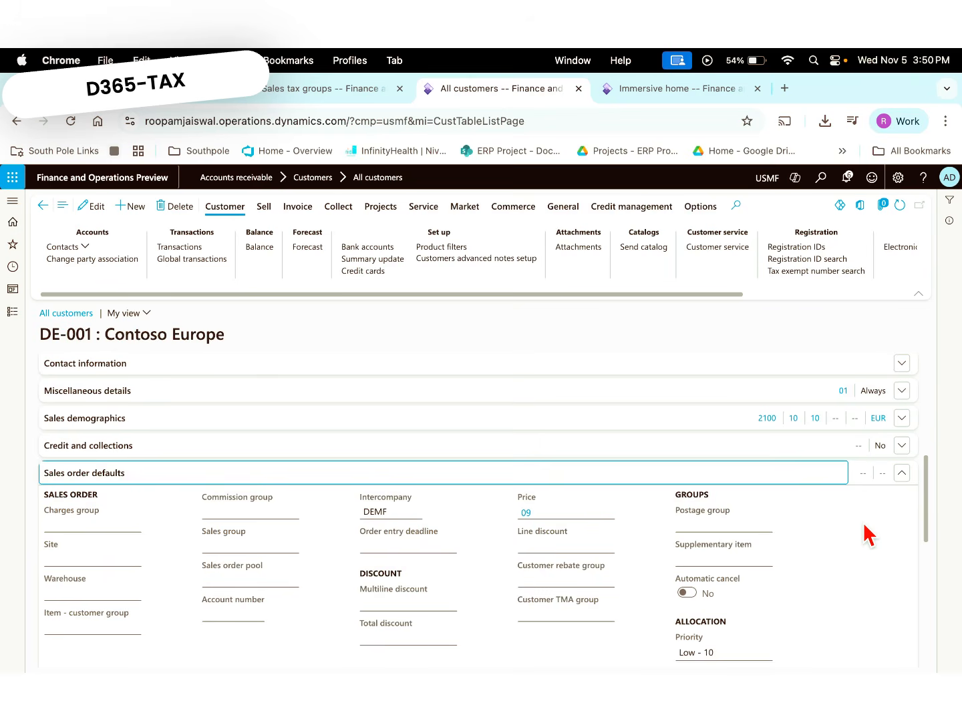
{"action": "key", "text": "super+f"}
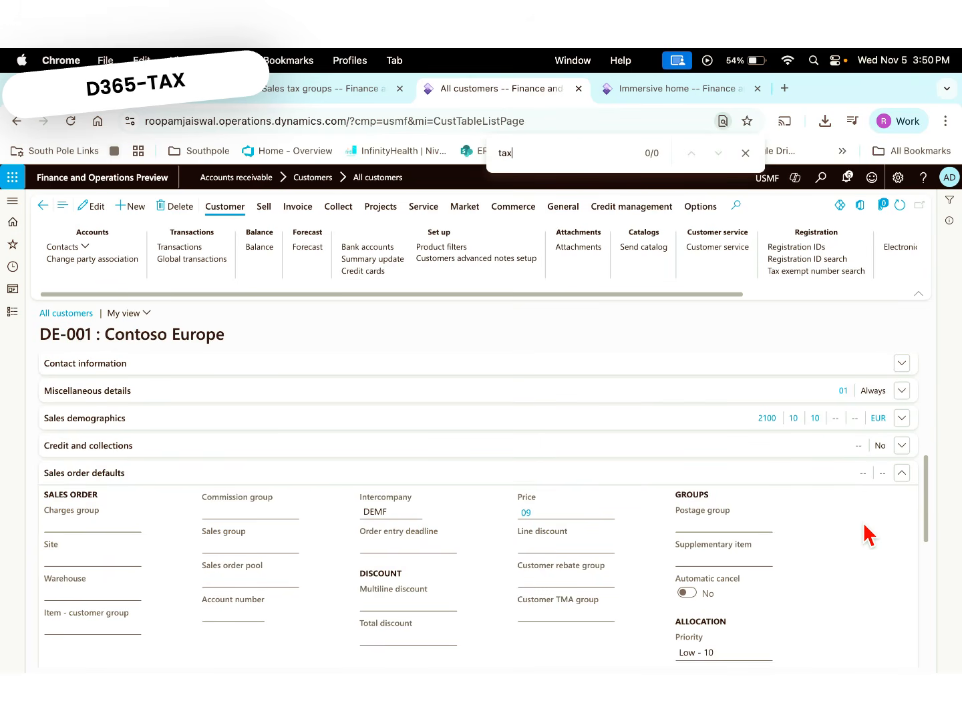
{"action": "key", "text": "Return"}
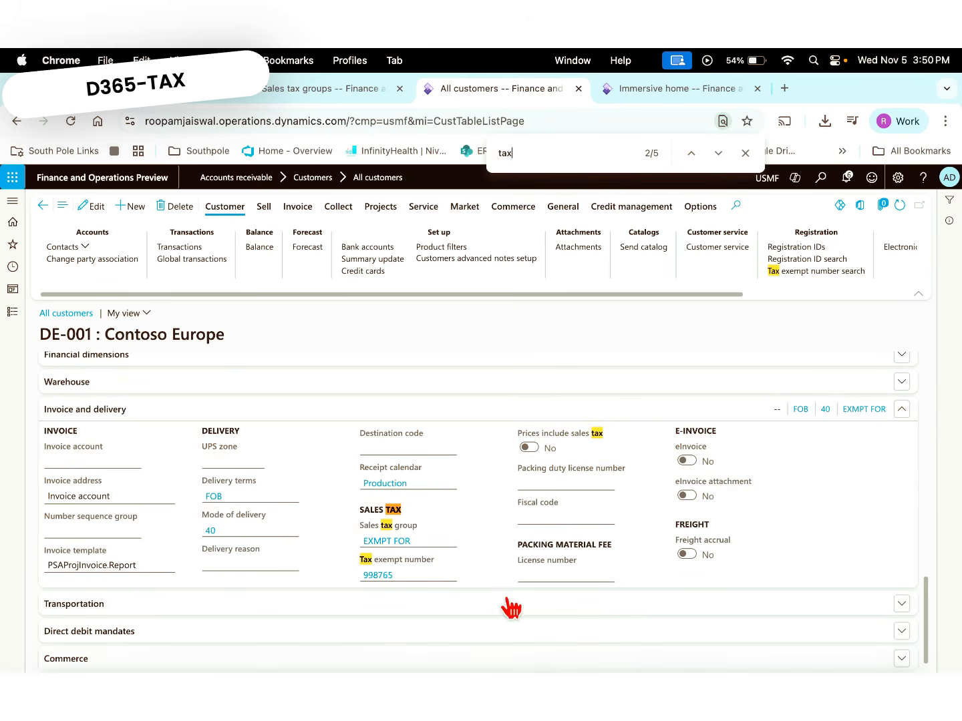
{"action": "mouse_move", "coordinate": [399, 545]}
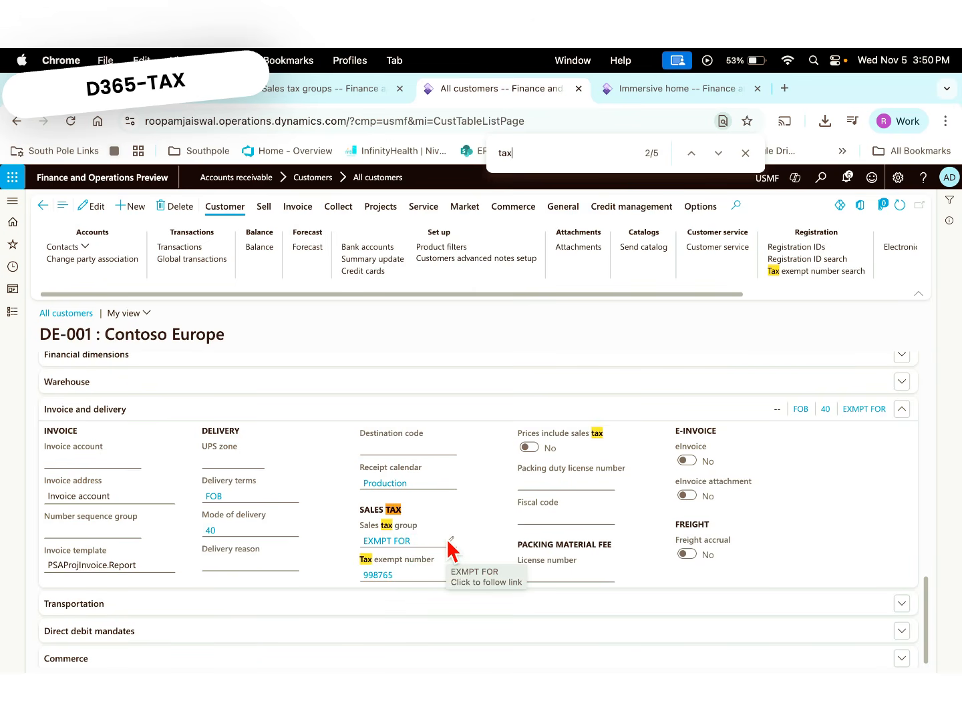
{"action": "left_click", "coordinate": [91, 211]}
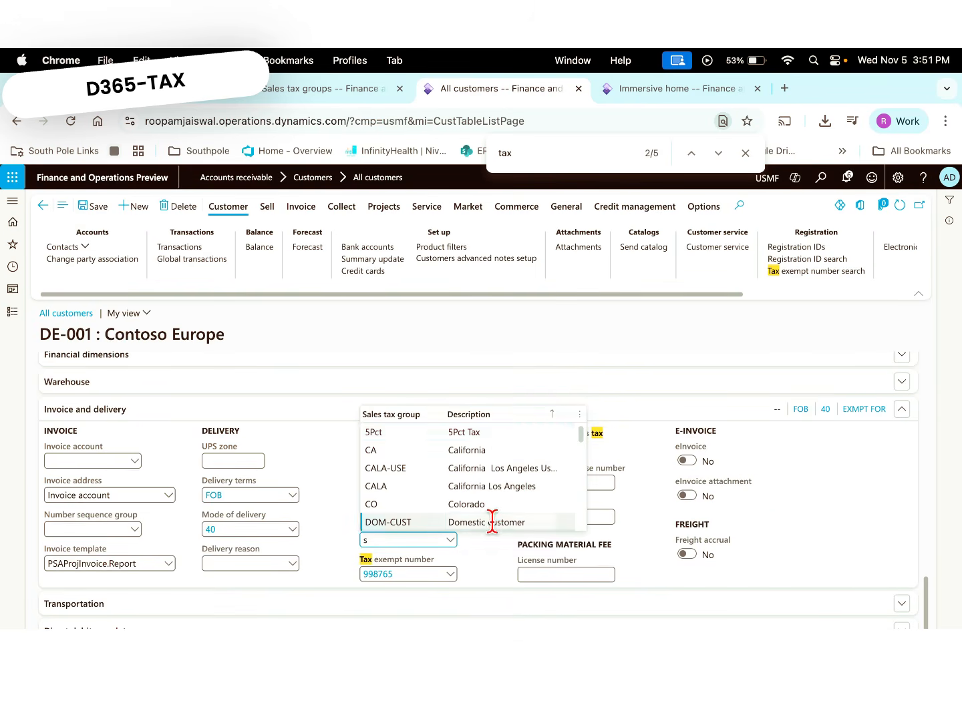
{"action": "left_click", "coordinate": [491, 518]}
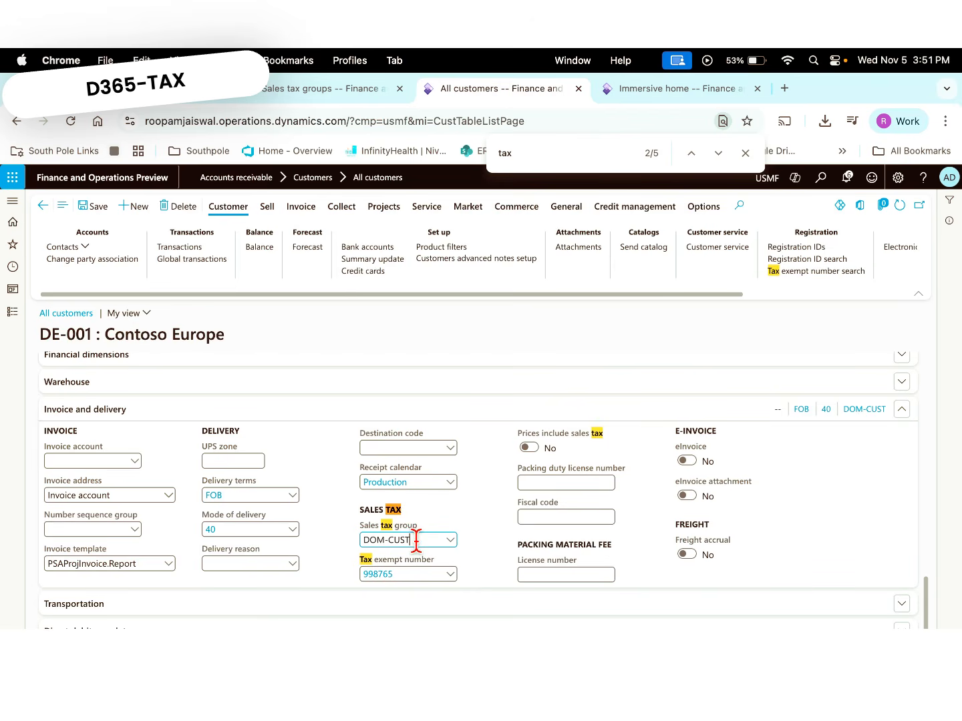
- Compare the DOM-CUST group setup with the customer's tax assignment and check the slide explaining sales tax codes and groups
{"action": "left_click", "coordinate": [325, 97]}
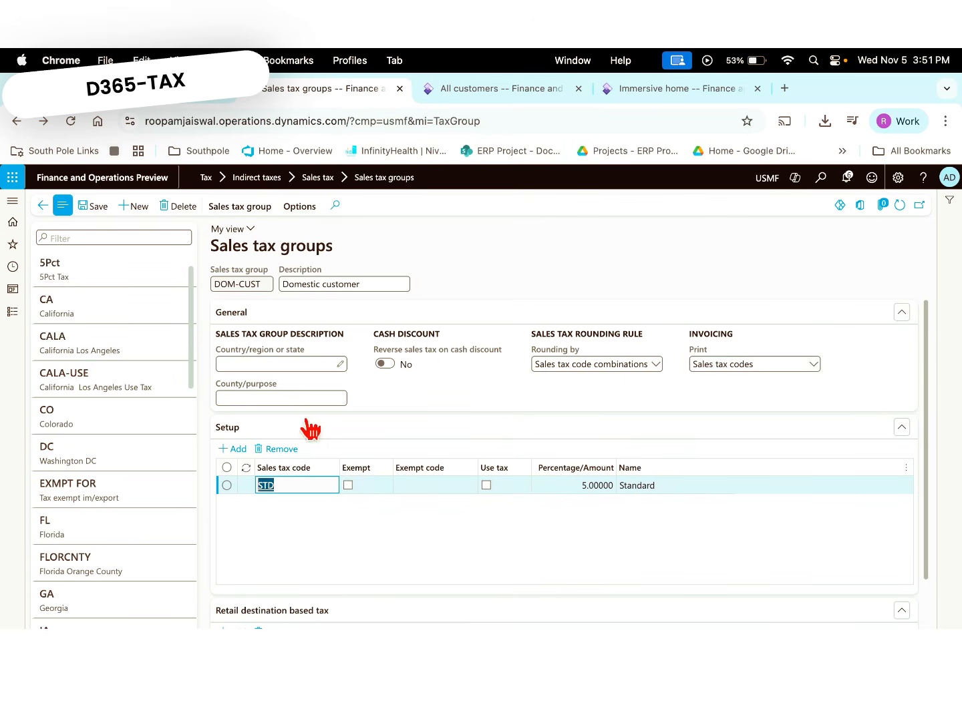
{"action": "left_click", "coordinate": [498, 94]}
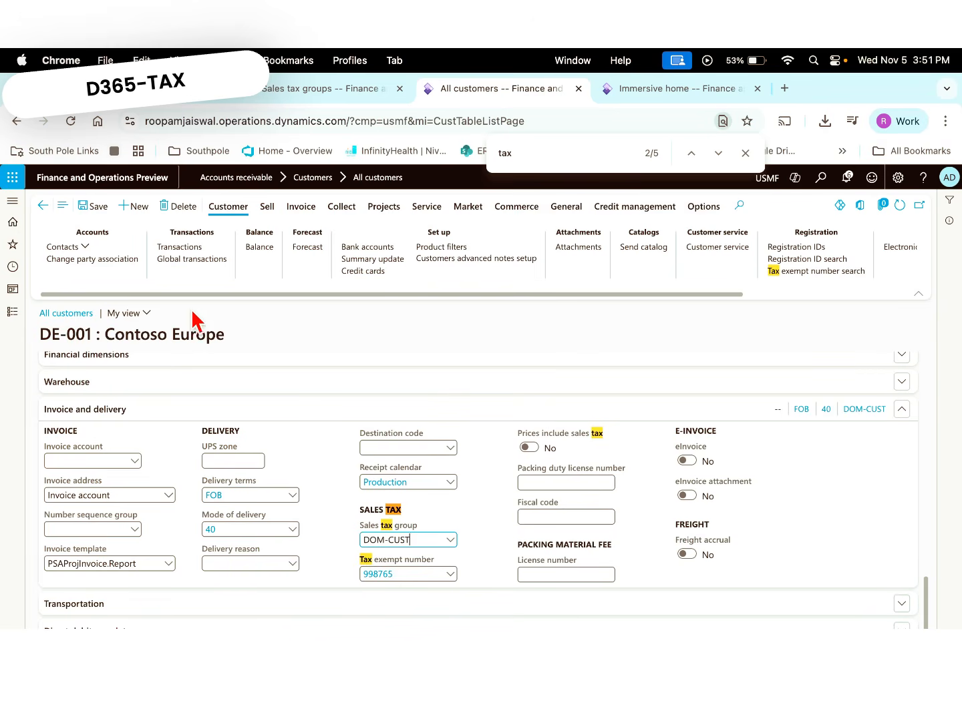
{"action": "left_click", "coordinate": [344, 92]}
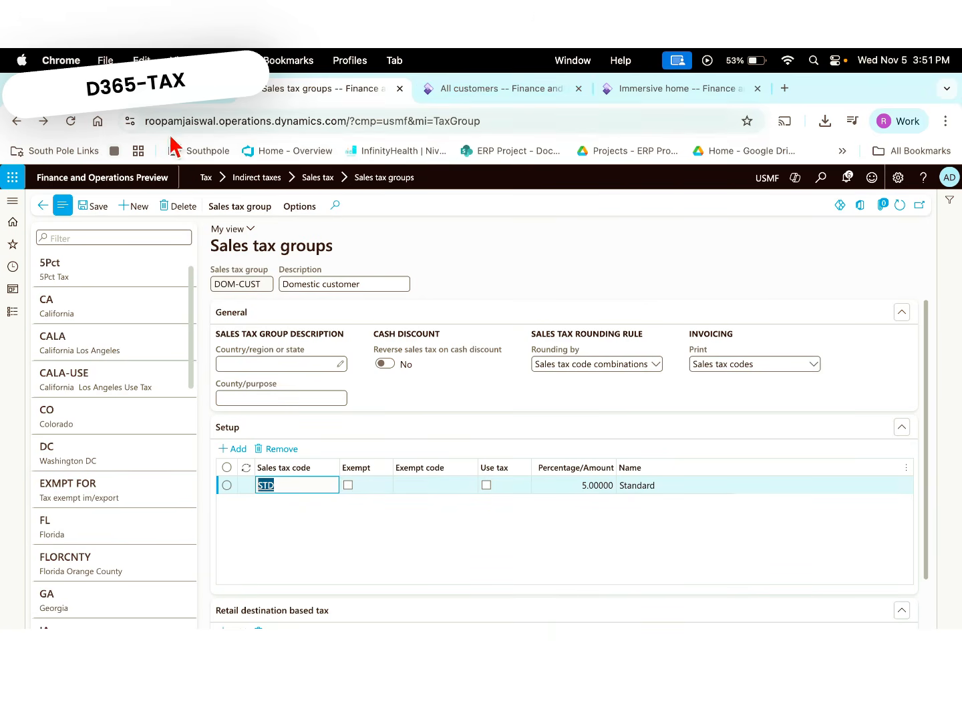
{"action": "key", "text": "ctrl+Left"}
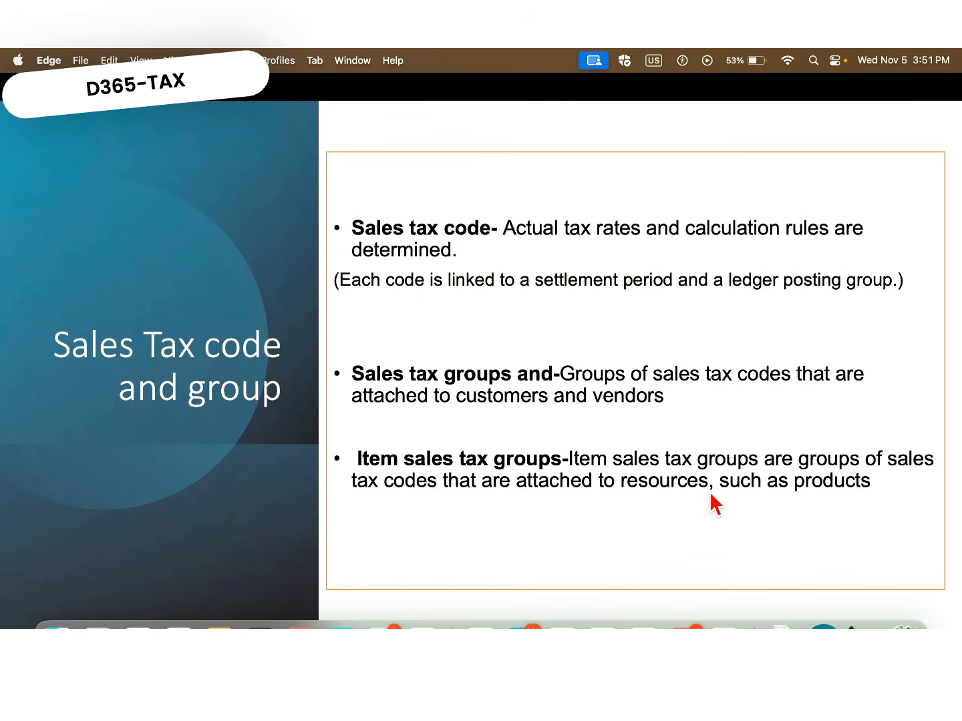
{"action": "key", "text": "ctrl+Right"}
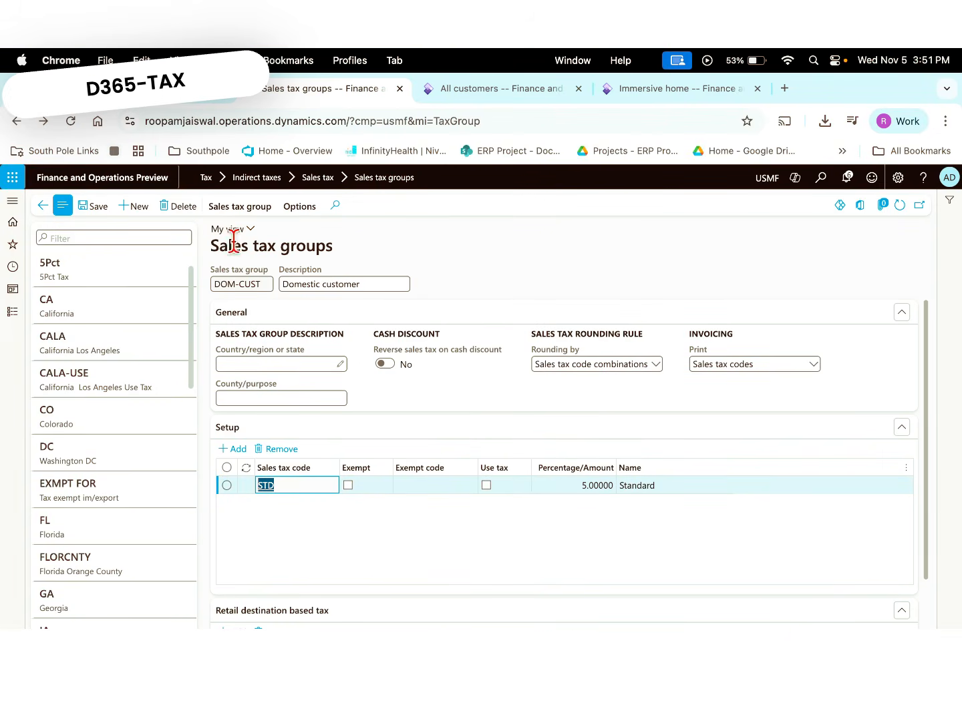
- Open the item sales tax groups and examine the sales tax codes assigned to the AU/VI group
{"action": "left_click", "coordinate": [14, 312]}
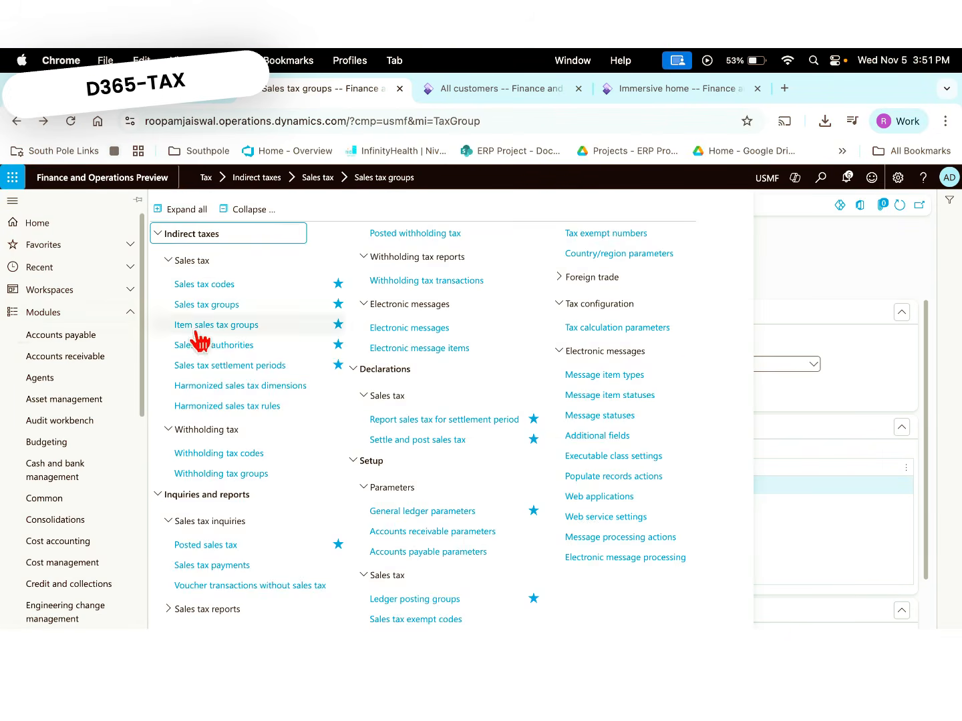
{"action": "left_click", "coordinate": [190, 331]}
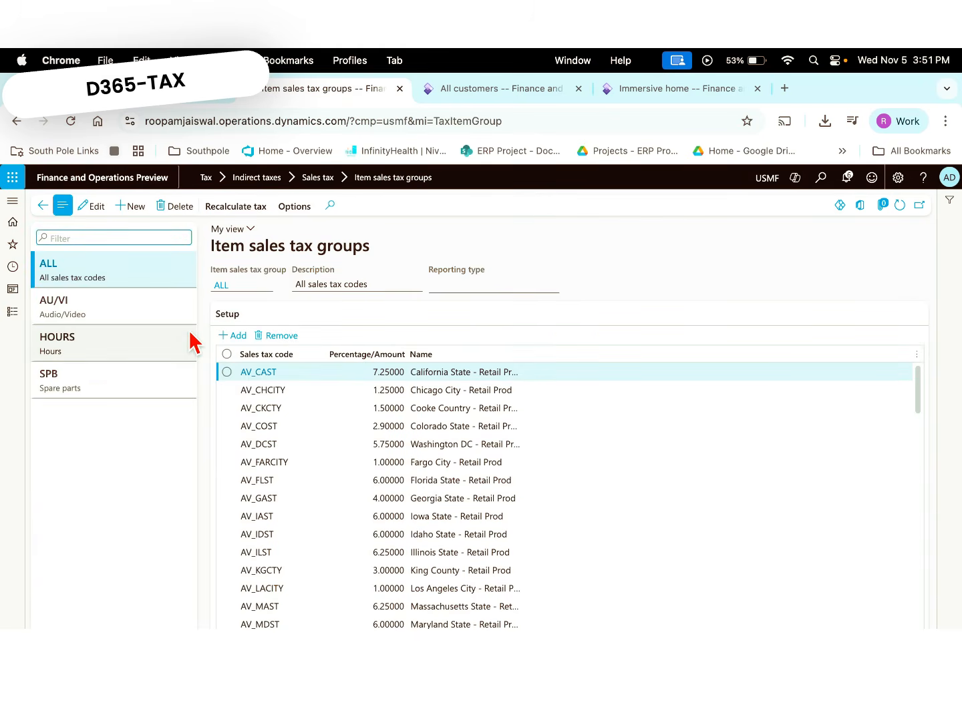
{"action": "left_click", "coordinate": [134, 303]}
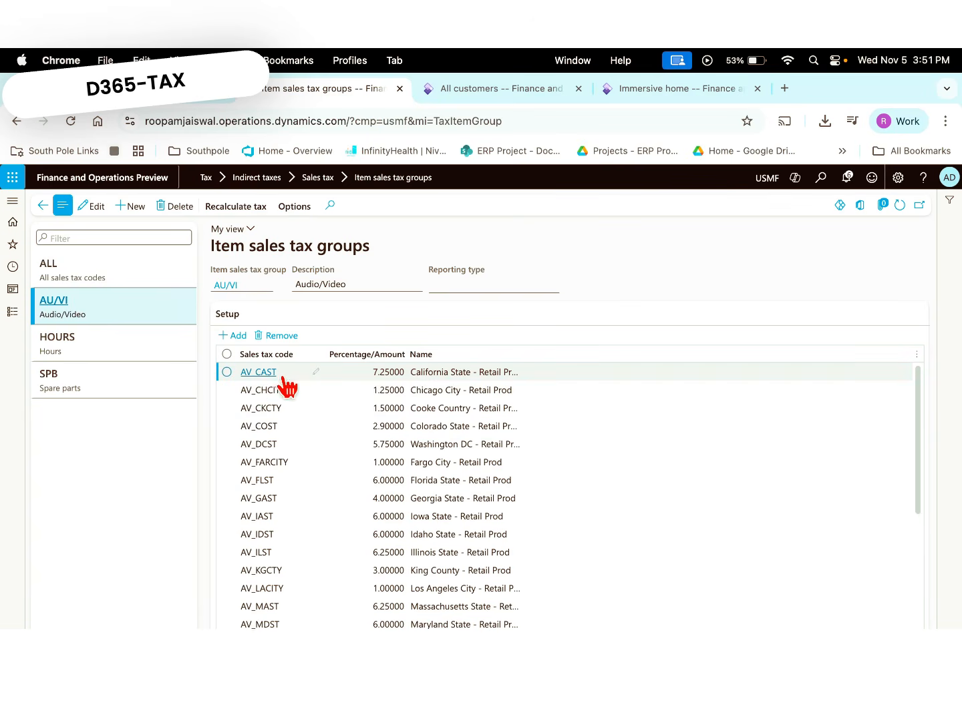
{"action": "mouse_move", "coordinate": [277, 393]}
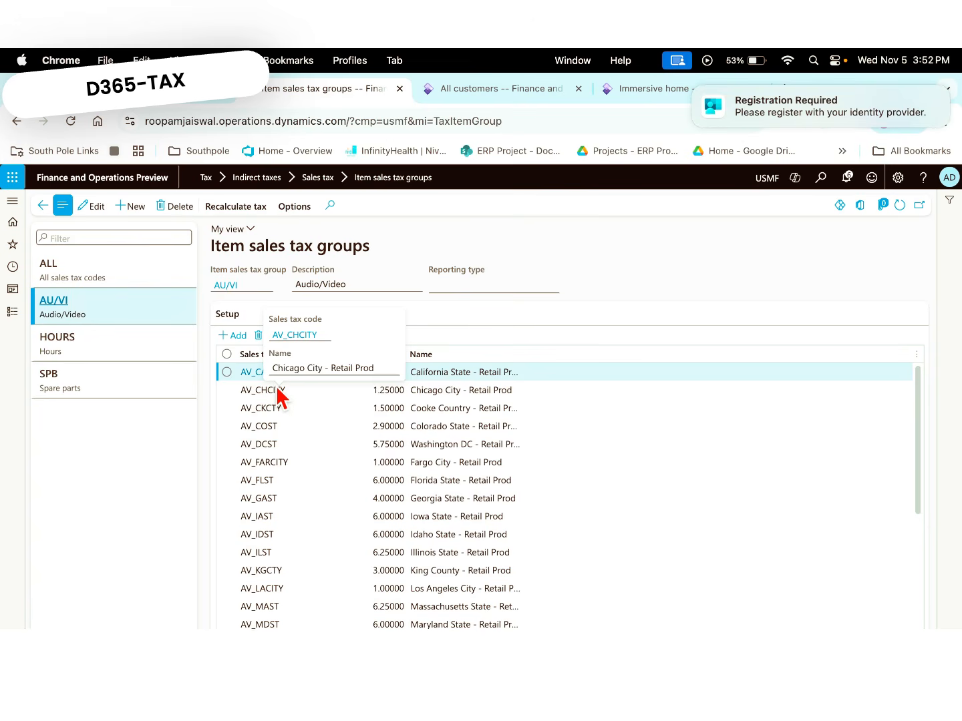
- Create item sales tax group DOMSTD with the description "STANDARD", add sales tax code STD to it and save
{"action": "left_click", "coordinate": [138, 210]}
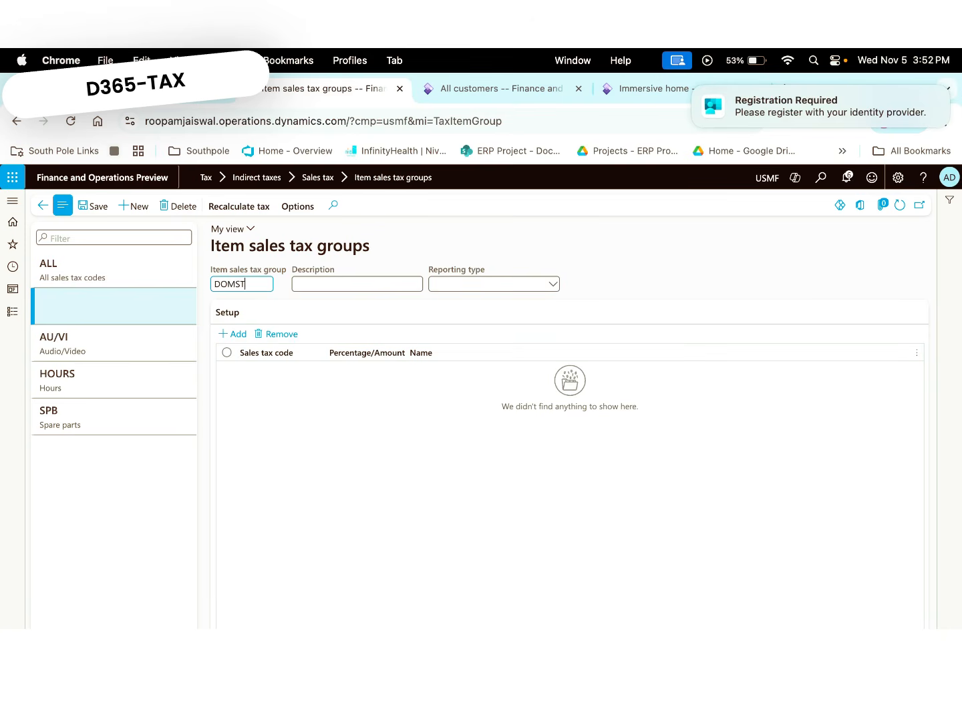
{"action": "key", "text": "Tab"}
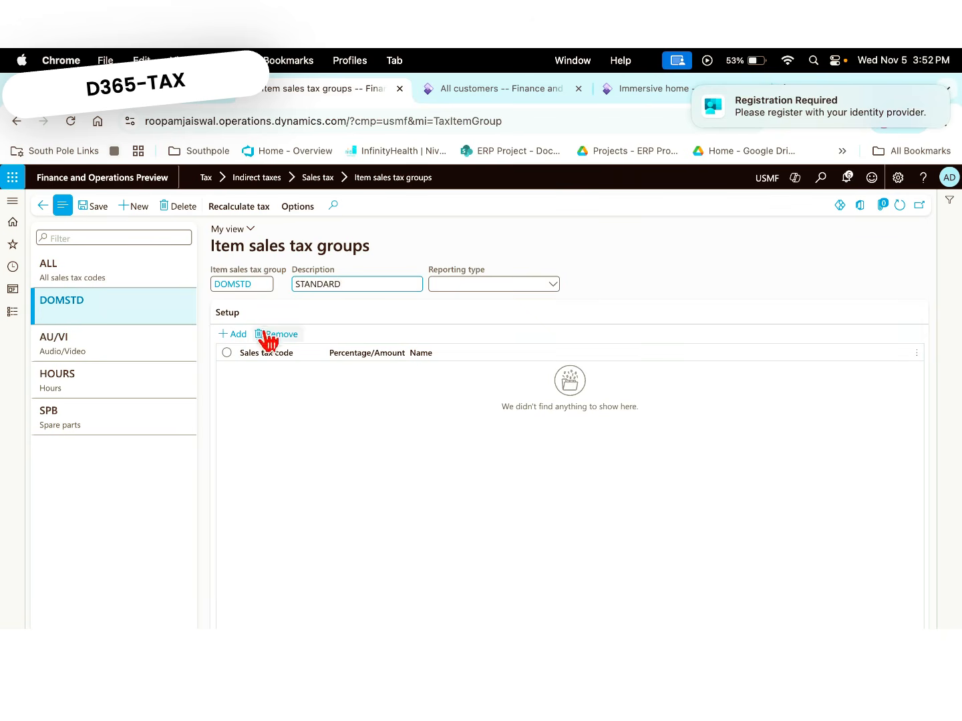
{"action": "left_click", "coordinate": [236, 336]}
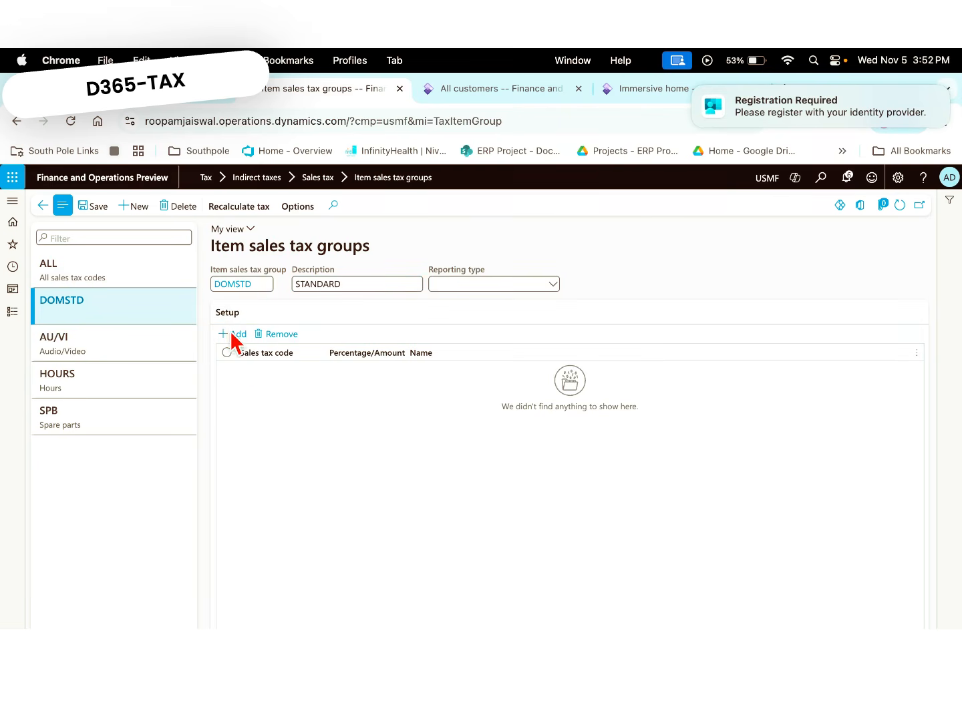
{"action": "type", "text": "S"}
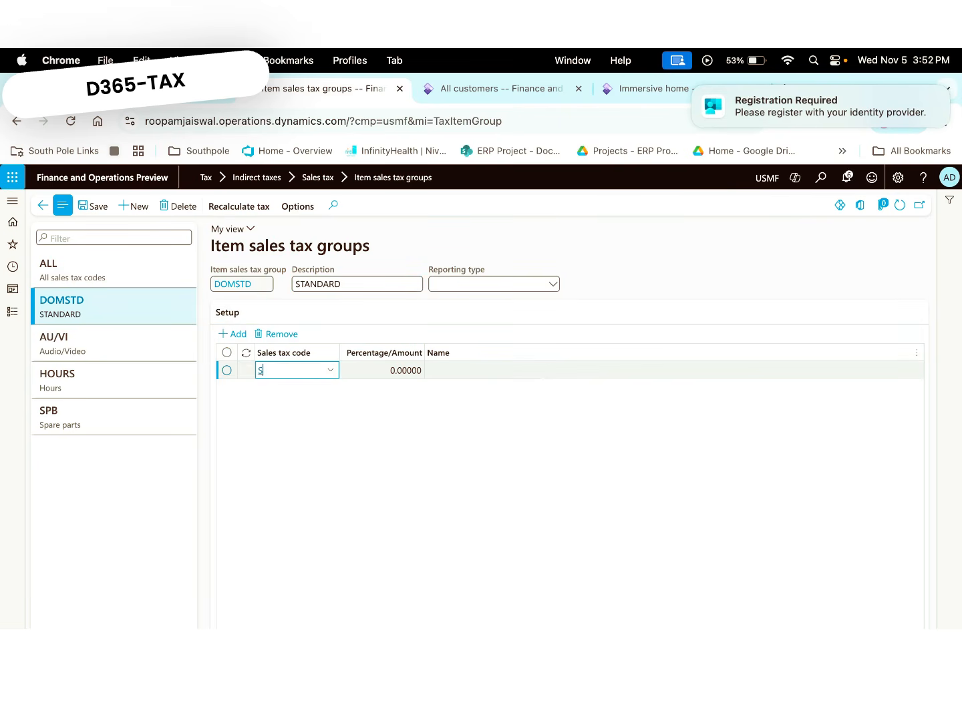
{"action": "type", "text": "TD"}
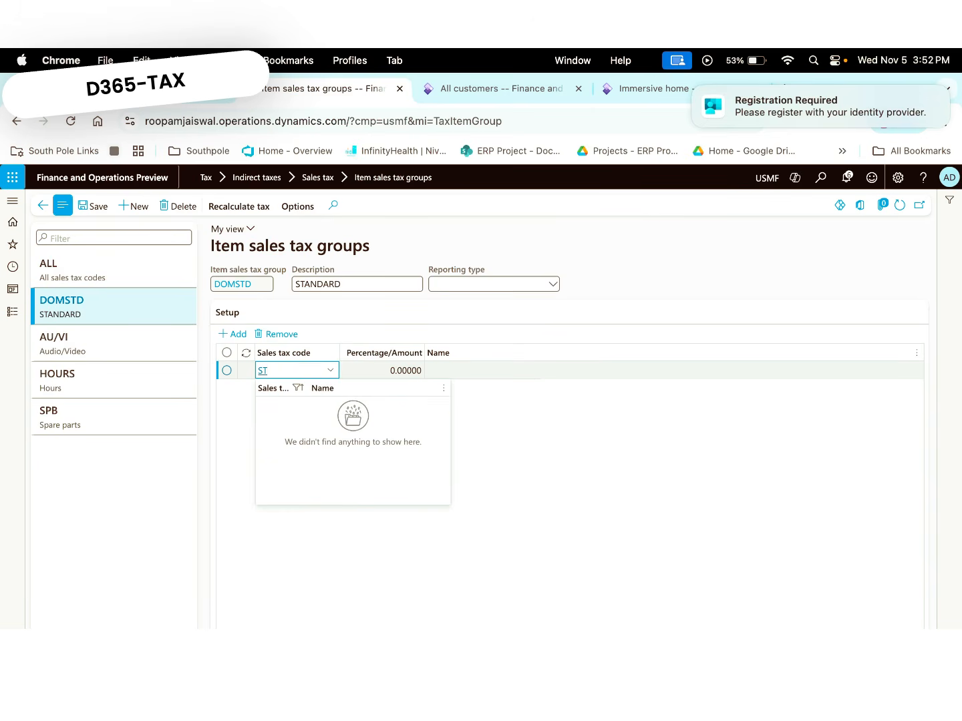
{"action": "left_click", "coordinate": [317, 404]}
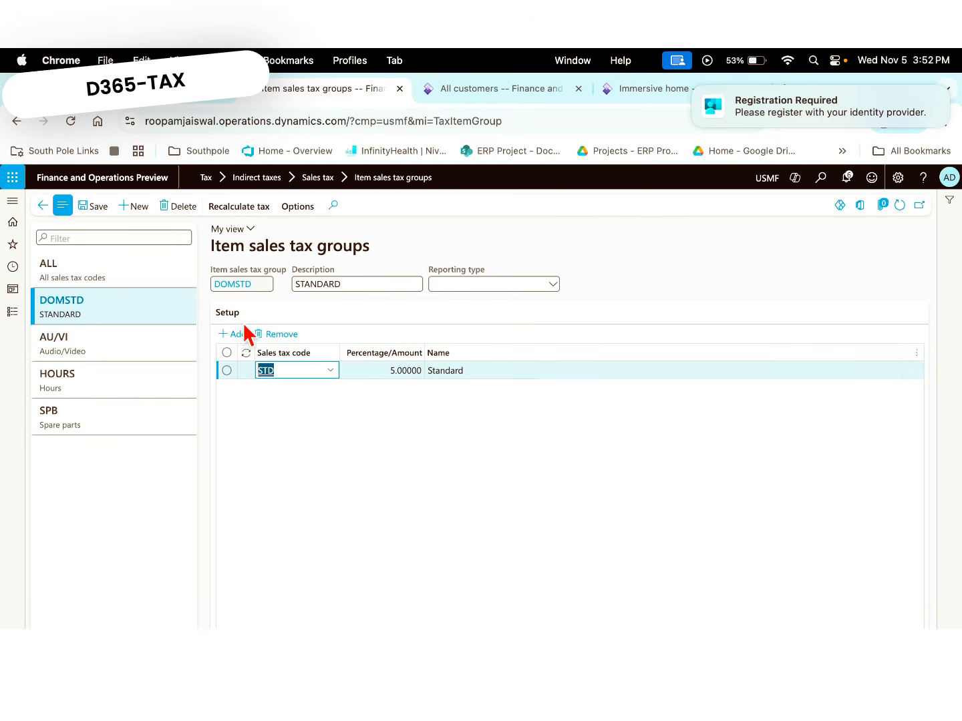
{"action": "left_click", "coordinate": [99, 207]}
- Switch to the customers browser page, go to Released products in Product information management, and open product 1000, Surface Pro 128 GB
{"action": "left_click", "coordinate": [695, 89]}
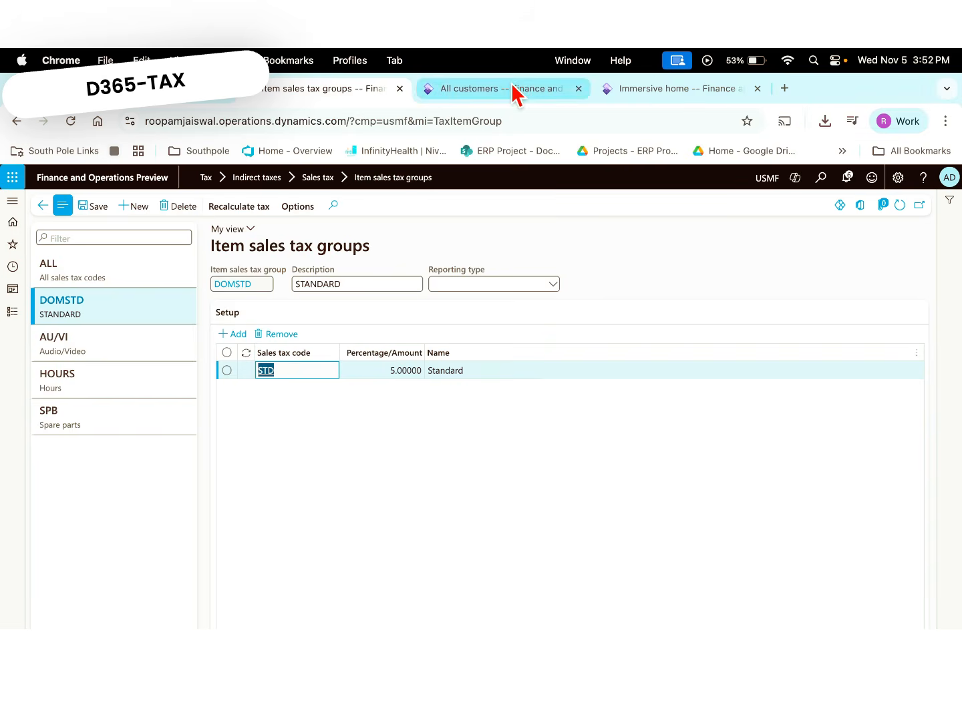
{"action": "left_click", "coordinate": [515, 92]}
{"action": "left_click", "coordinate": [13, 313]}
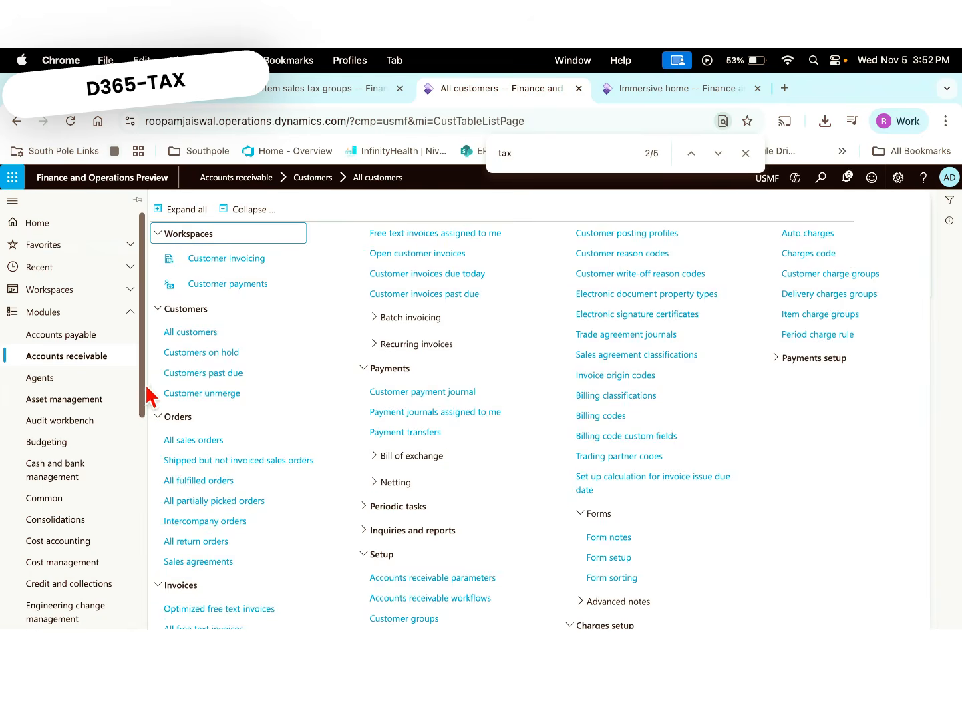
{"action": "scroll", "coordinate": [146, 401], "scroll_direction": "down", "scroll_amount": 10}
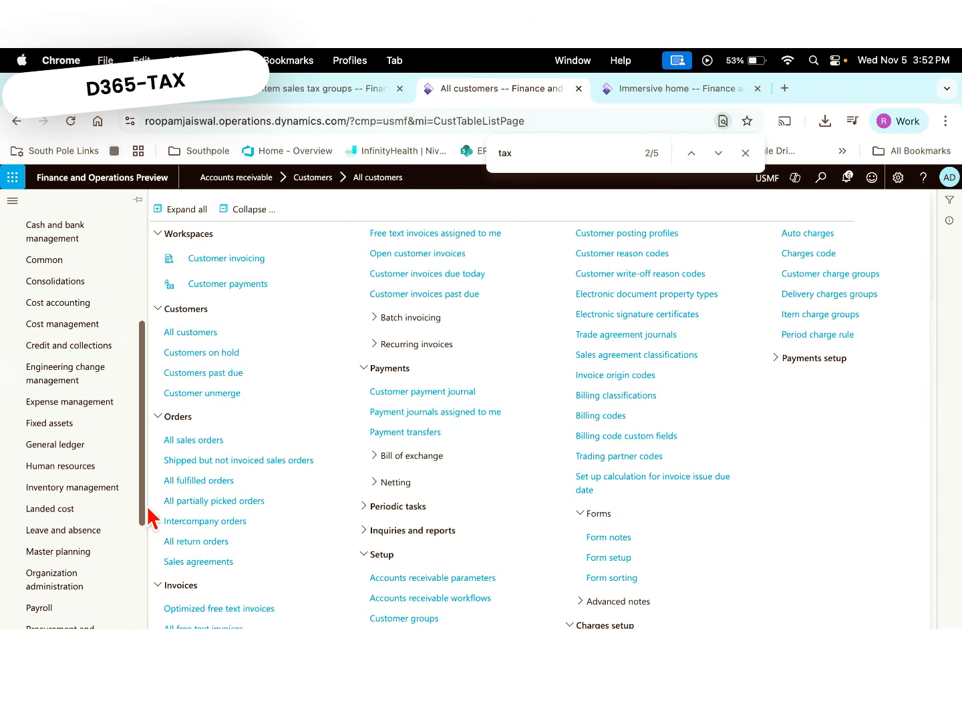
{"action": "scroll", "coordinate": [152, 553], "scroll_direction": "down", "scroll_amount": 2}
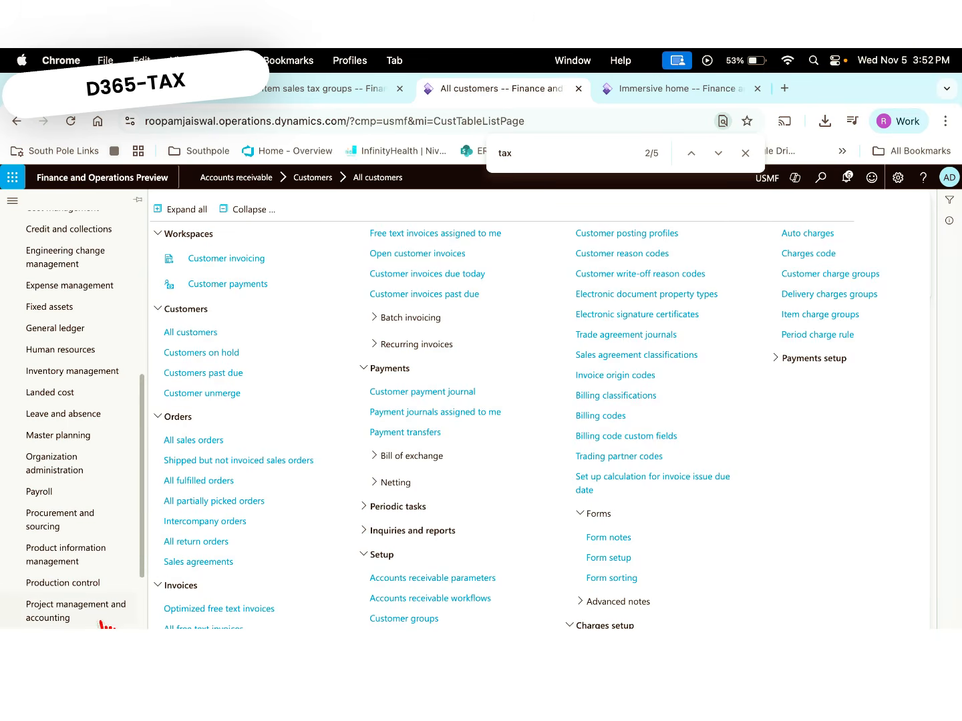
{"action": "left_click", "coordinate": [80, 558]}
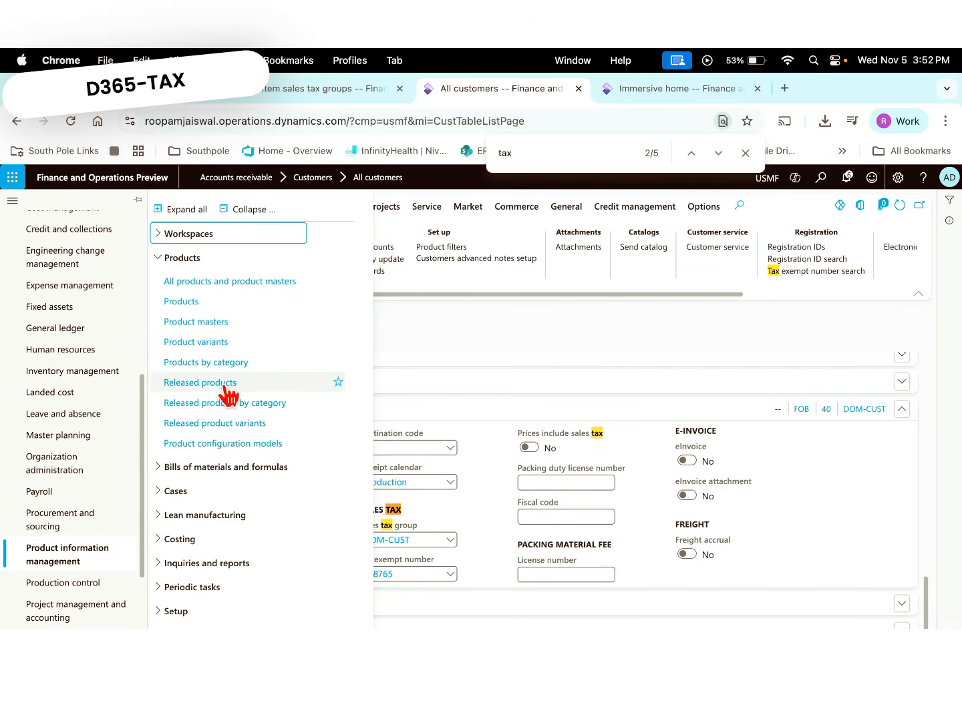
{"action": "left_click", "coordinate": [201, 383]}
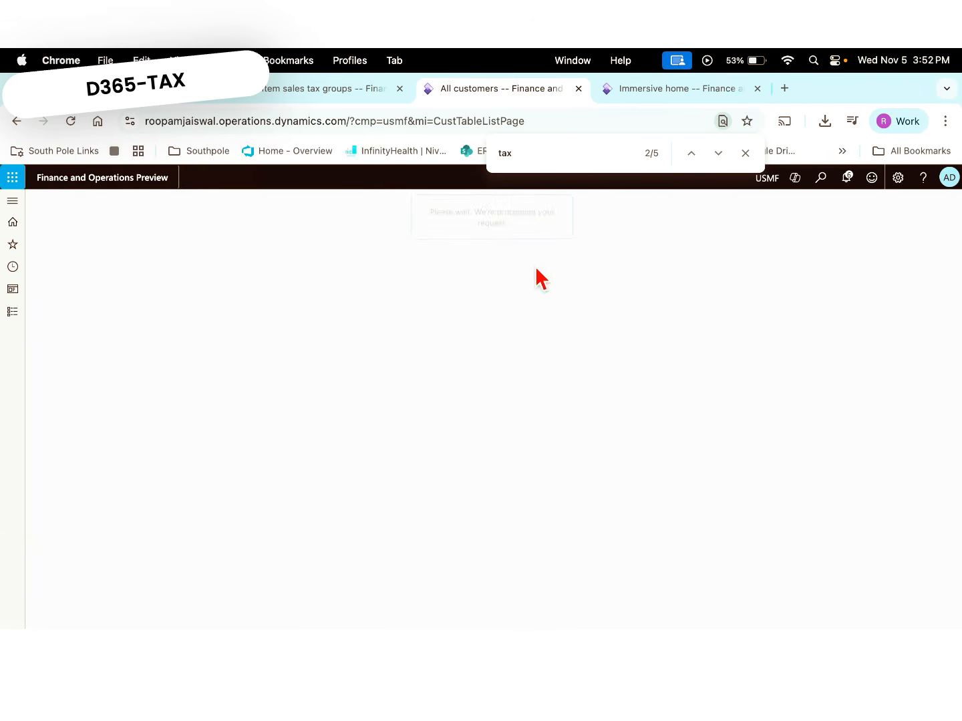
{"action": "left_click", "coordinate": [745, 153]}
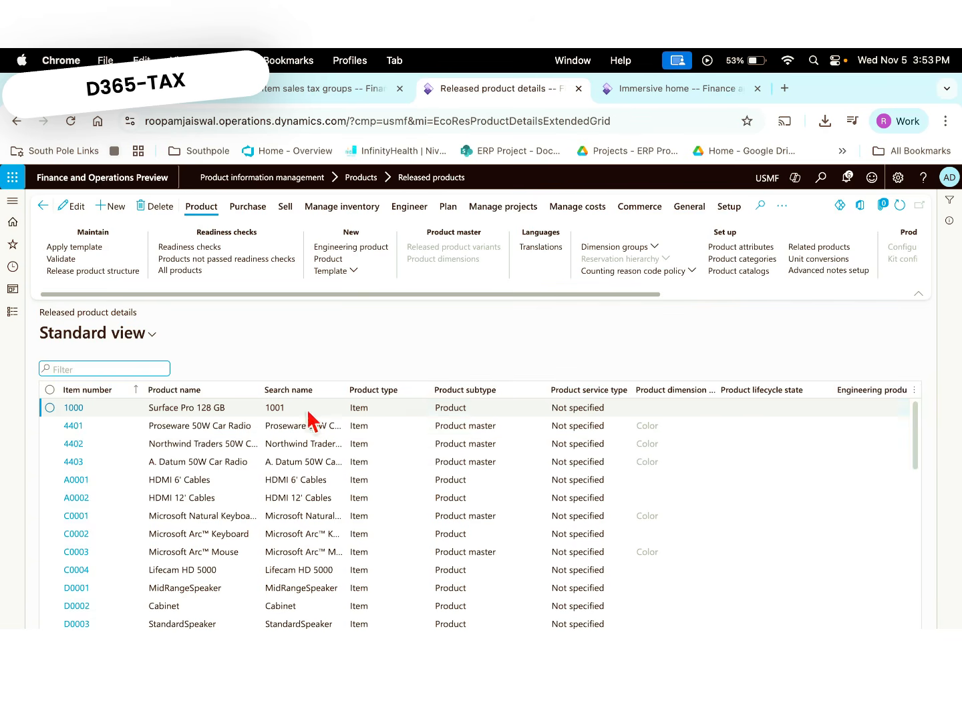
{"action": "left_click", "coordinate": [73, 408]}
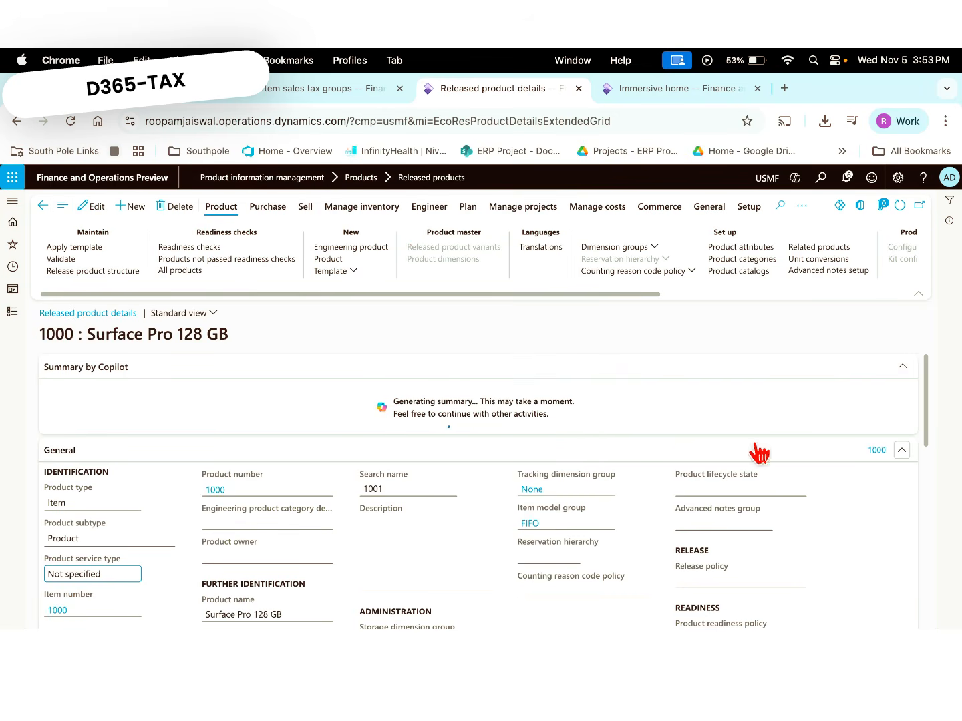
- Set the item sales tax group in the product's Sell details to DOMSTD and save the product
{"action": "left_click_drag", "start_coordinate": [932, 418], "coordinate": [937, 508]}
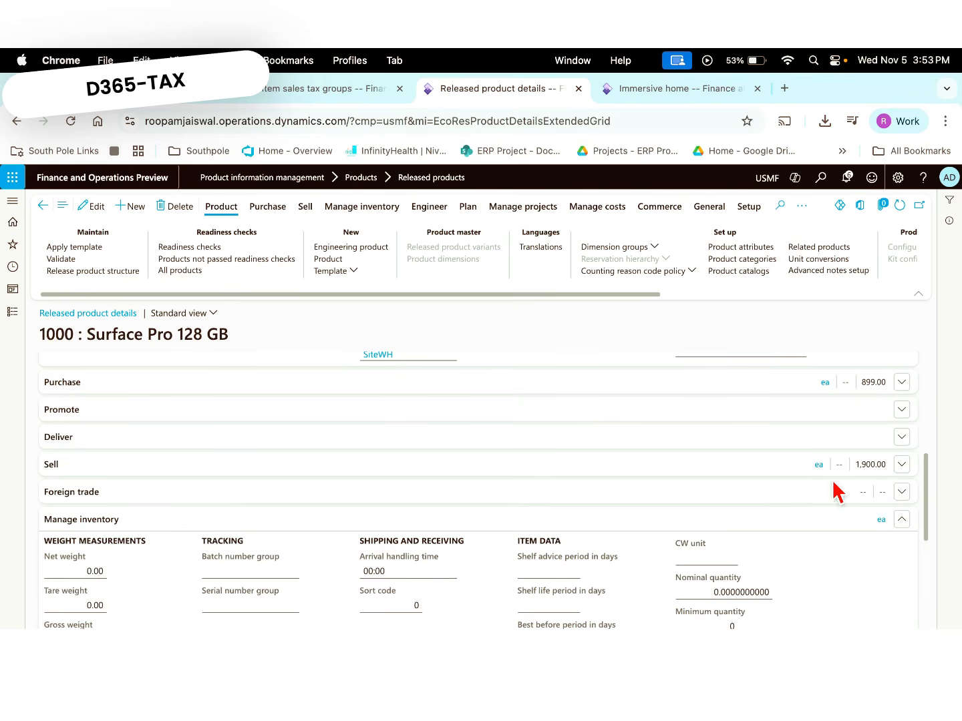
{"action": "left_click", "coordinate": [901, 467]}
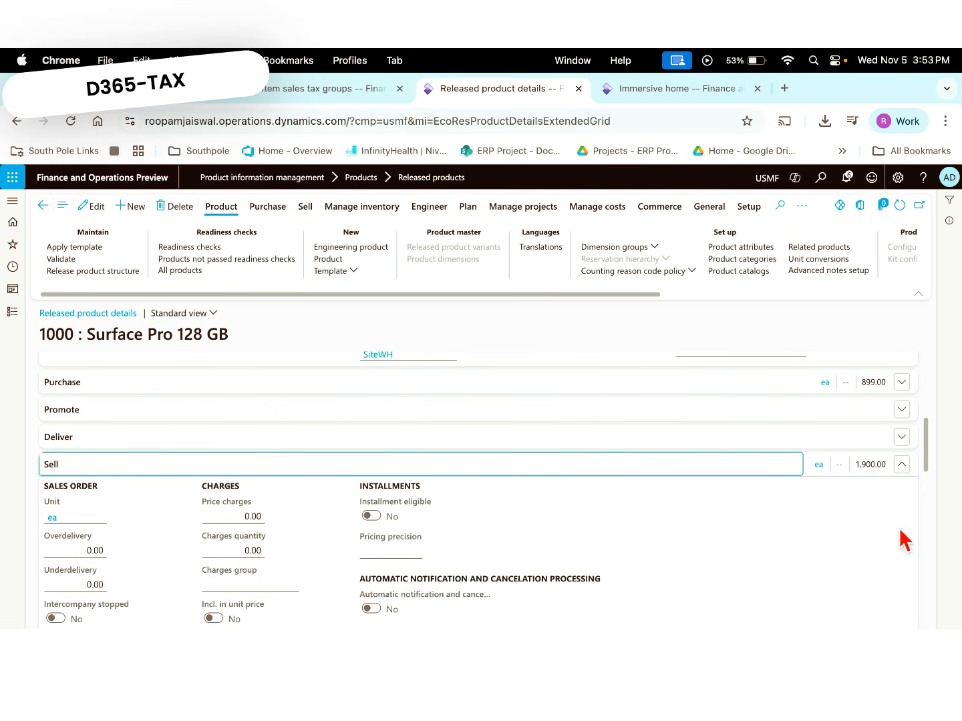
{"action": "key", "text": "super+f"}
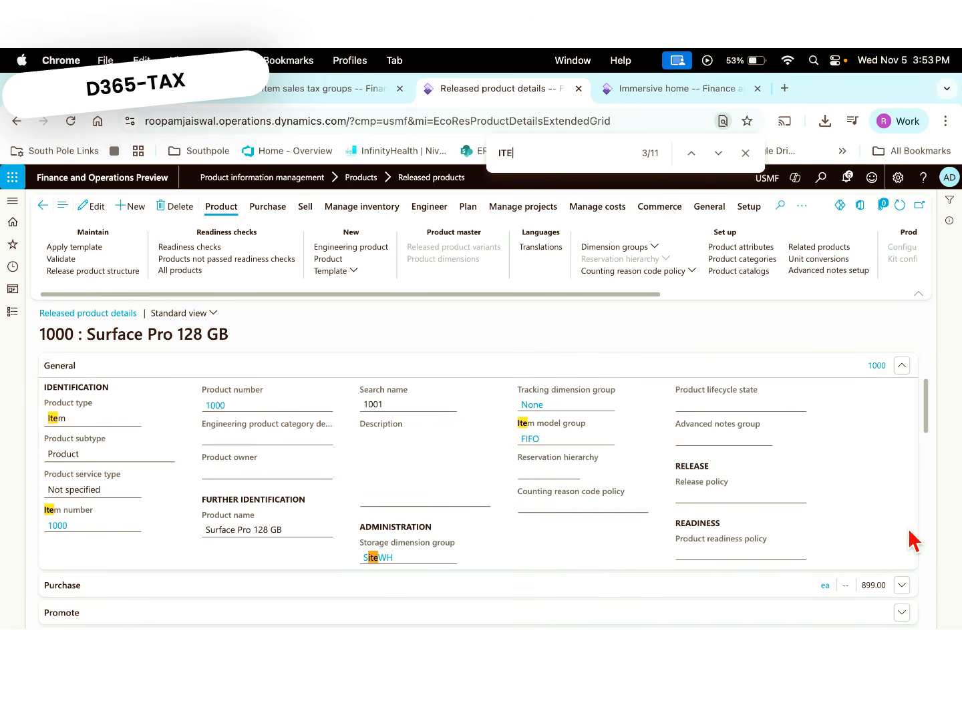
{"action": "key", "text": "Return"}
{"action": "key", "text": "Return"}
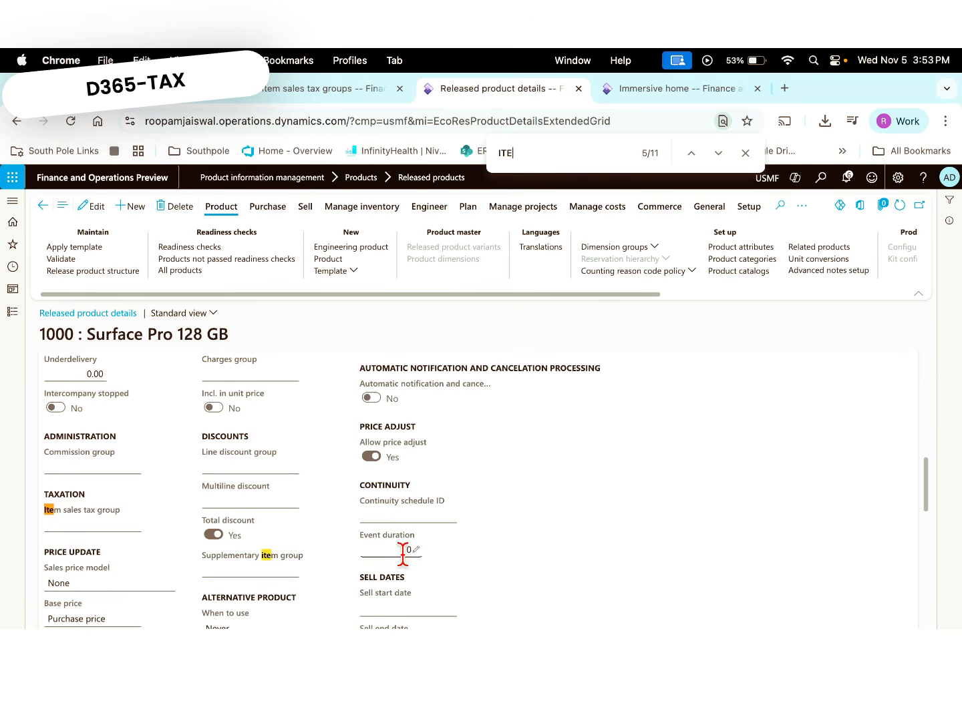
{"action": "left_click", "coordinate": [133, 526]}
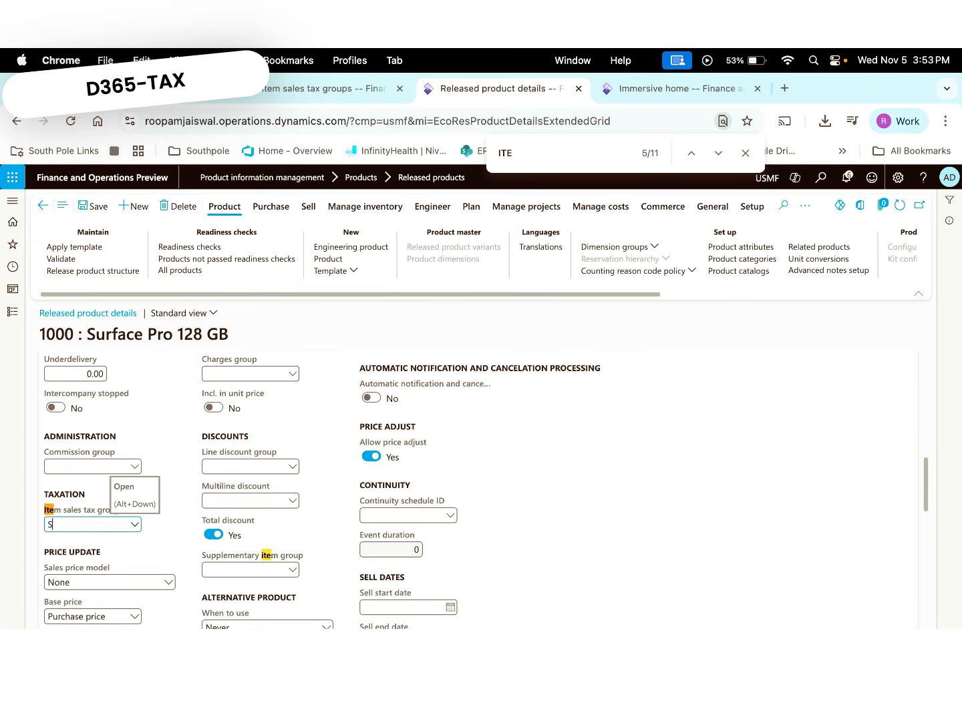
{"action": "left_click", "coordinate": [135, 524]}
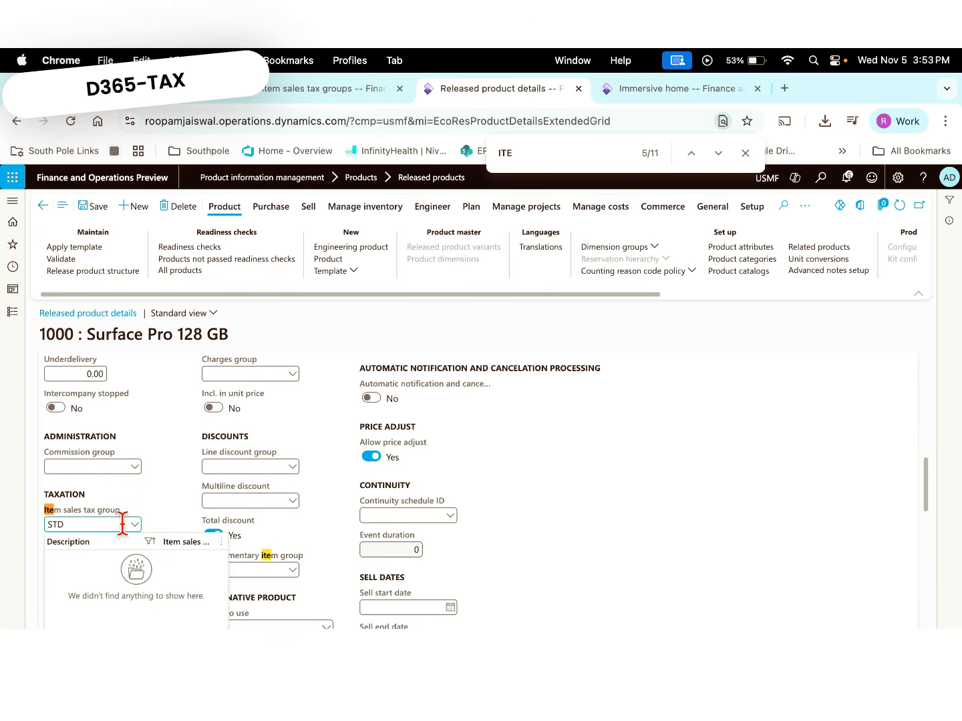
{"action": "type", "text": "D"}
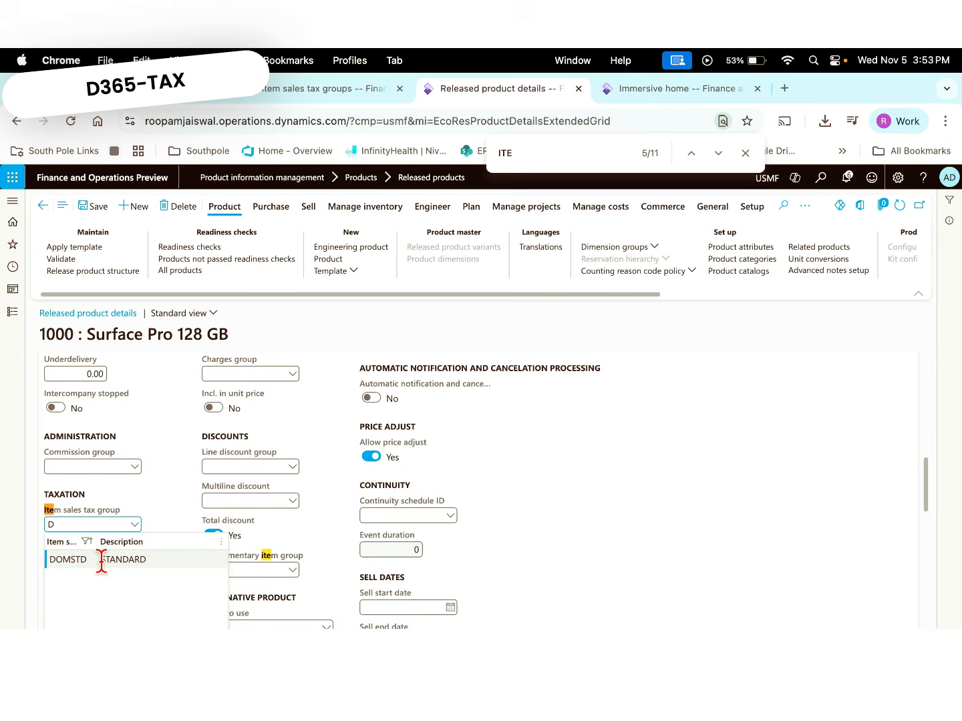
{"action": "left_click", "coordinate": [99, 563]}
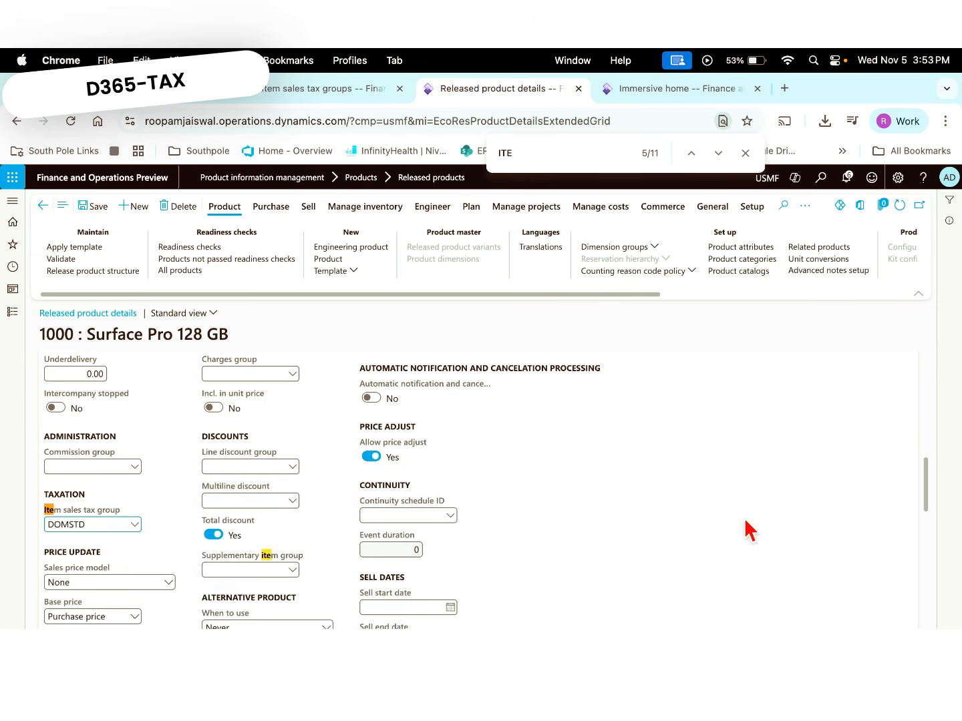
{"action": "scroll", "coordinate": [926, 497], "scroll_direction": "down", "scroll_amount": 1}
{"action": "left_click_drag", "start_coordinate": [926, 498], "coordinate": [917, 458]}
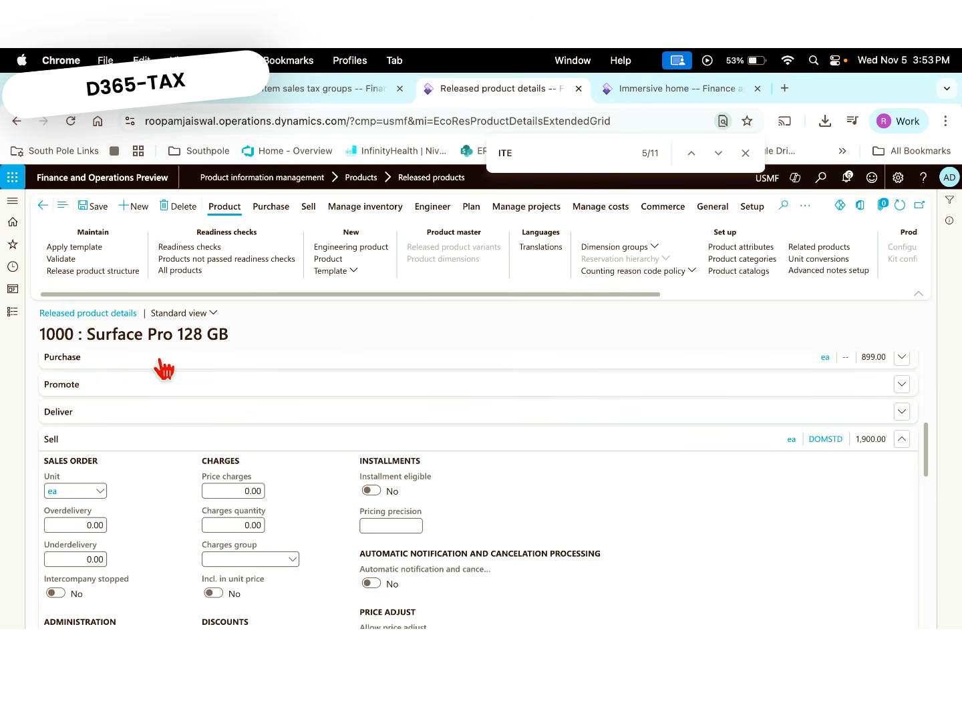
{"action": "left_click", "coordinate": [94, 206]}
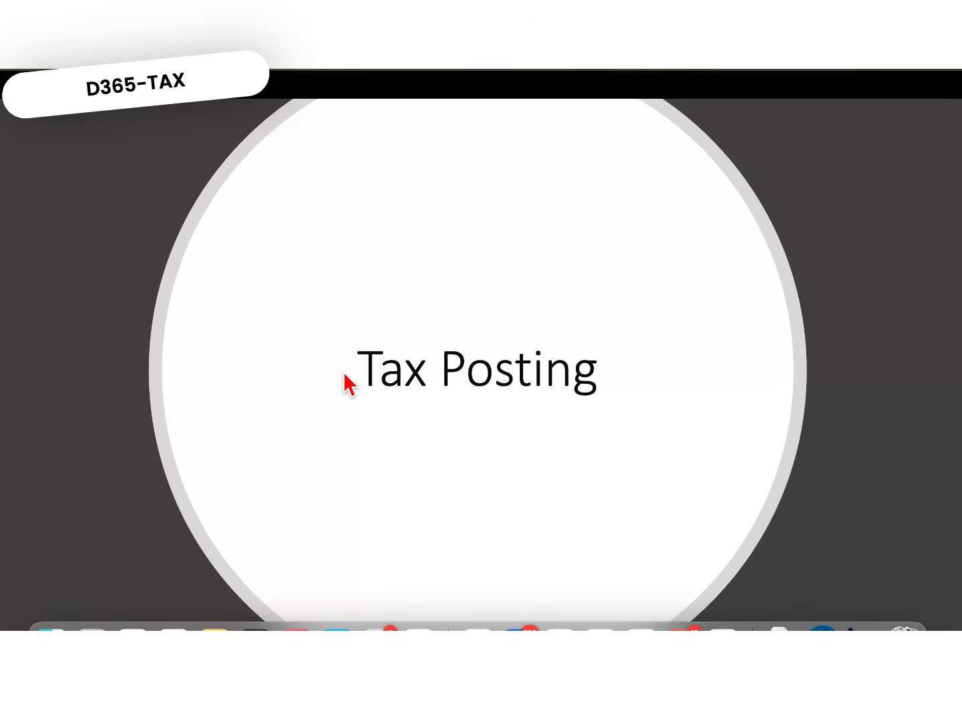
- Switch from the Tax Posting slide to General journals and create a GenJrn journal described as "General Journal TAX TESTING"
{"action": "key", "text": "ctrl+Right"}
{"action": "left_click", "coordinate": [325, 250]}
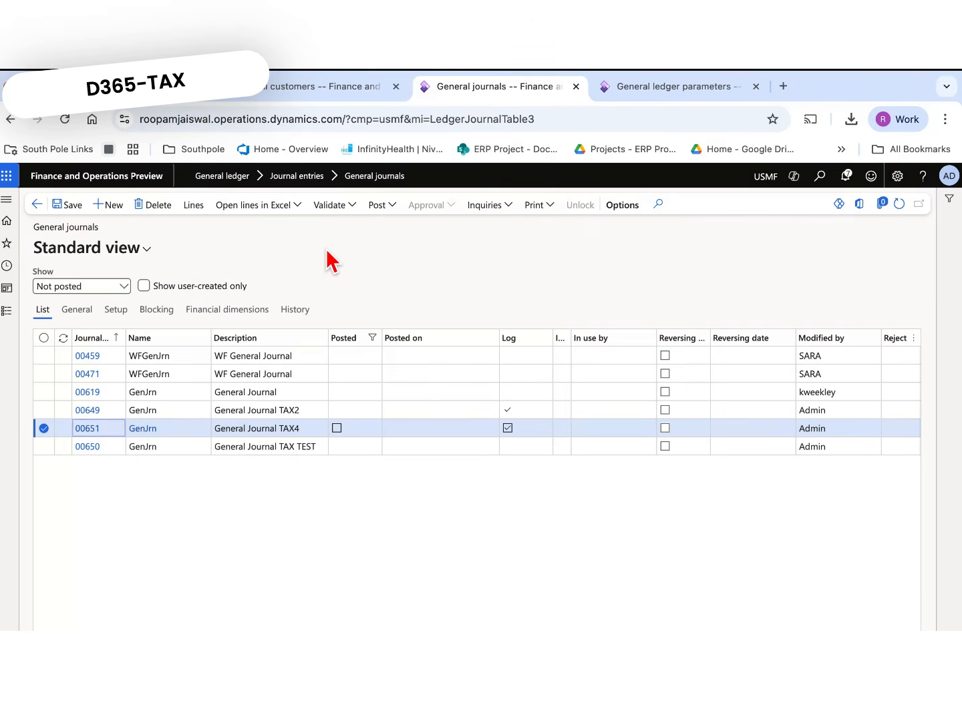
{"action": "left_click", "coordinate": [111, 206]}
{"action": "type", "text": "G"}
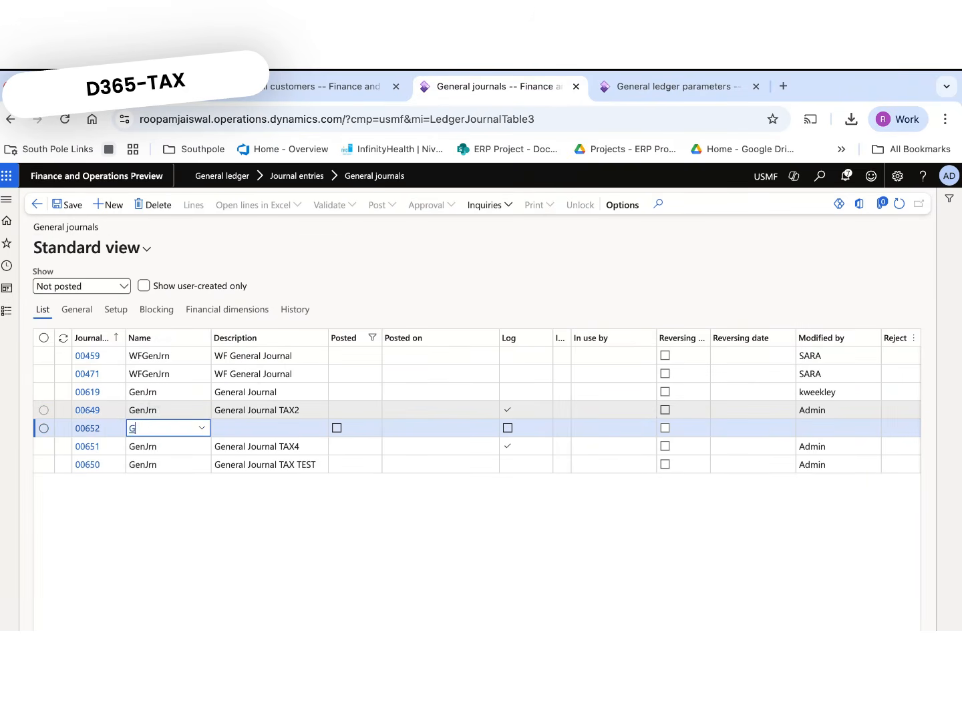
{"action": "type", "text": "enJ"}
{"action": "left_click", "coordinate": [197, 464]}
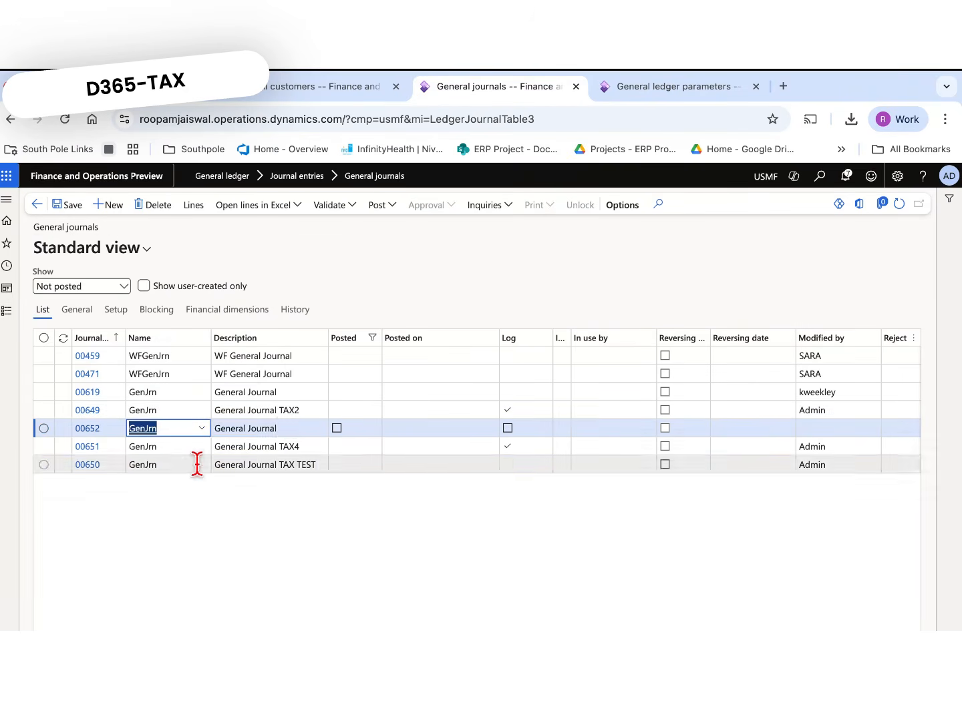
{"action": "left_click", "coordinate": [291, 428]}
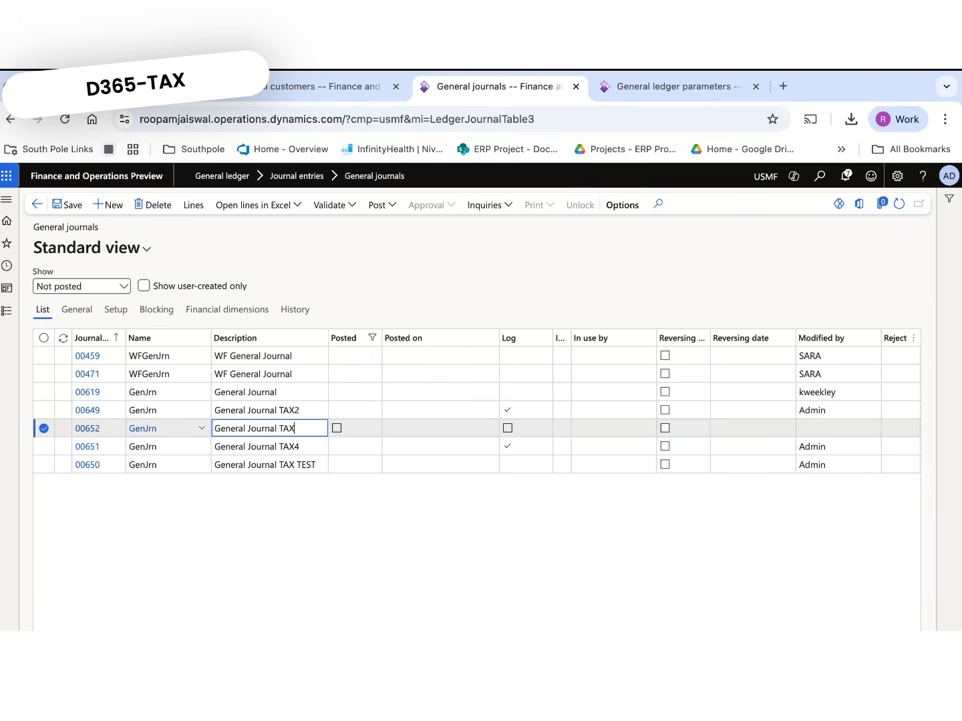
{"action": "type", "text": "TAX TESTING"}
- Open the new journal's lines and set the first line's account type to Customer and its account to Contoso Europe
{"action": "left_click", "coordinate": [195, 207]}
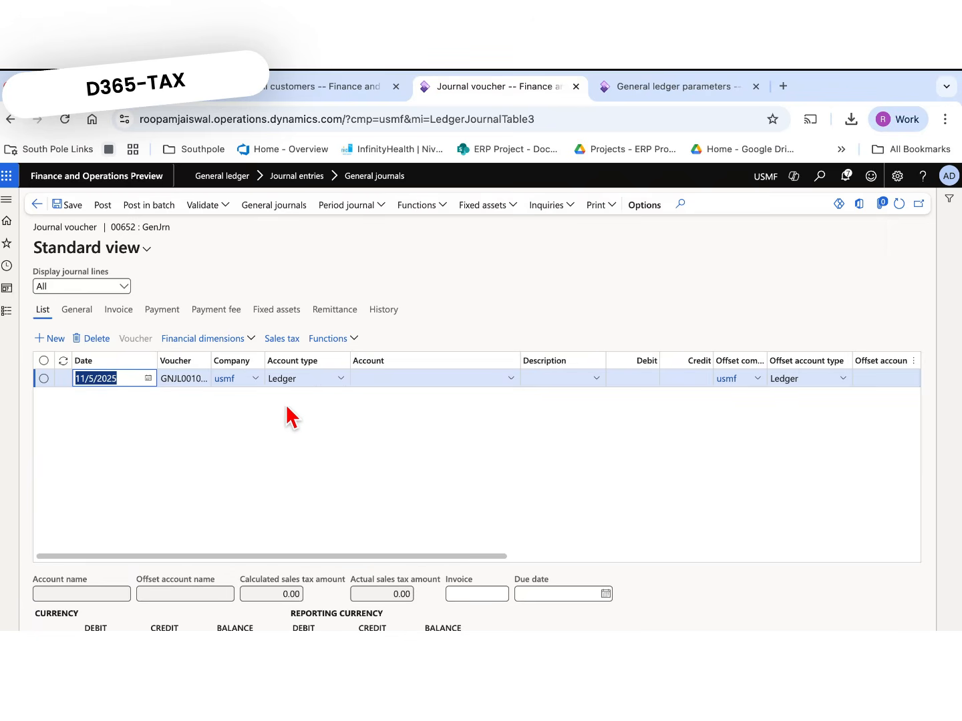
{"action": "left_click", "coordinate": [340, 380]}
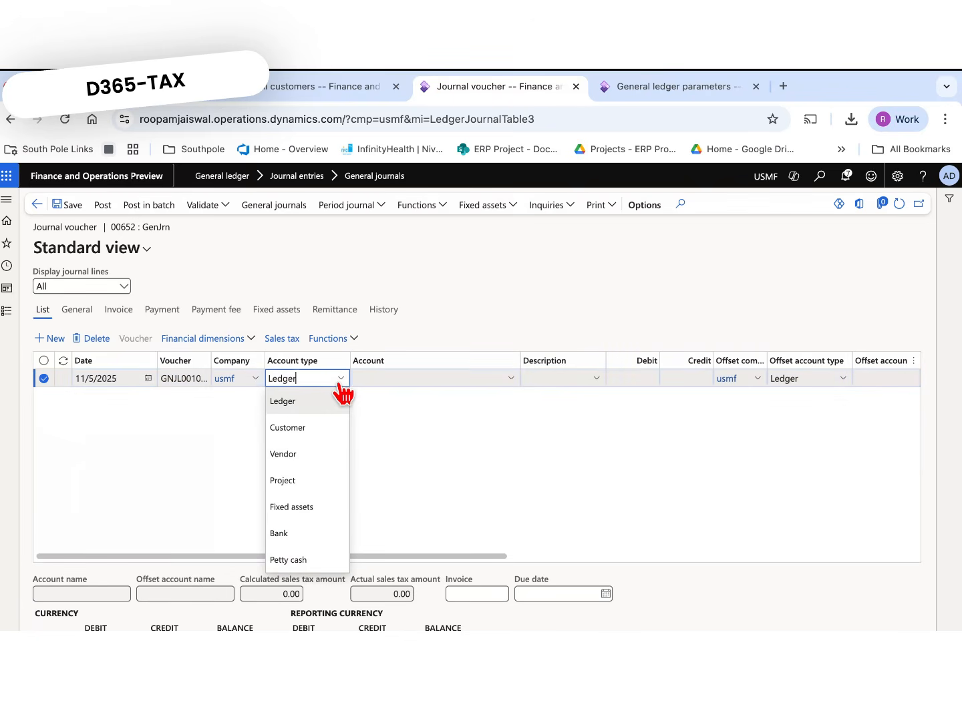
{"action": "left_click", "coordinate": [307, 431]}
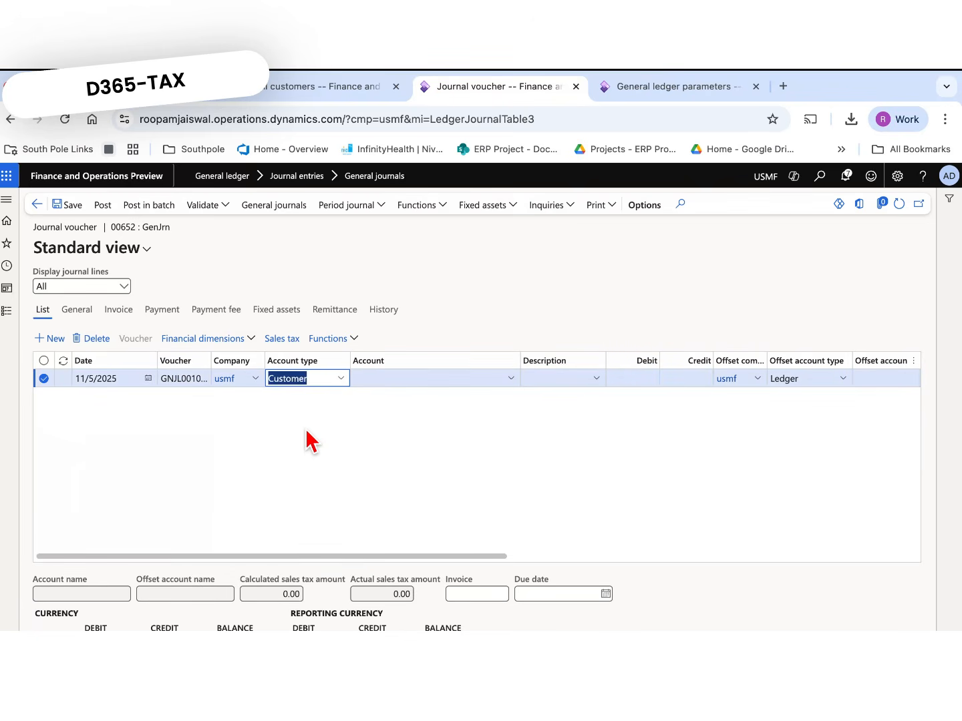
{"action": "left_click", "coordinate": [319, 98]}
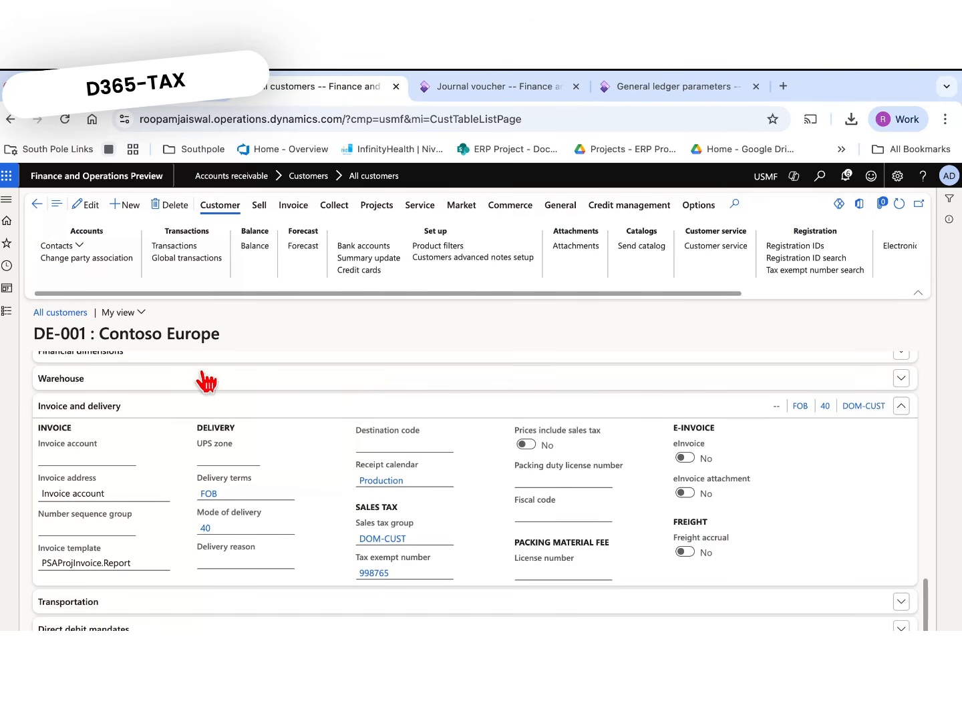
{"action": "left_click", "coordinate": [456, 90]}
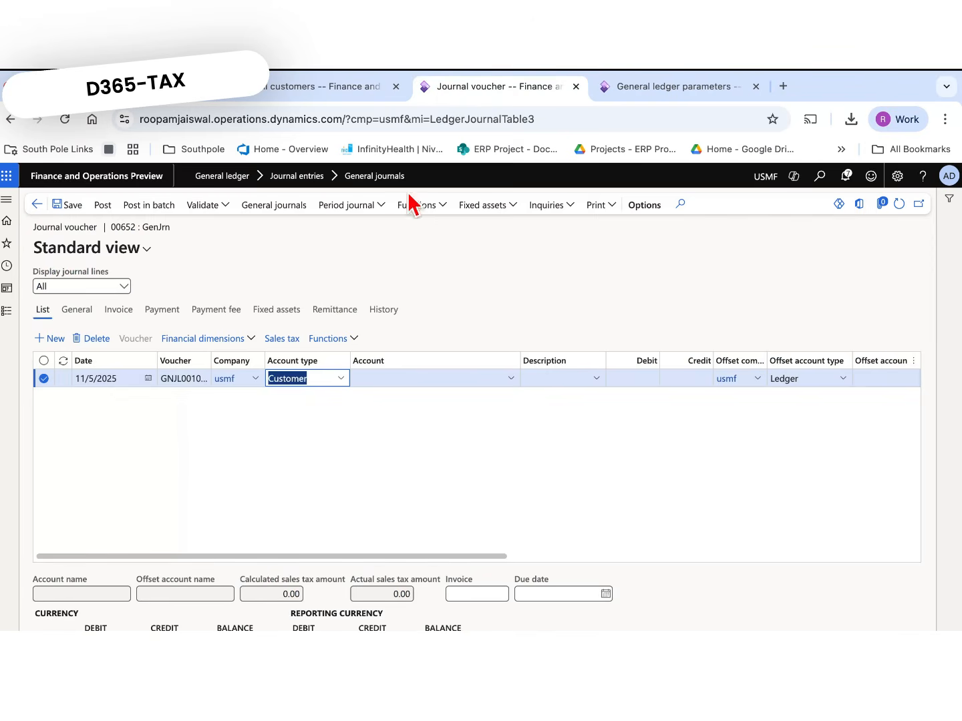
{"action": "left_click", "coordinate": [389, 379]}
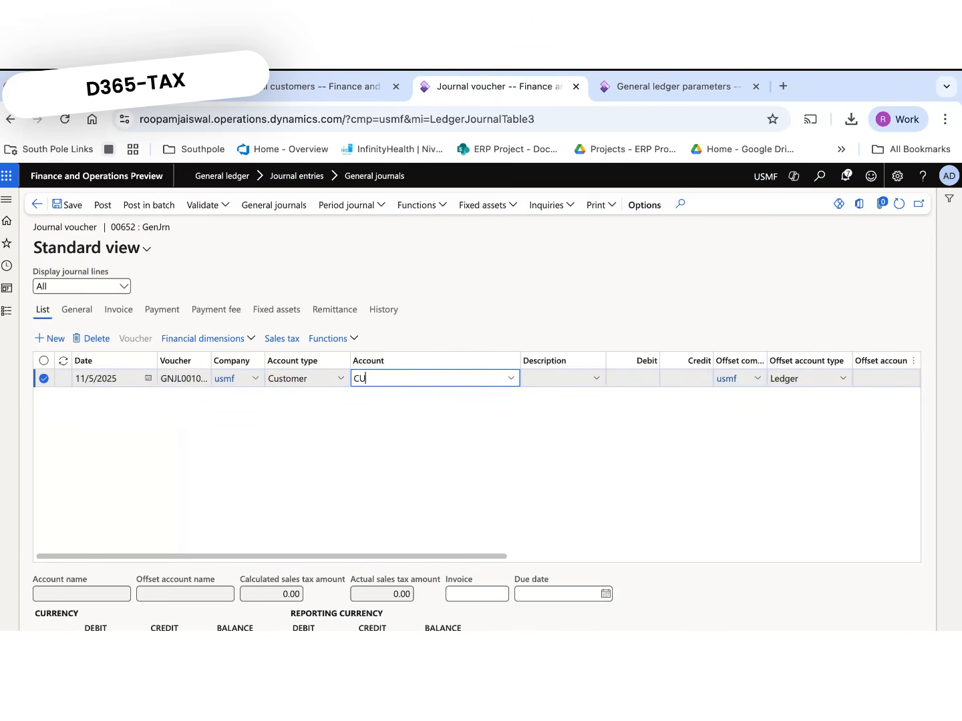
{"action": "type", "text": "CU"}
{"action": "key", "text": "BackSpace"}
{"action": "key", "text": "BackSpace"}
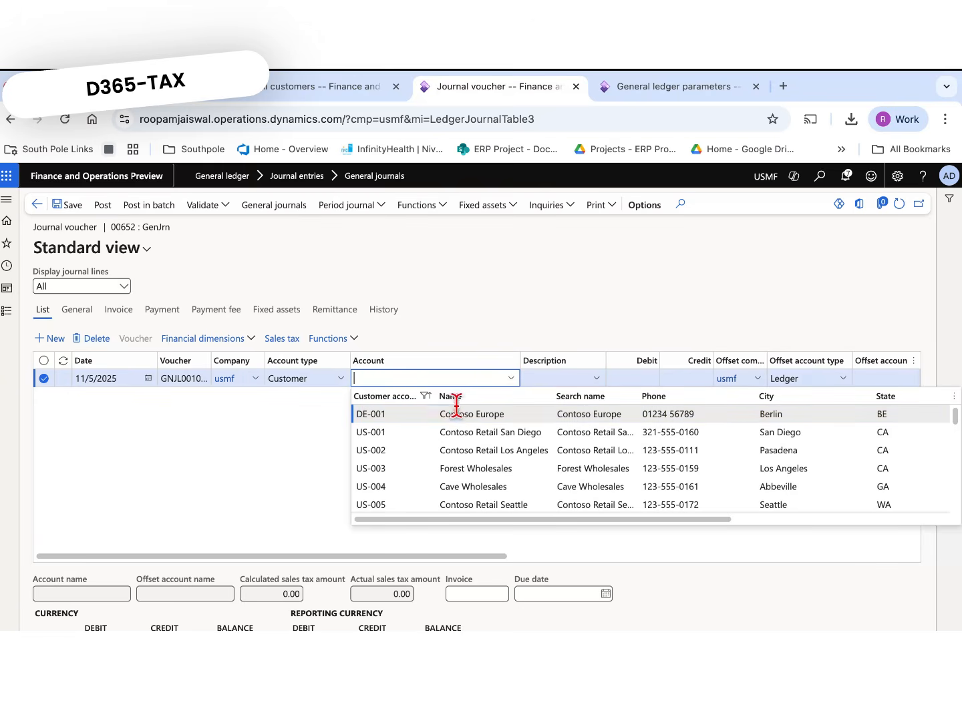
{"action": "left_click", "coordinate": [450, 413]}
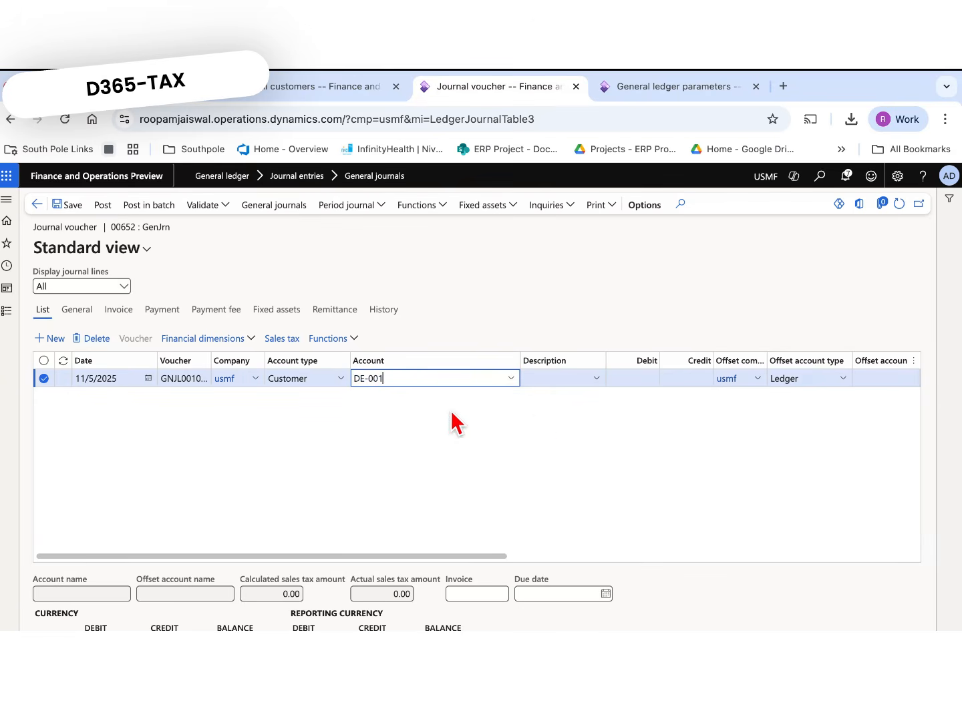
- Enter a debit amount of 222 on the Contoso Europe journal line
{"action": "left_click", "coordinate": [631, 378]}
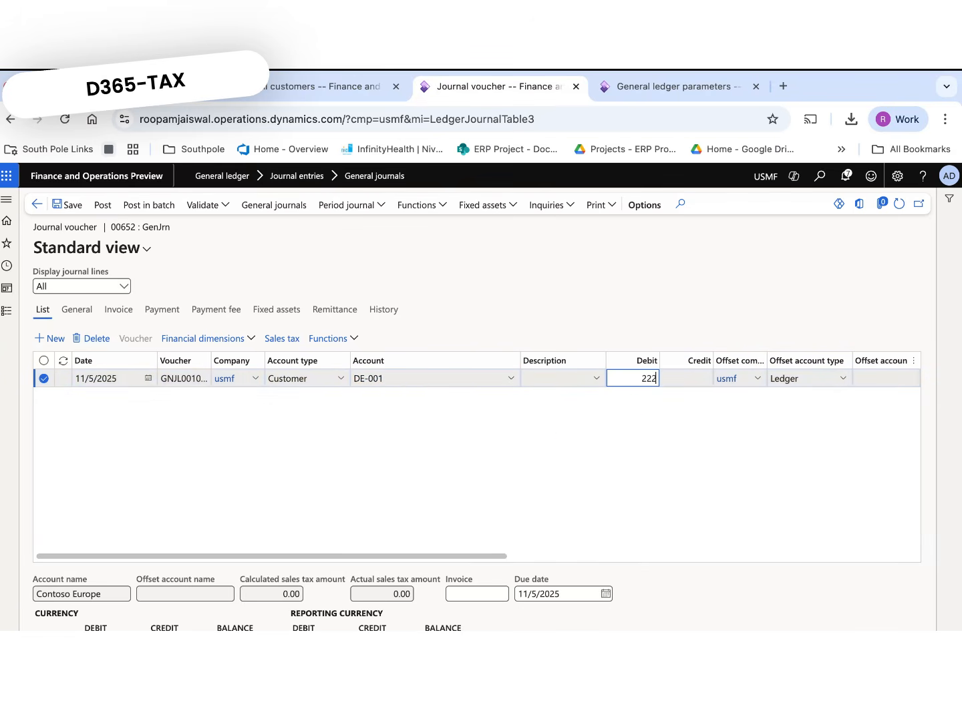
{"action": "type", "text": "222"}
{"action": "key", "text": "Tab"}
{"action": "key", "text": "Tab"}
{"action": "key", "text": "Tab"}
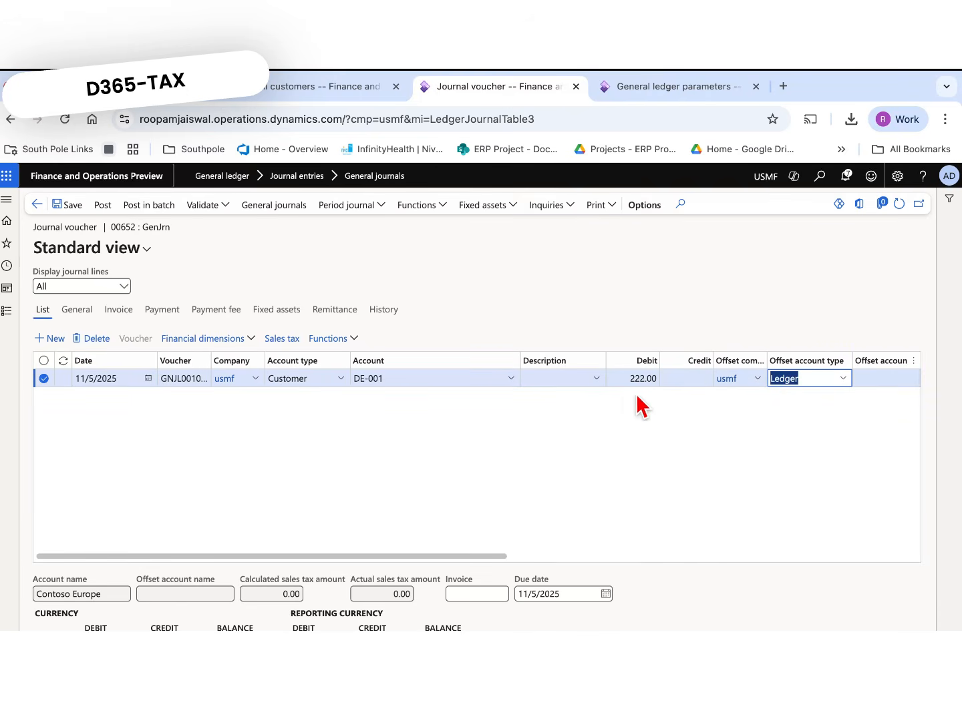
- Set the journal line's offset account type to Ledger and its offset account to main account 999000 with business unit 001
{"action": "left_click", "coordinate": [840, 379]}
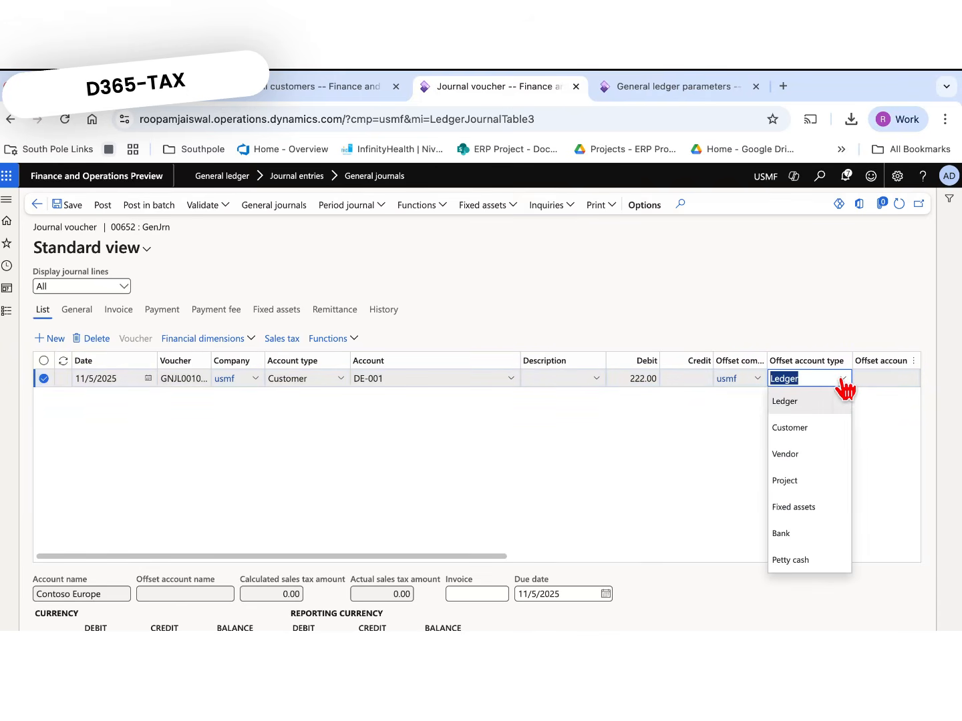
{"action": "left_click", "coordinate": [841, 401]}
{"action": "left_click", "coordinate": [876, 378]}
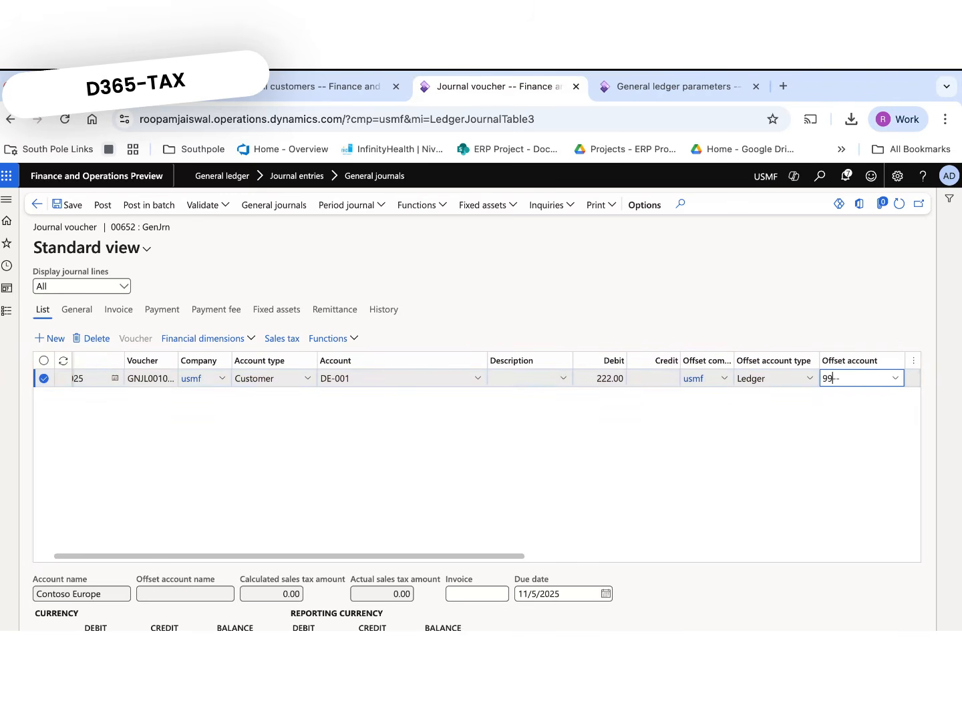
{"action": "left_click", "coordinate": [895, 379]}
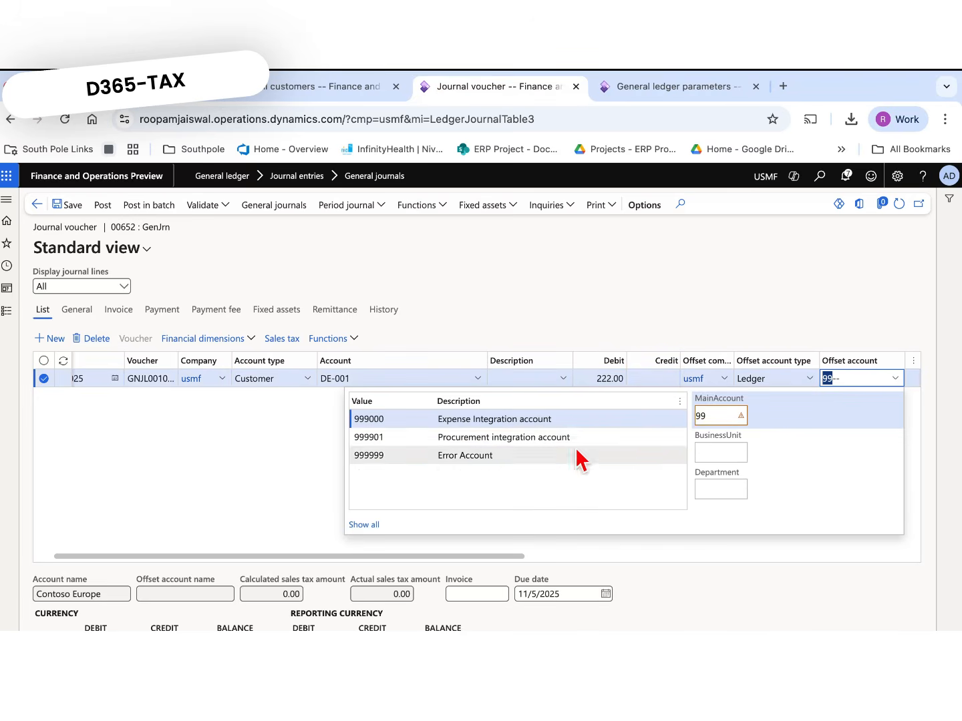
{"action": "left_click", "coordinate": [576, 418]}
{"action": "left_click", "coordinate": [576, 418]}
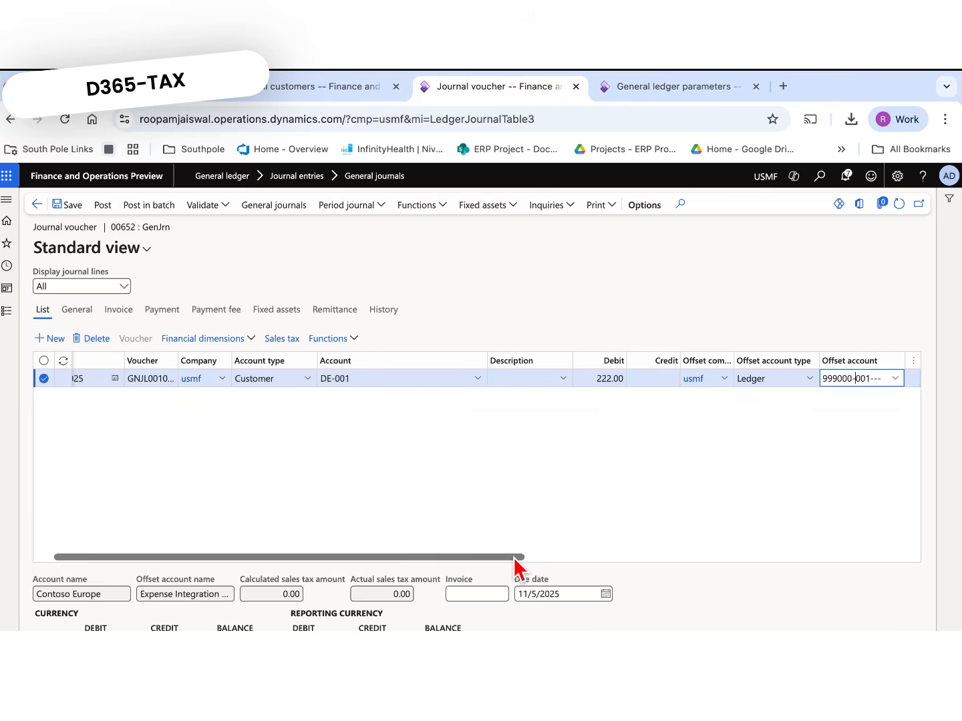
- Compare the journal line's sales tax group with the sales tax group on the Contoso Europe customer record
{"action": "left_click_drag", "start_coordinate": [515, 568], "coordinate": [548, 569]}
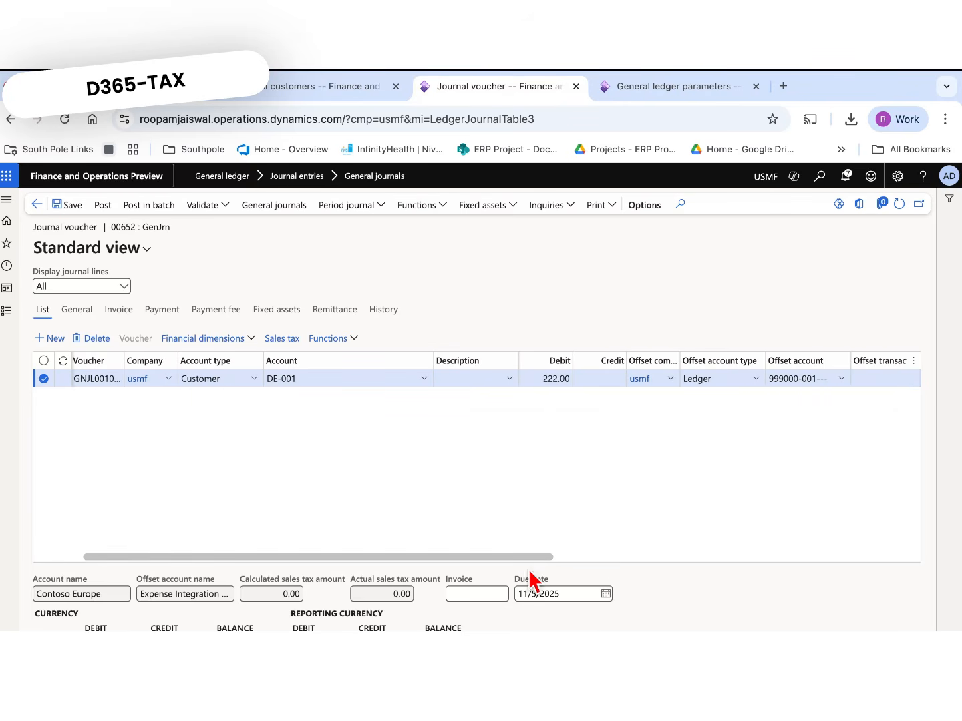
{"action": "left_click_drag", "start_coordinate": [485, 568], "coordinate": [707, 557]}
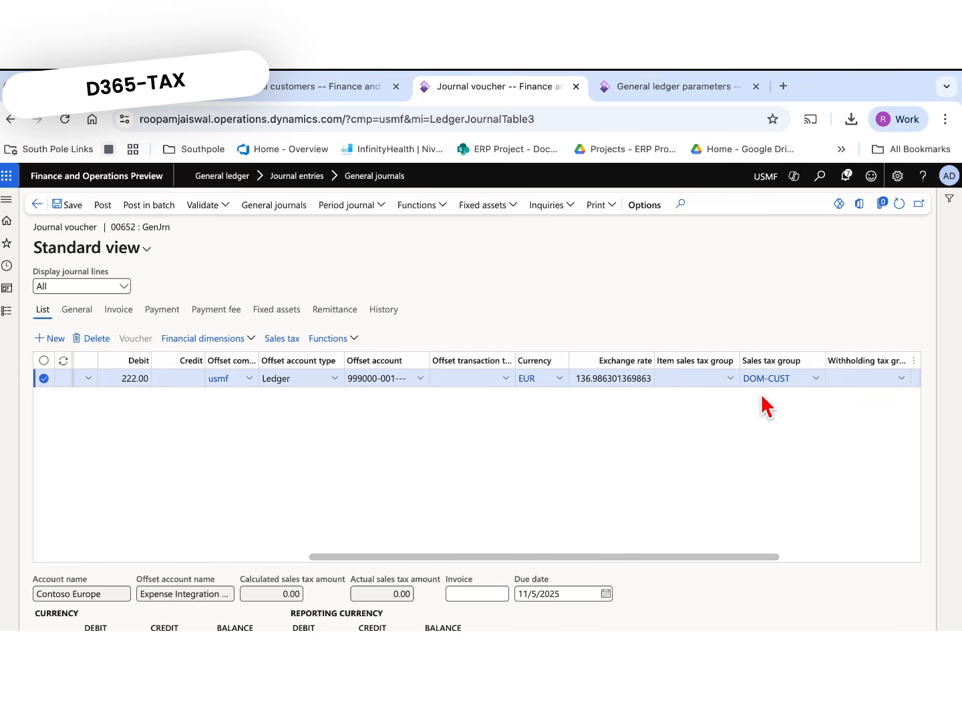
{"action": "left_click", "coordinate": [320, 91]}
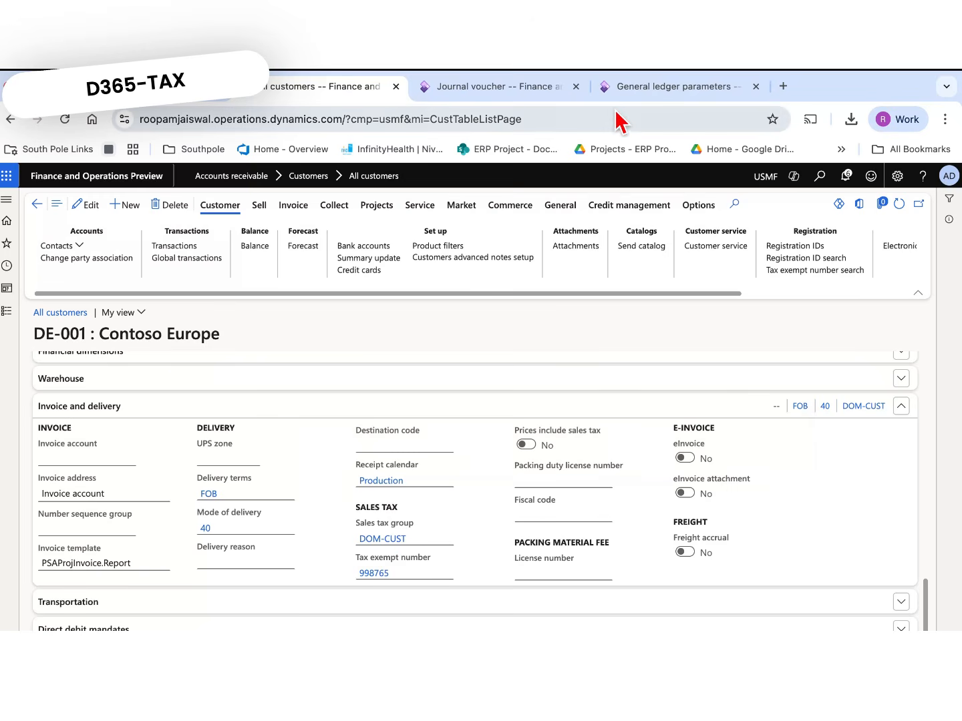
{"action": "left_click", "coordinate": [525, 90]}
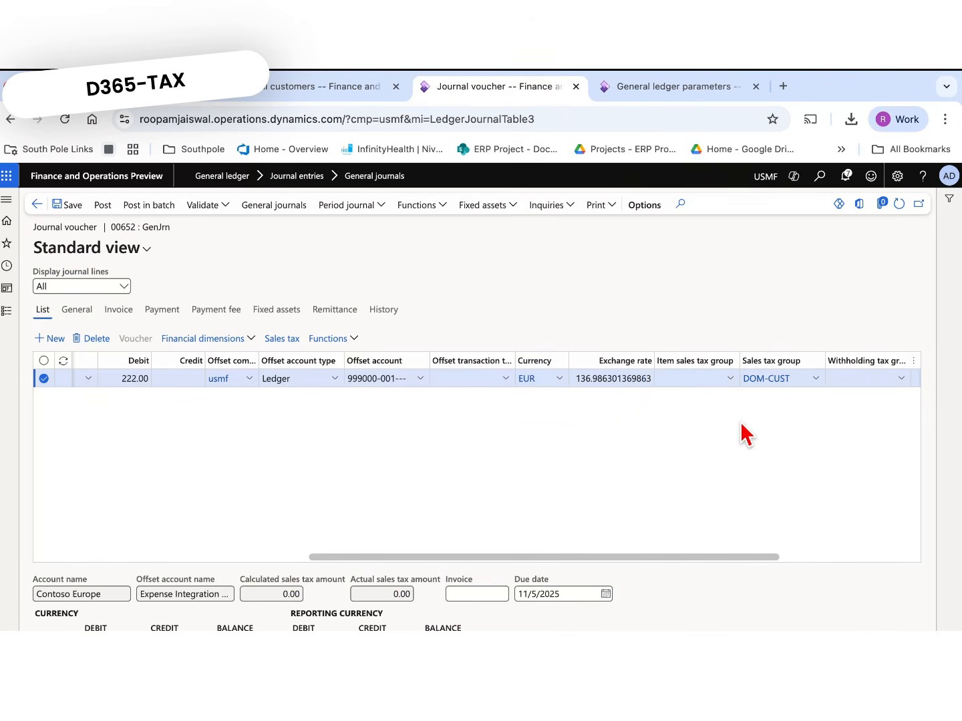
- Set the journal line's item sales tax group to DOMSTD and review the line's sales tax transactions
{"action": "left_click", "coordinate": [731, 379]}
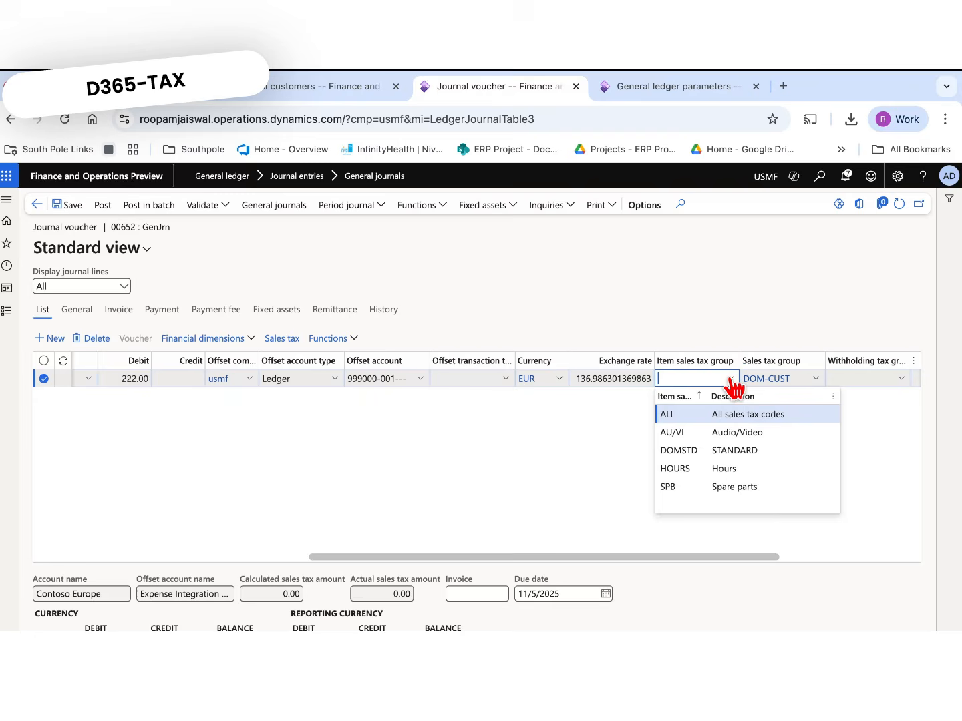
{"action": "left_click", "coordinate": [696, 451]}
{"action": "left_click", "coordinate": [584, 475]}
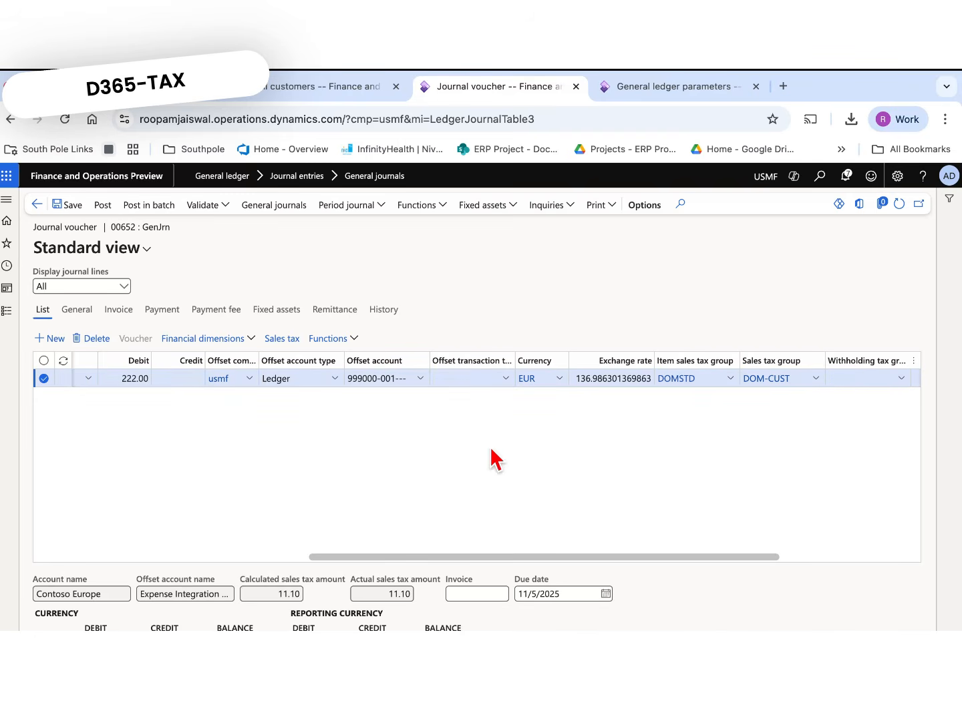
{"action": "left_click", "coordinate": [286, 342]}
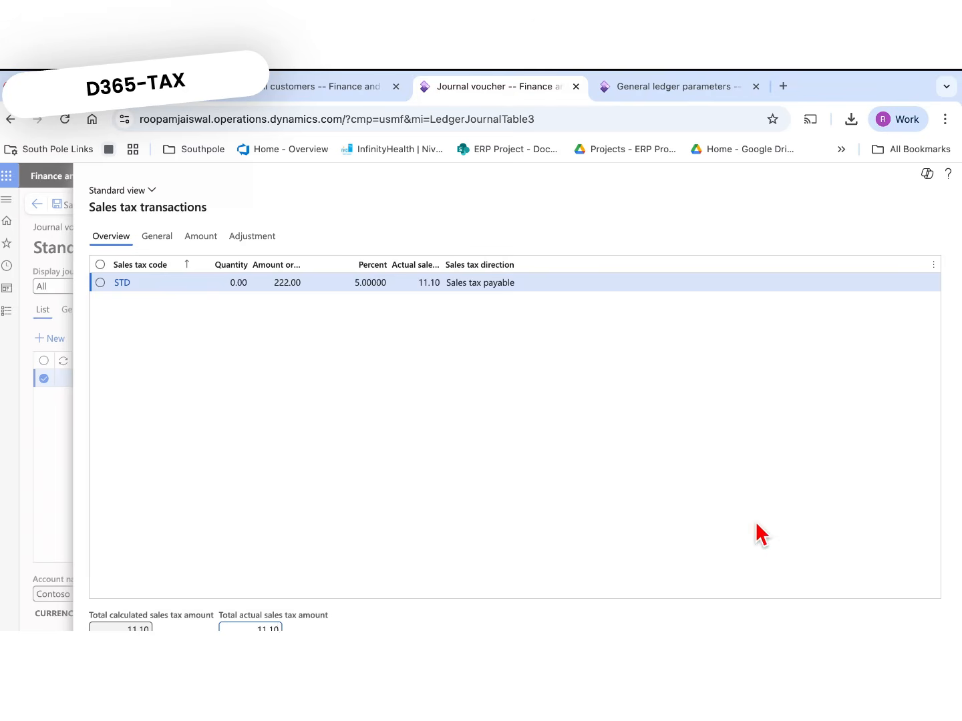
{"action": "left_click", "coordinate": [914, 645]}
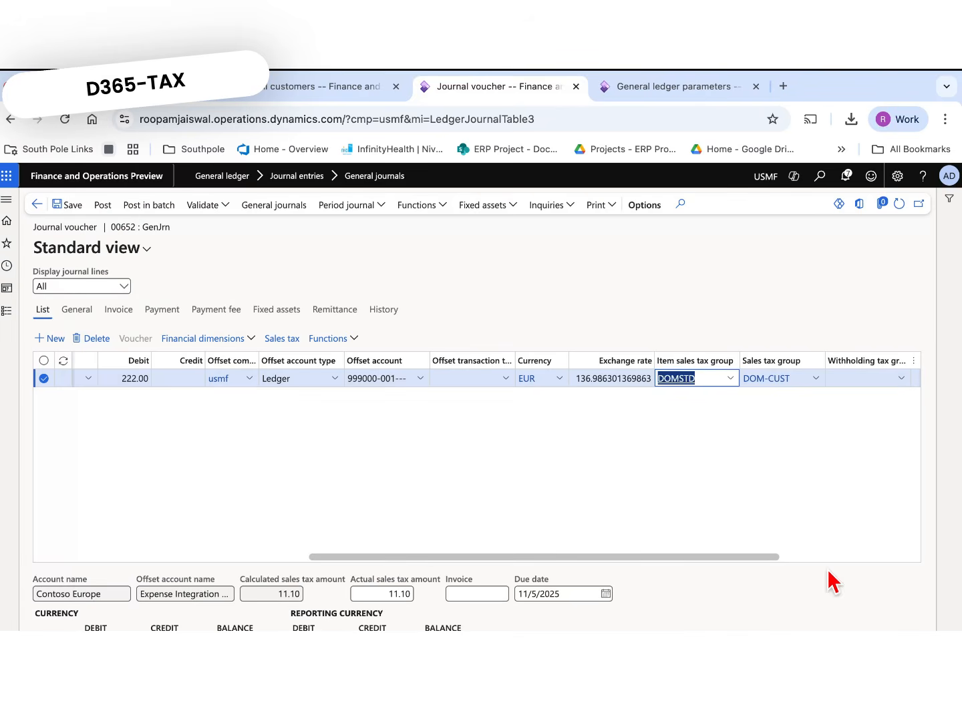
{"action": "left_click", "coordinate": [721, 504]}
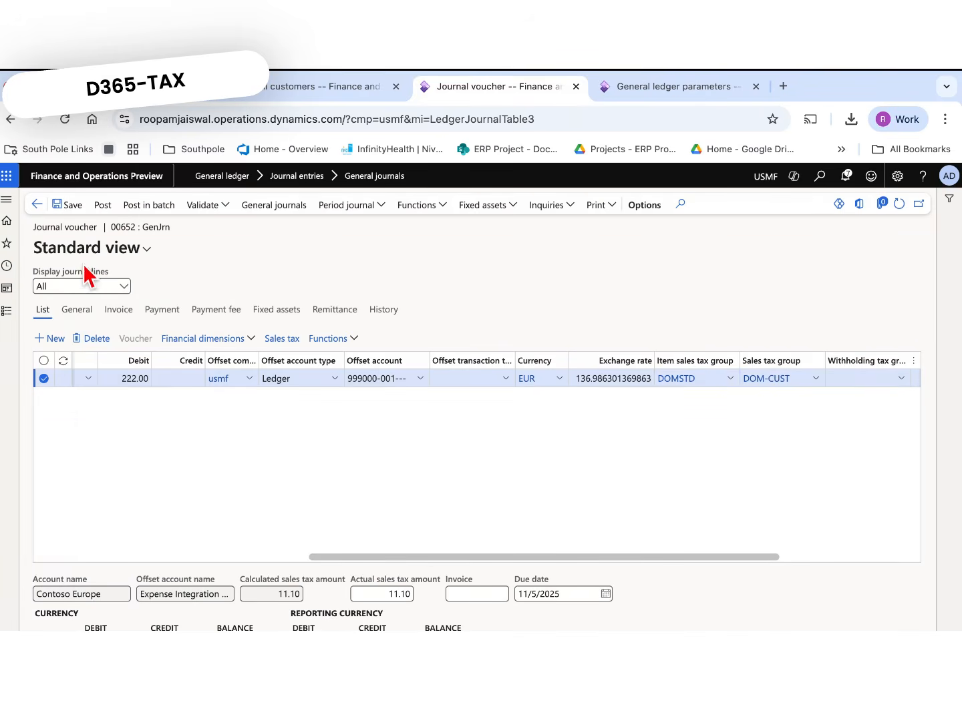
- Reopen the TAX TESTING journal's lines and change the line's account type to Ledger with main account 999000
{"action": "left_click", "coordinate": [38, 205]}
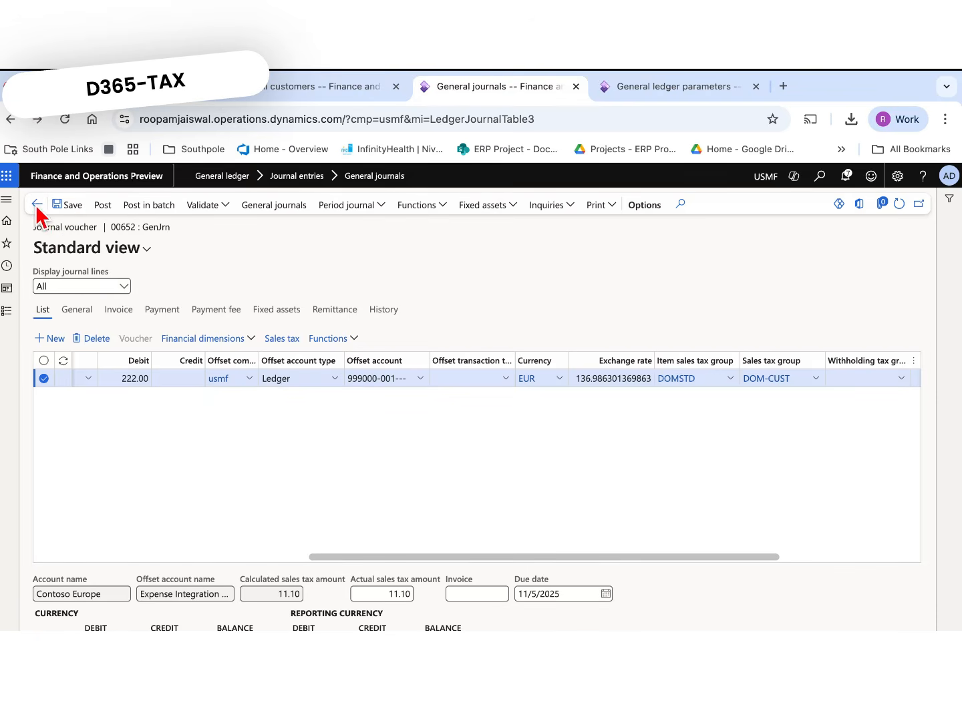
{"action": "left_click", "coordinate": [205, 562]}
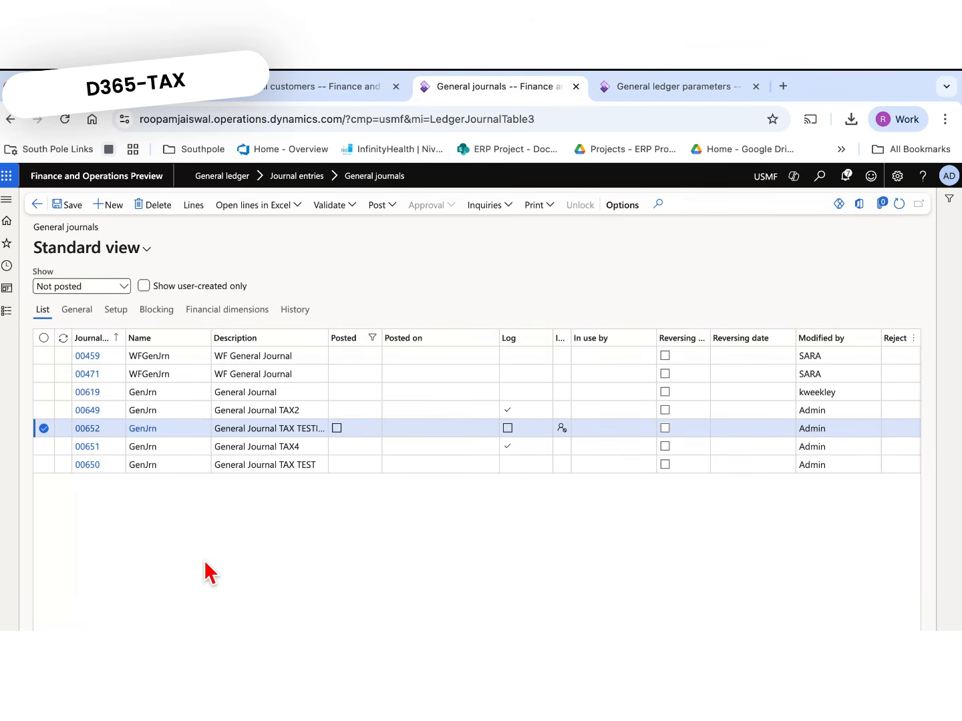
{"action": "left_click", "coordinate": [193, 206]}
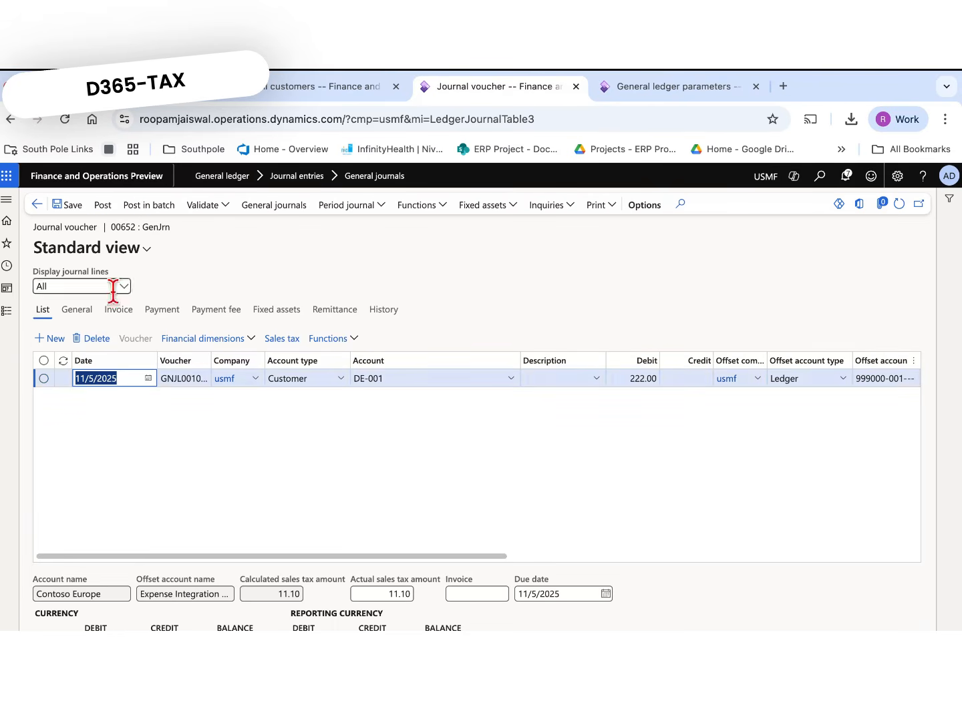
{"action": "left_click", "coordinate": [337, 382]}
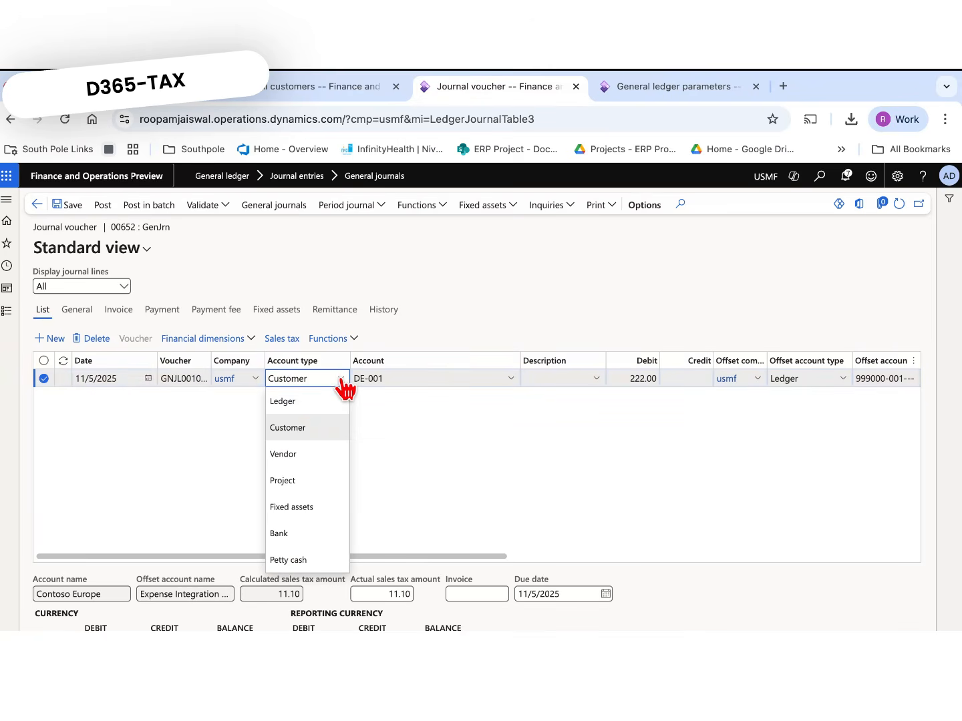
{"action": "left_click", "coordinate": [310, 403]}
{"action": "left_click", "coordinate": [382, 378]}
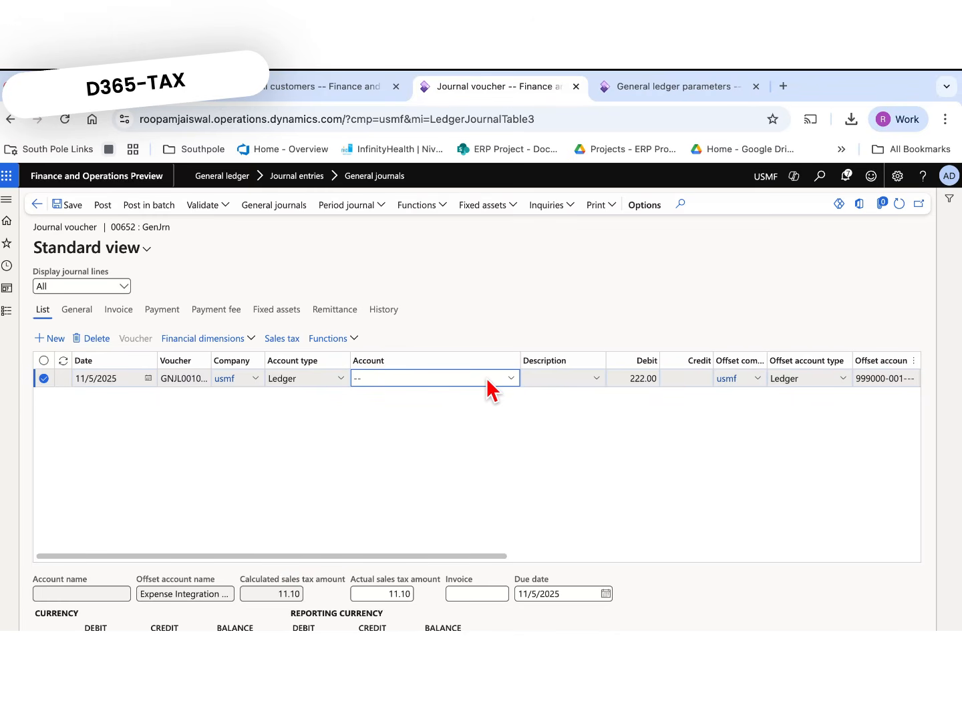
{"action": "type", "text": "999"}
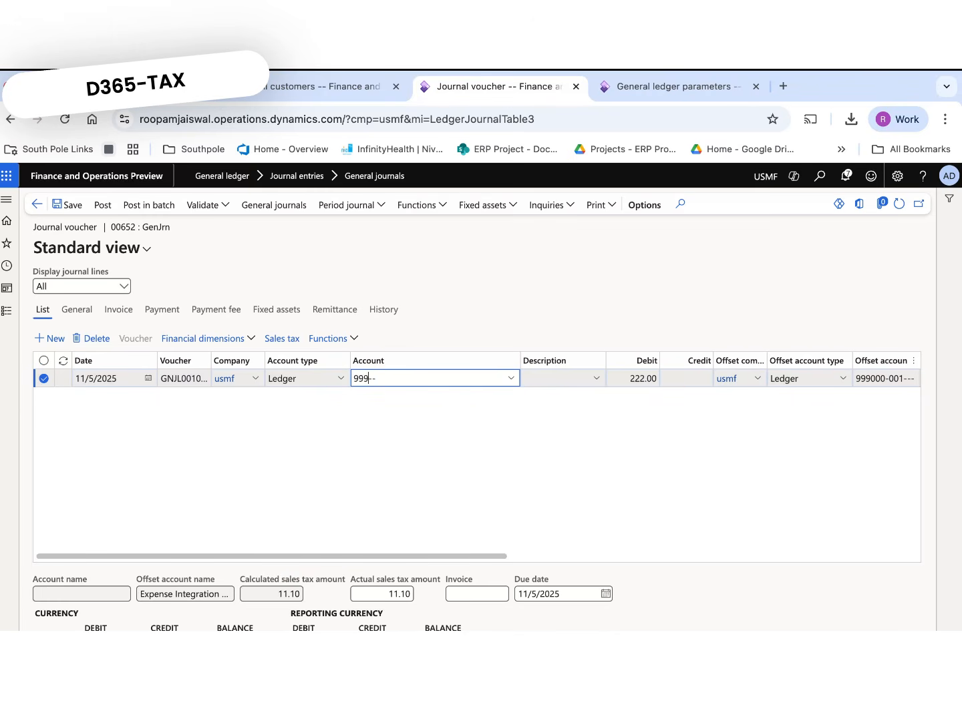
{"action": "left_click", "coordinate": [511, 379]}
{"action": "key", "text": "BackSpace"}
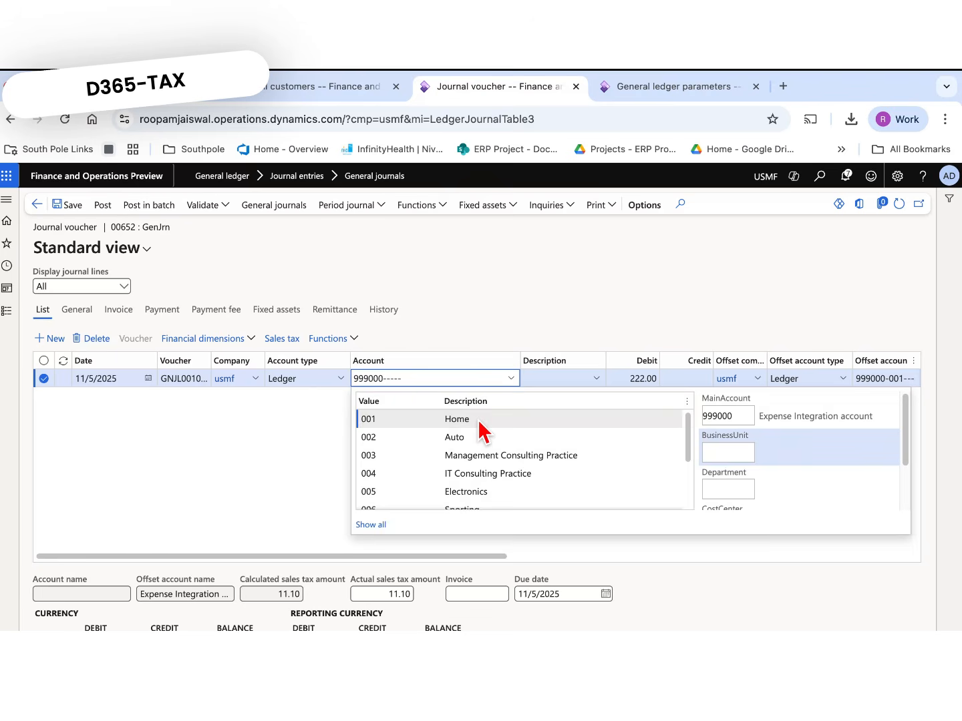
{"action": "key", "text": "Tab"}
{"action": "key", "text": "Tab"}
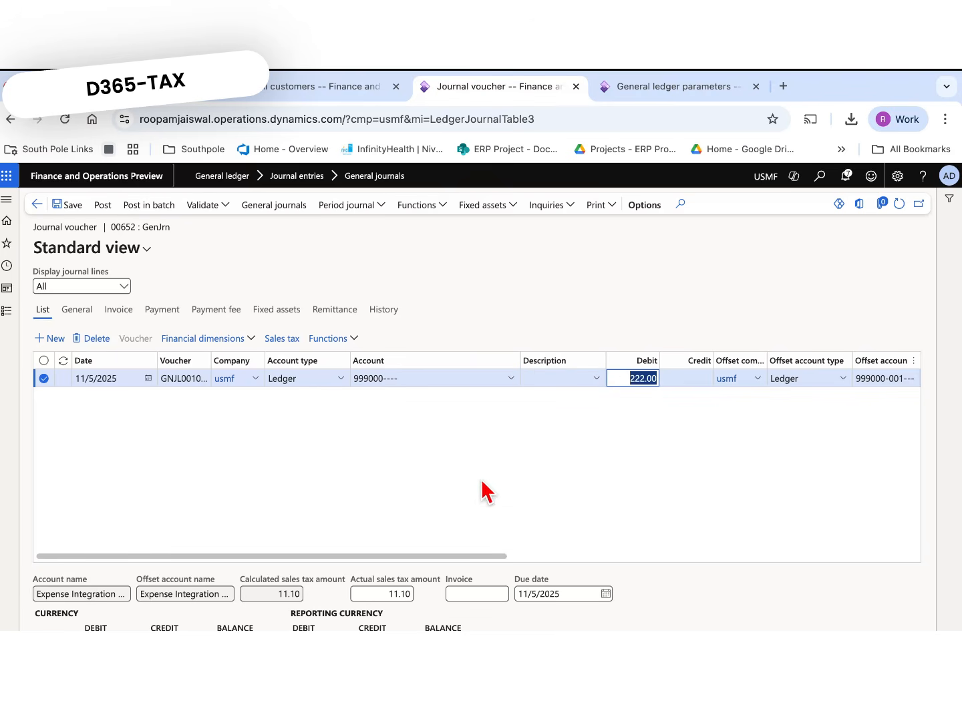
- Change the journal line's offset account type to Bank and its offset account to USMF OPER
{"action": "left_click_drag", "start_coordinate": [425, 557], "coordinate": [585, 558]}
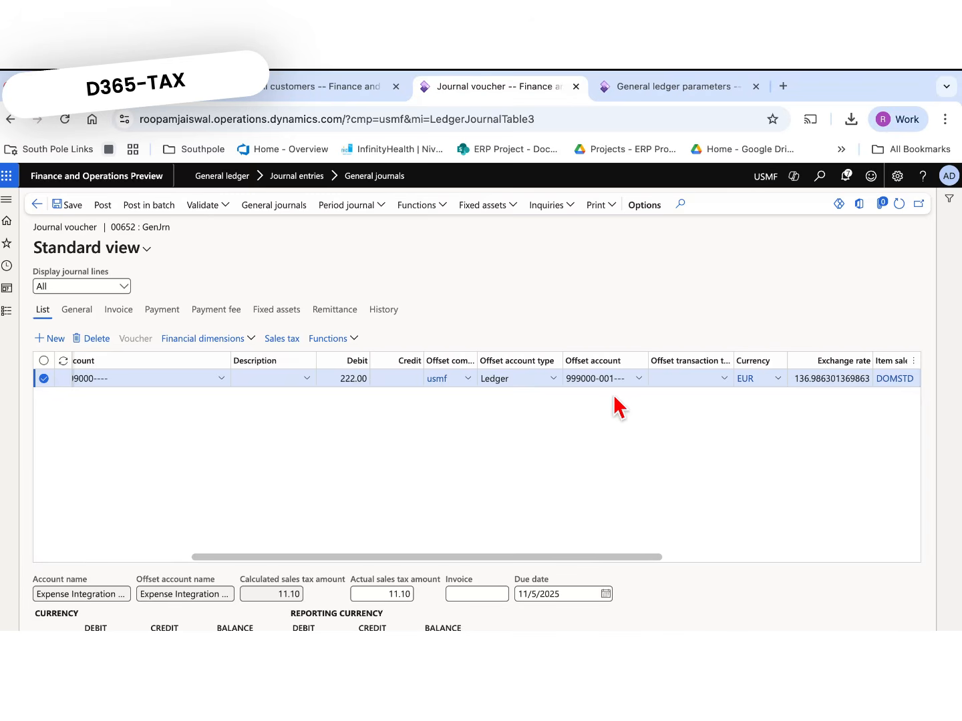
{"action": "left_click", "coordinate": [555, 384]}
{"action": "left_click", "coordinate": [507, 533]}
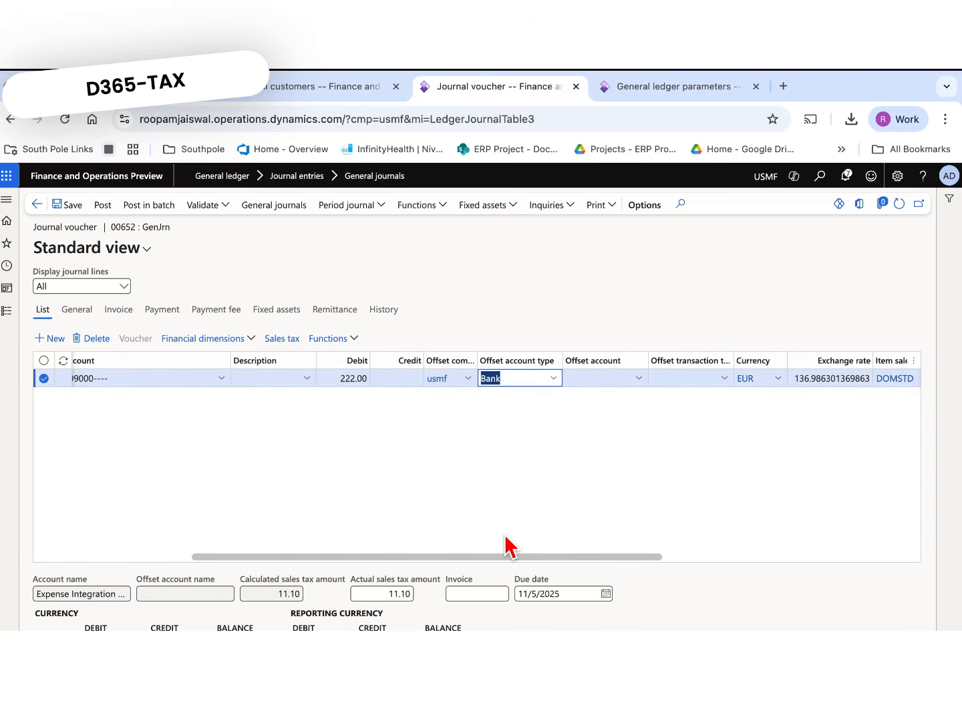
{"action": "left_click", "coordinate": [640, 380]}
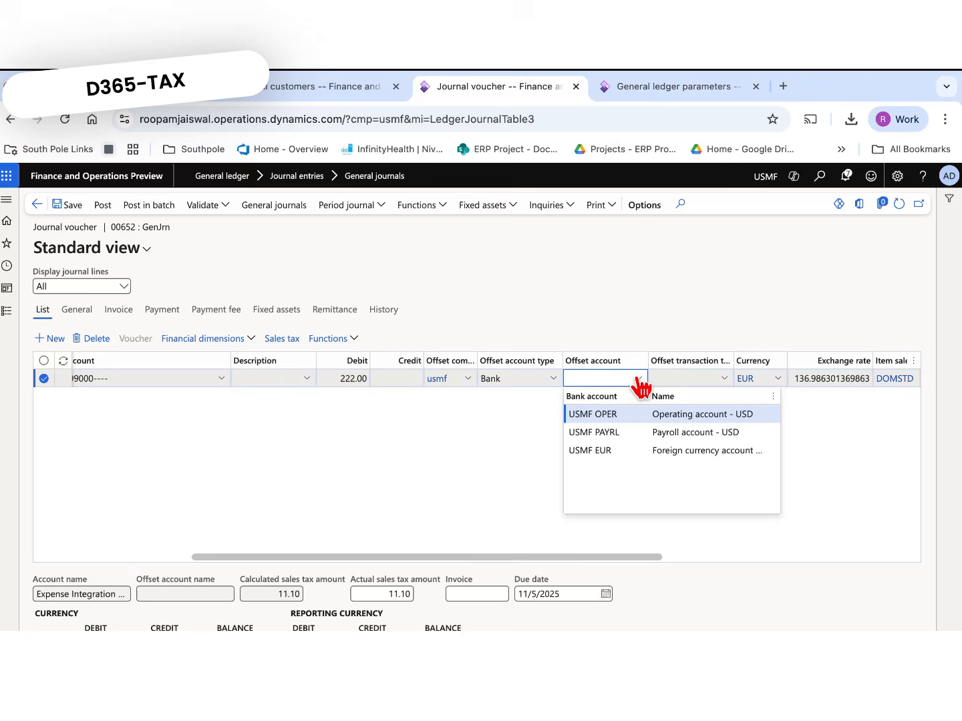
{"action": "left_click", "coordinate": [631, 413]}
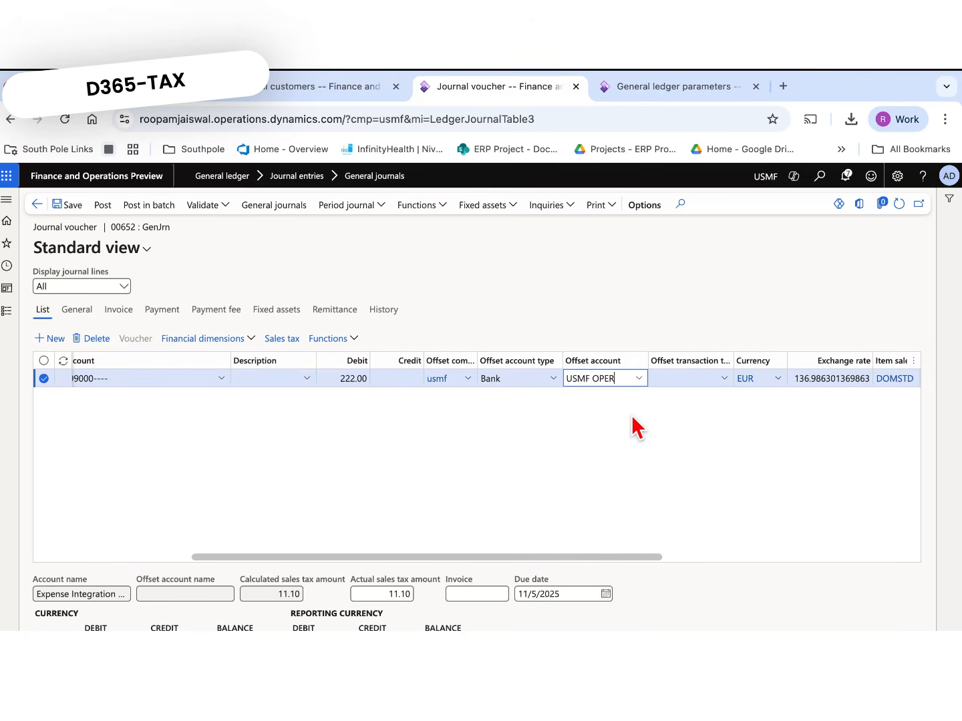
{"action": "left_click", "coordinate": [686, 381]}
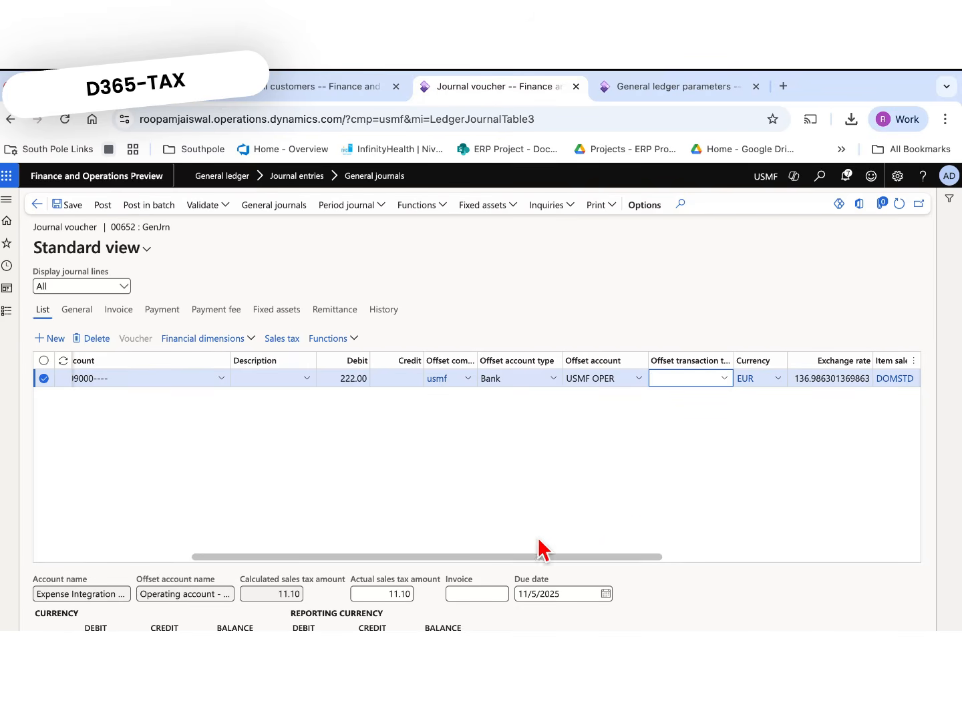
- Set the journal line's item sales tax group to AU/VI and its sales tax group to CA
{"action": "left_click_drag", "start_coordinate": [537, 557], "coordinate": [746, 541]}
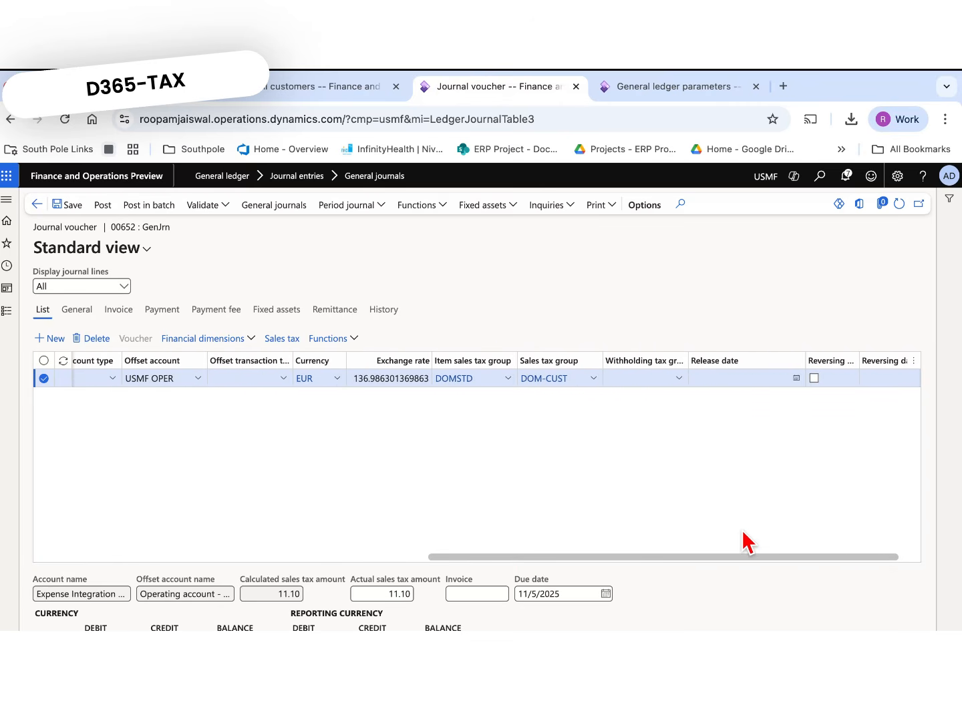
{"action": "left_click", "coordinate": [509, 380]}
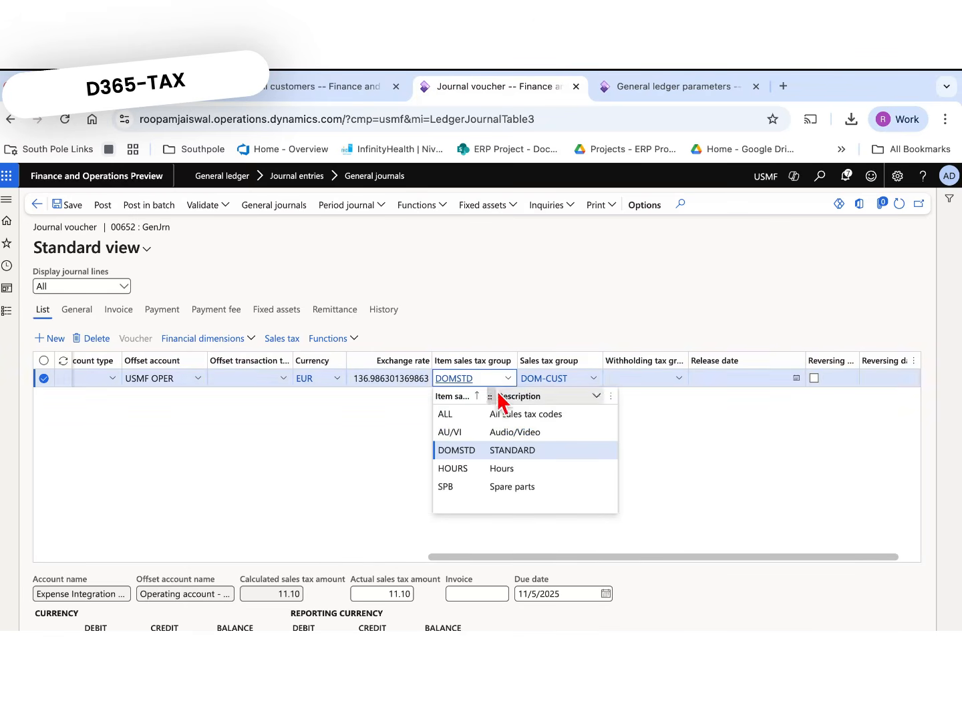
{"action": "left_click", "coordinate": [477, 433]}
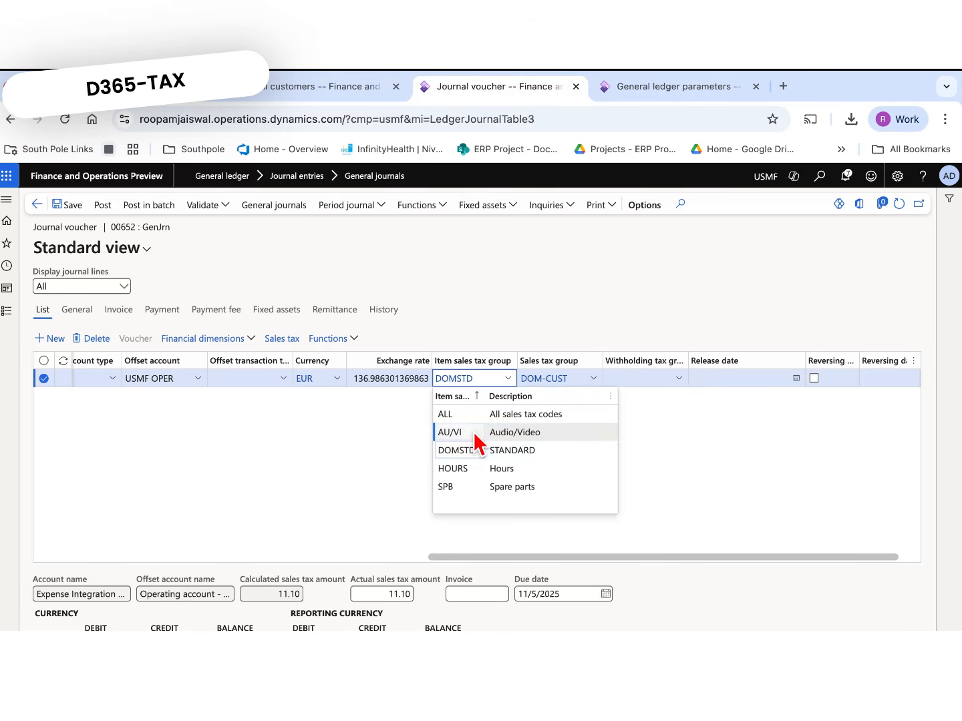
{"action": "left_click", "coordinate": [592, 379]}
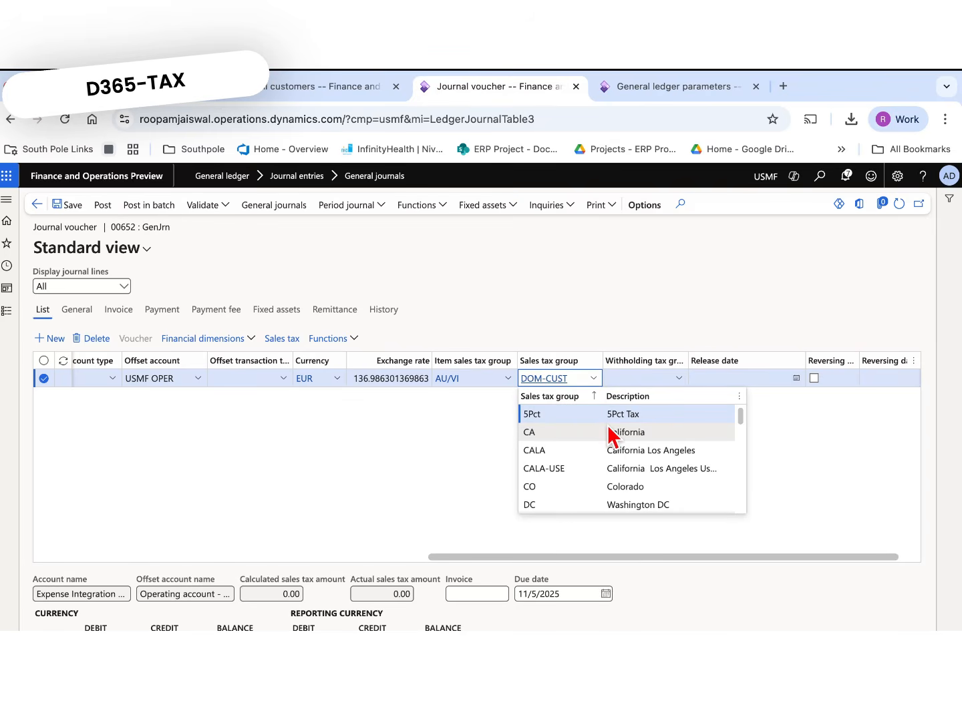
{"action": "key", "text": "BackSpace"}
{"action": "key", "text": "BackSpace"}
{"action": "key", "text": "BackSpace"}
{"action": "key", "text": "BackSpace"}
{"action": "key", "text": "BackSpace"}
{"action": "key", "text": "BackSpace"}
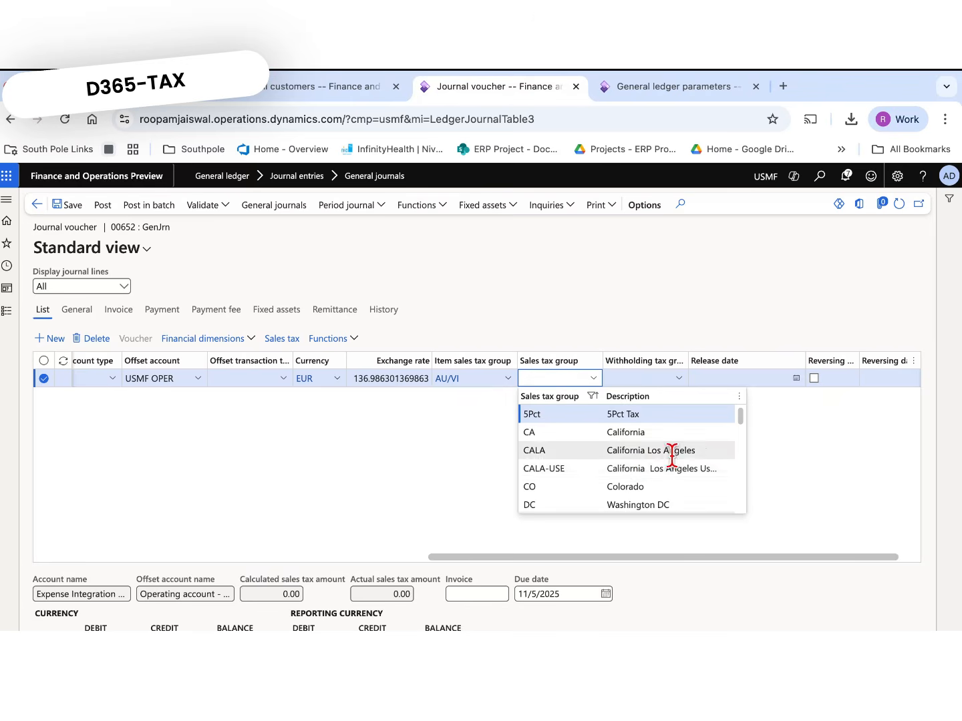
{"action": "left_click", "coordinate": [621, 434]}
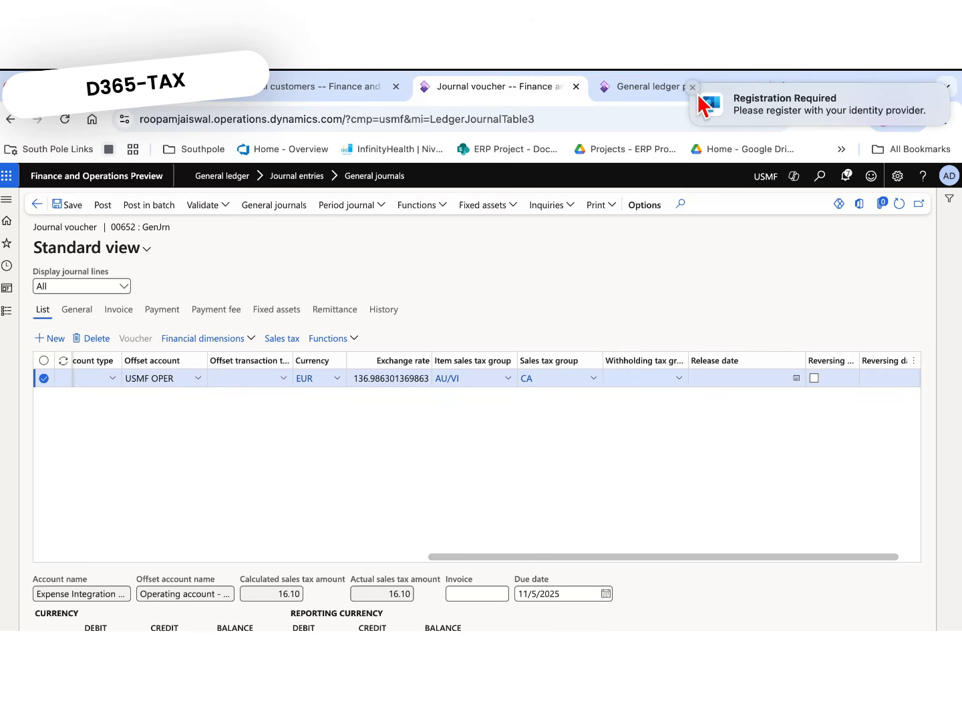
{"action": "left_click", "coordinate": [693, 87]}
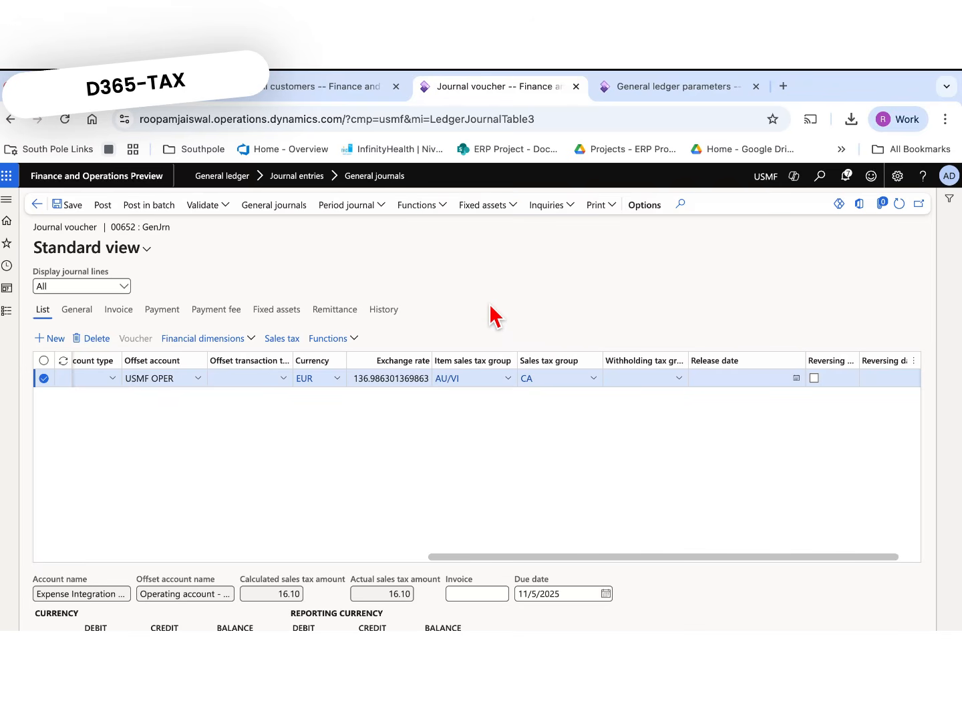
- Open the Tax module's sales tax groups and view the tax codes of the journal line's group, CA
{"action": "left_click", "coordinate": [641, 97]}
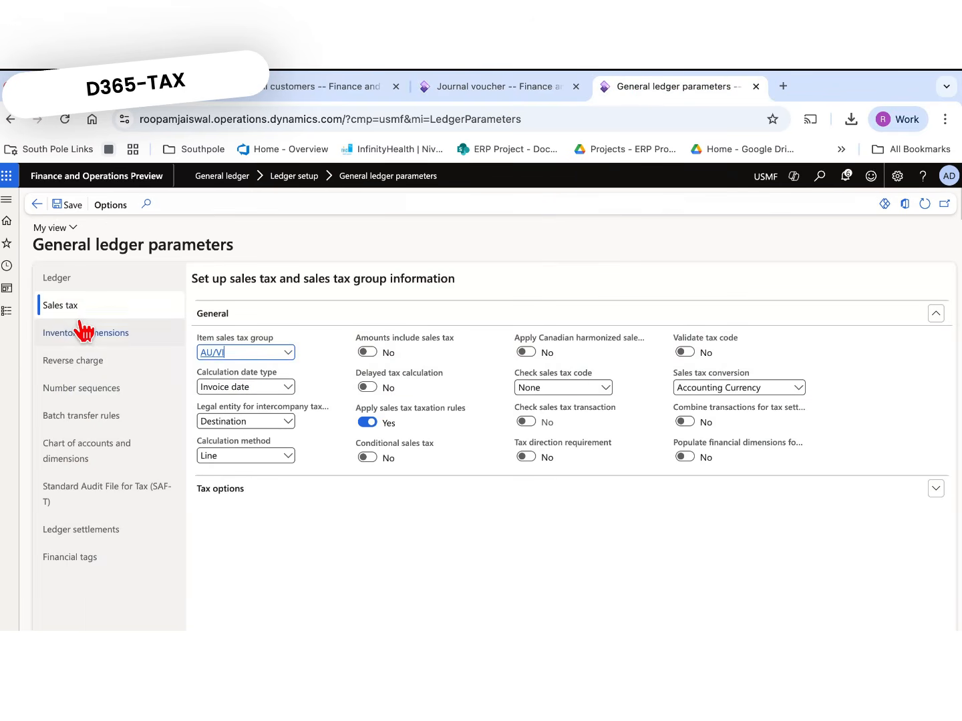
{"action": "left_click", "coordinate": [8, 310]}
{"action": "left_click_drag", "start_coordinate": [141, 400], "coordinate": [139, 629]}
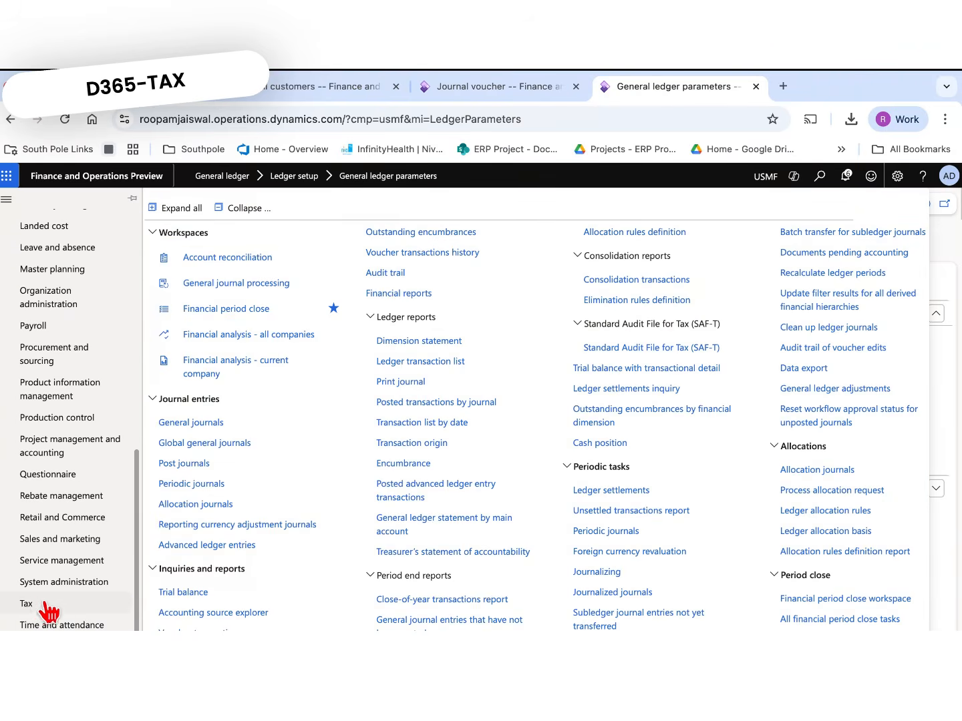
{"action": "left_click", "coordinate": [38, 606]}
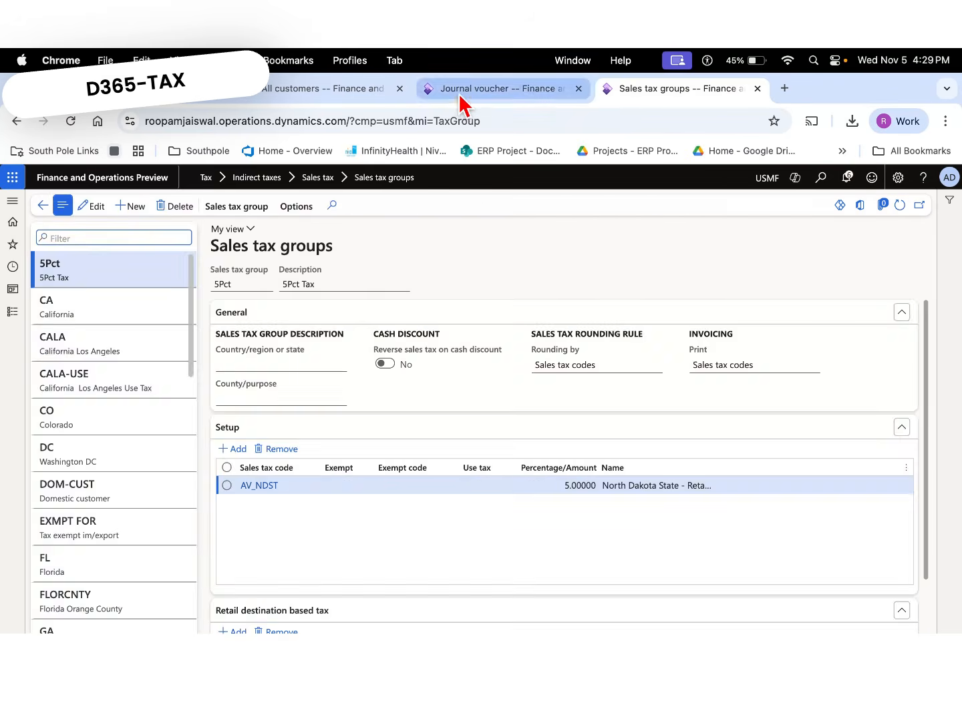
{"action": "left_click", "coordinate": [467, 87]}
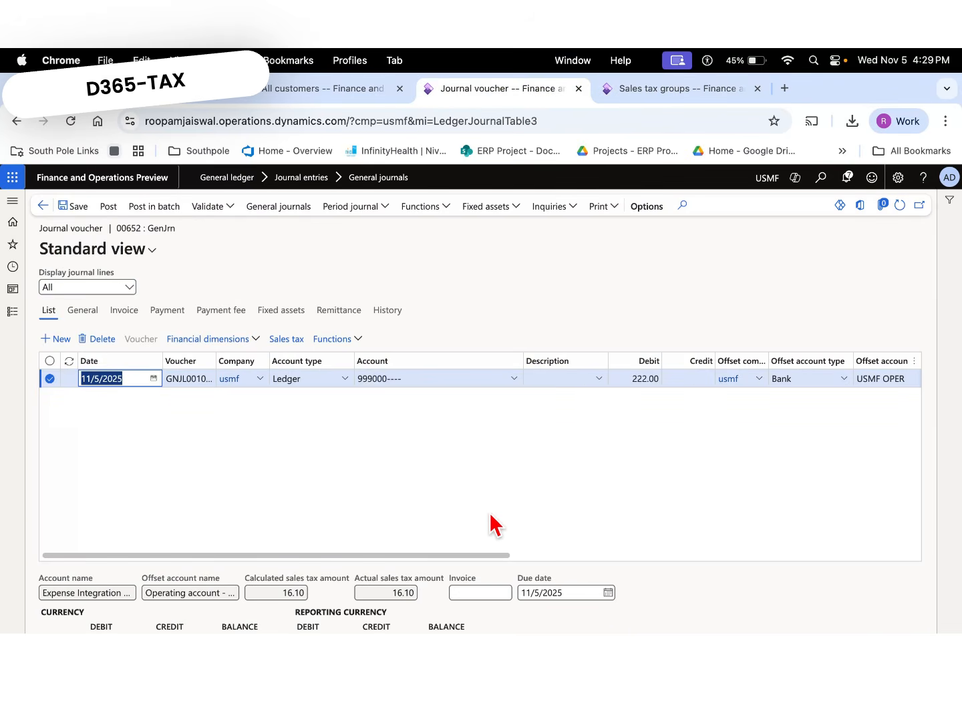
{"action": "left_click_drag", "start_coordinate": [561, 555], "coordinate": [641, 559]}
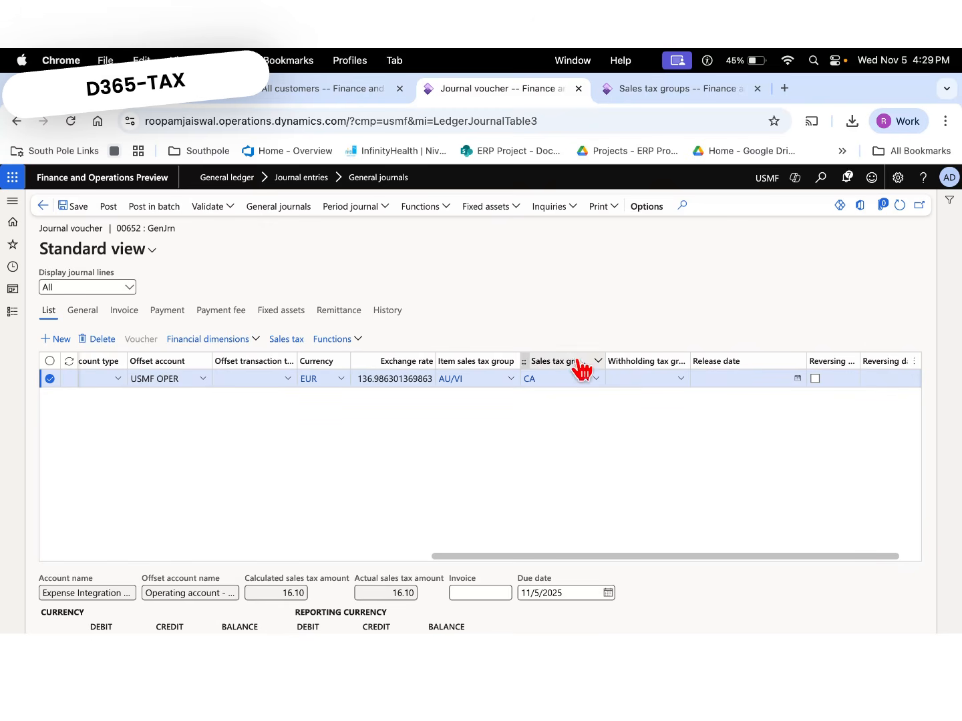
{"action": "left_click", "coordinate": [666, 90]}
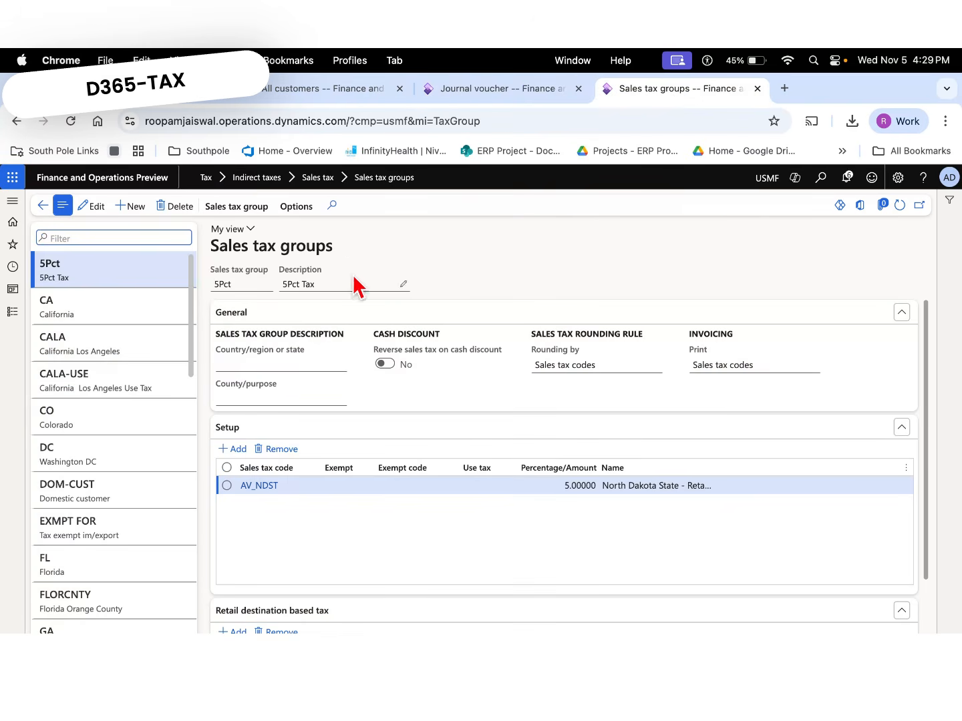
{"action": "left_click", "coordinate": [133, 307]}
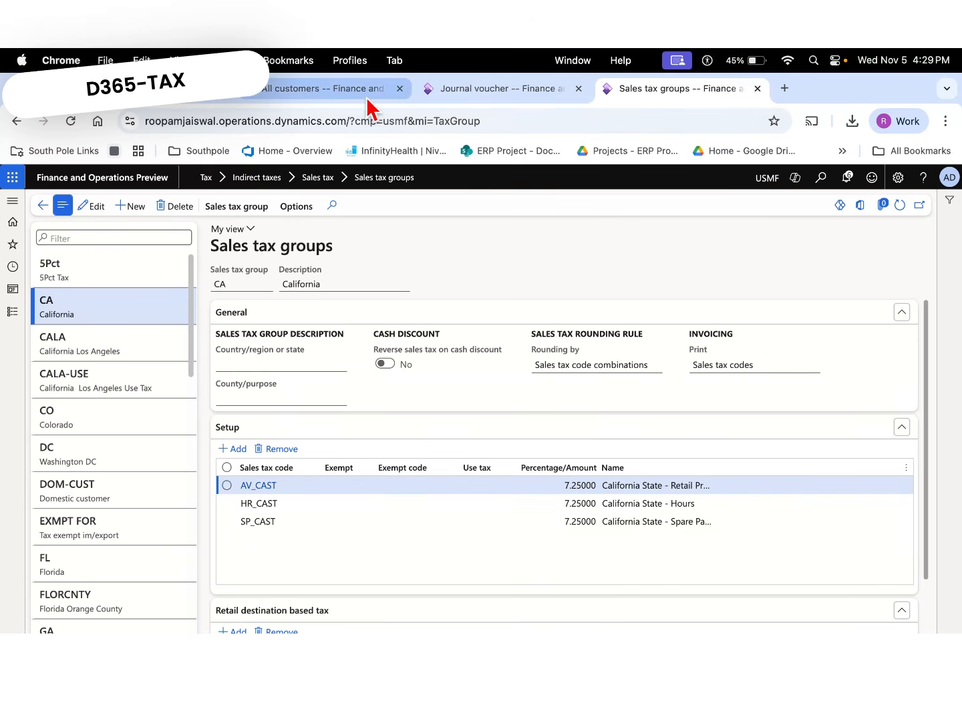
- Open the Tax module's item sales tax groups in place of the customer list and view the AU/VI group's tax codes
{"action": "left_click", "coordinate": [459, 94]}
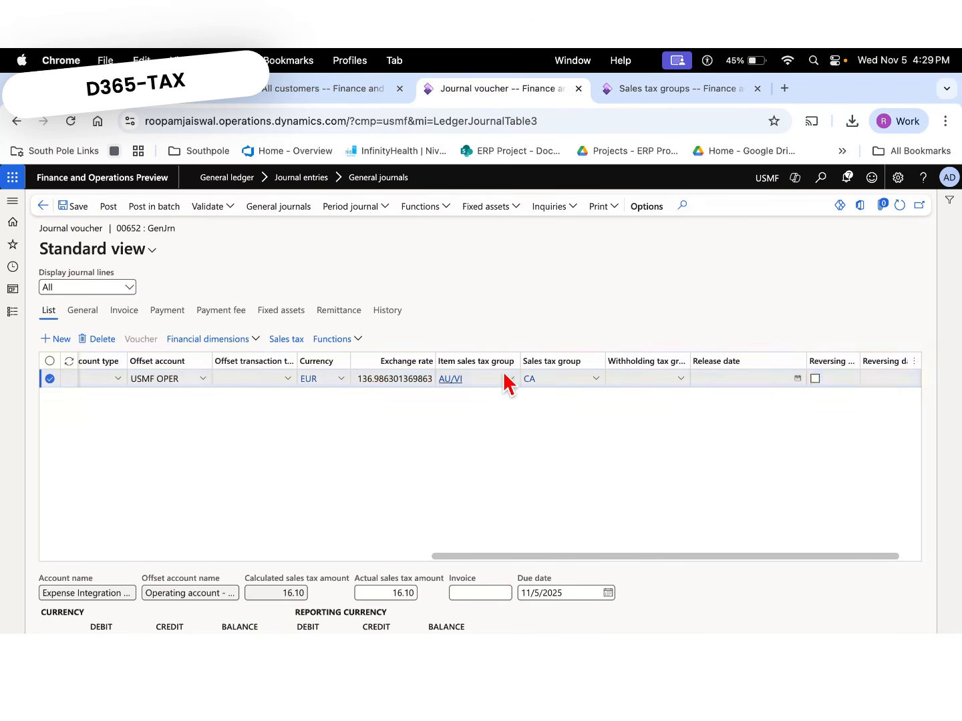
{"action": "left_click", "coordinate": [321, 103]}
{"action": "left_click", "coordinate": [12, 312]}
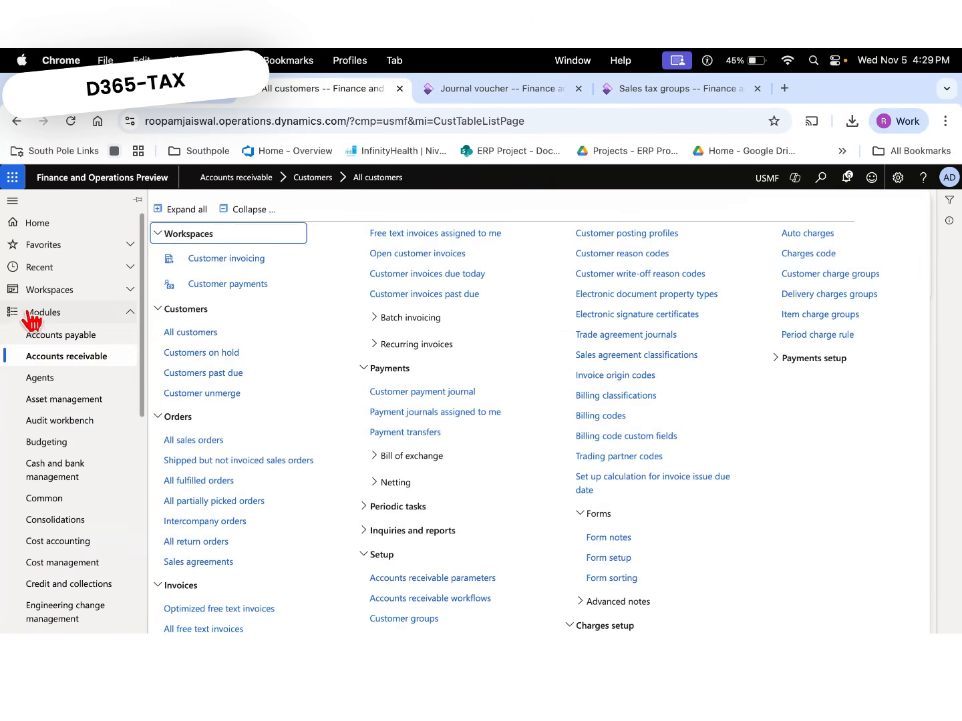
{"action": "left_click_drag", "start_coordinate": [144, 411], "coordinate": [143, 633]}
{"action": "left_click", "coordinate": [34, 586]}
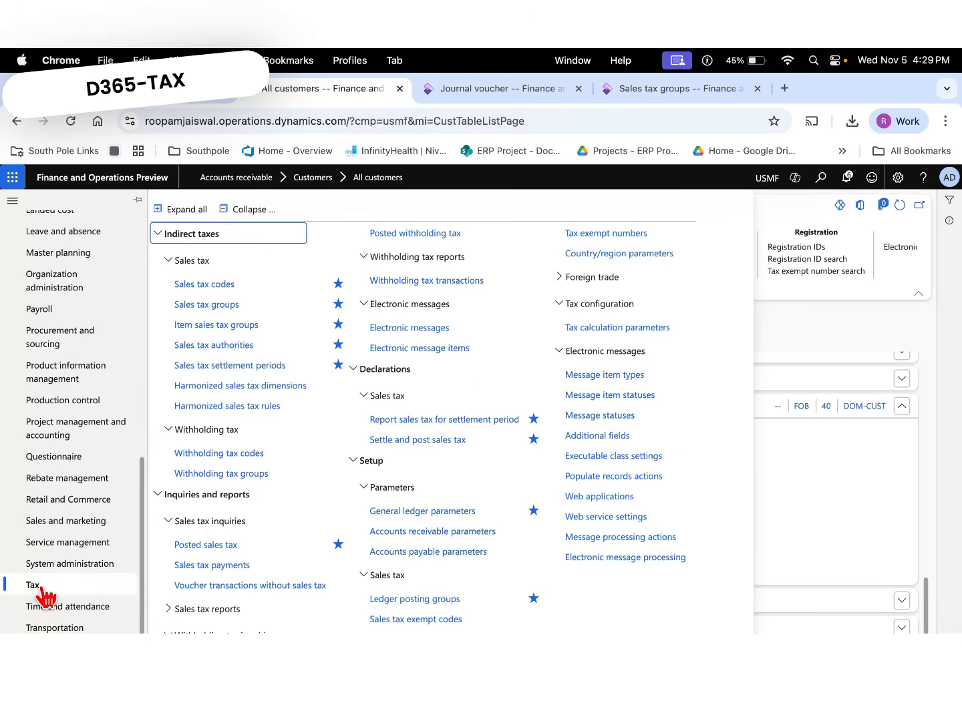
{"action": "left_click", "coordinate": [236, 325]}
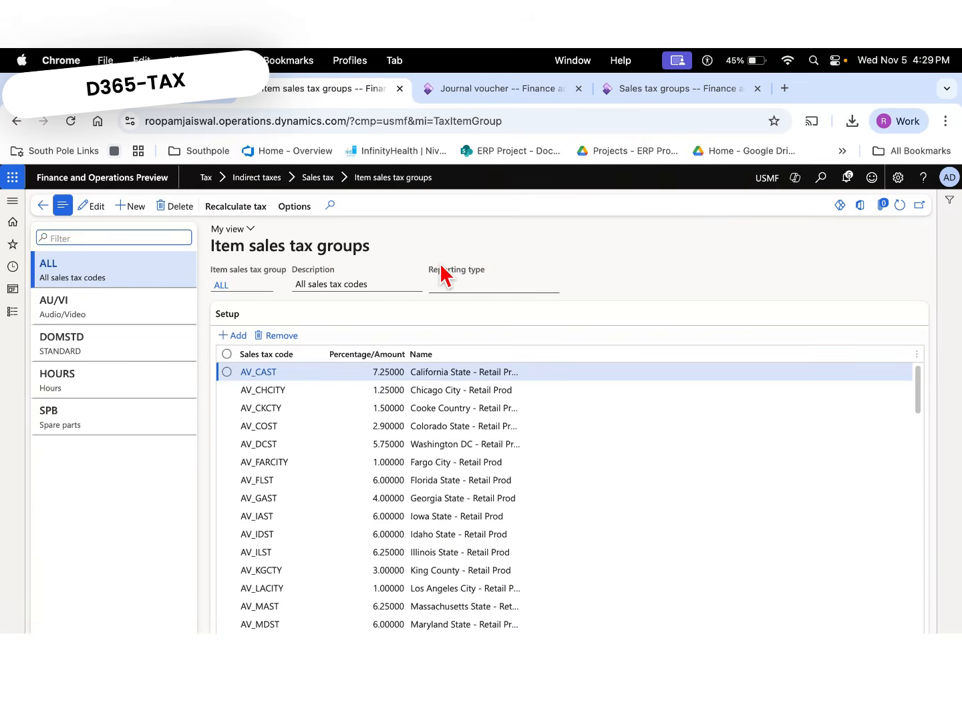
{"action": "left_click", "coordinate": [138, 306]}
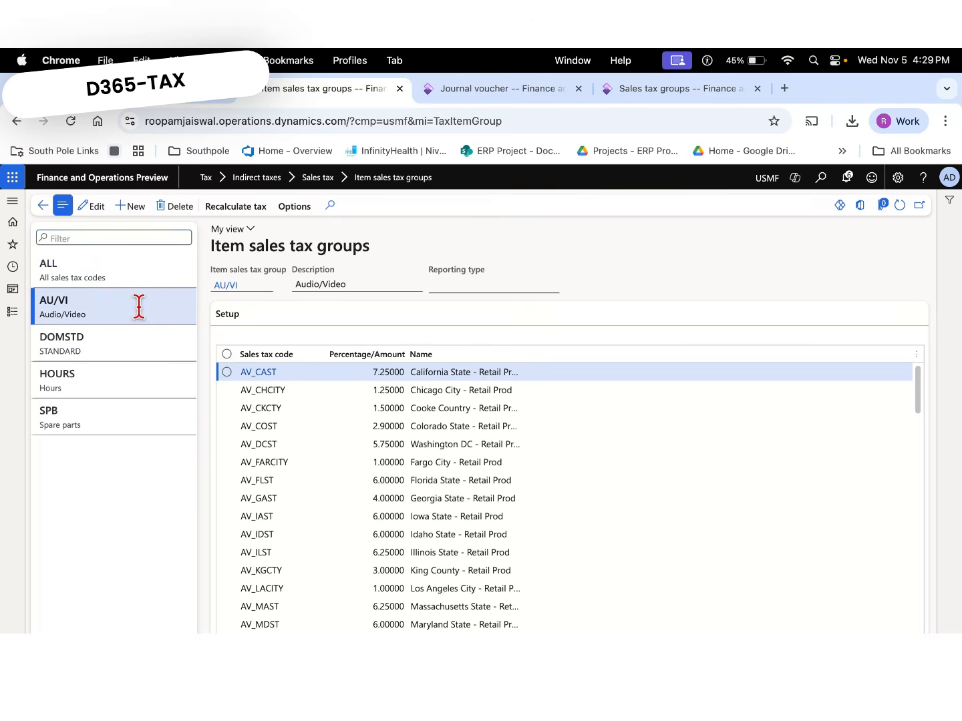
- Compare the journal line's tax groups with the sales tax codes set up for item sales tax group AU/VI
{"action": "left_click", "coordinate": [469, 92]}
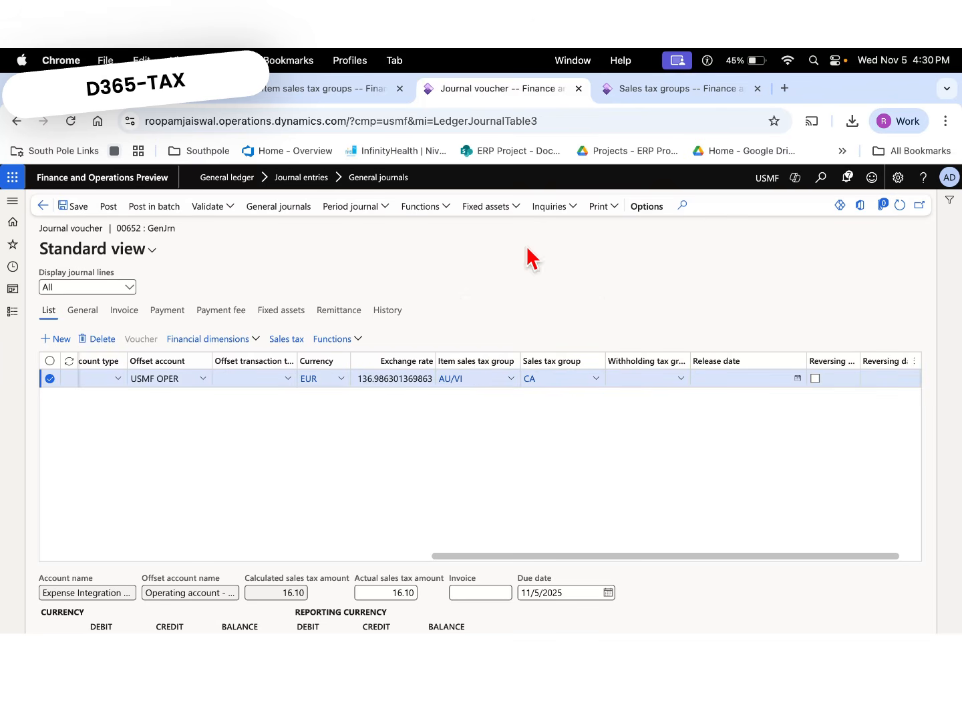
{"action": "left_click", "coordinate": [360, 97]}
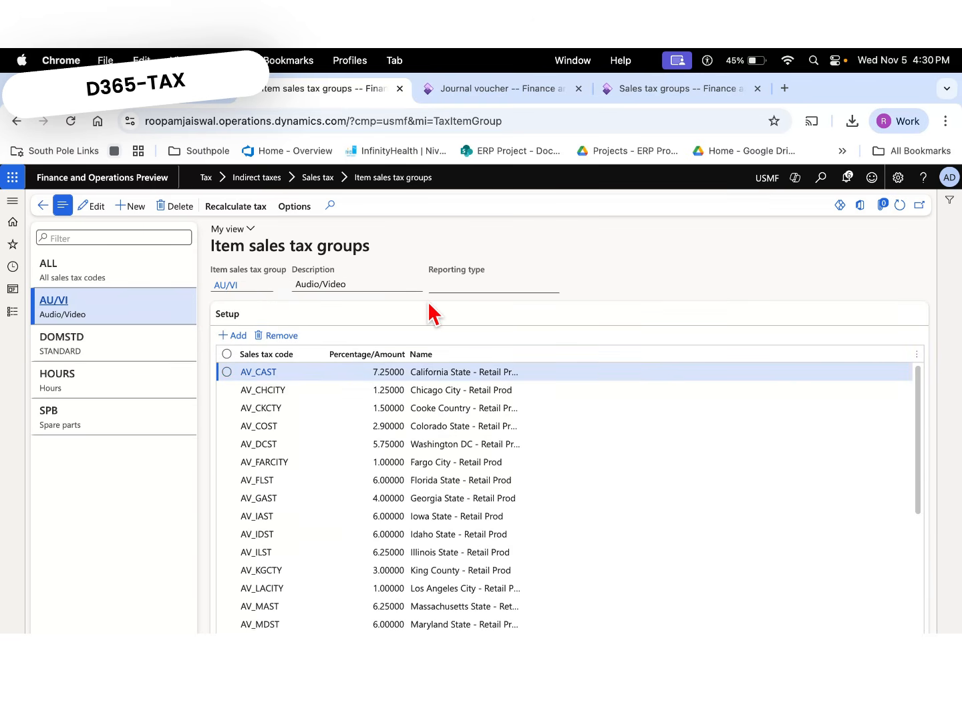
{"action": "left_click", "coordinate": [511, 90]}
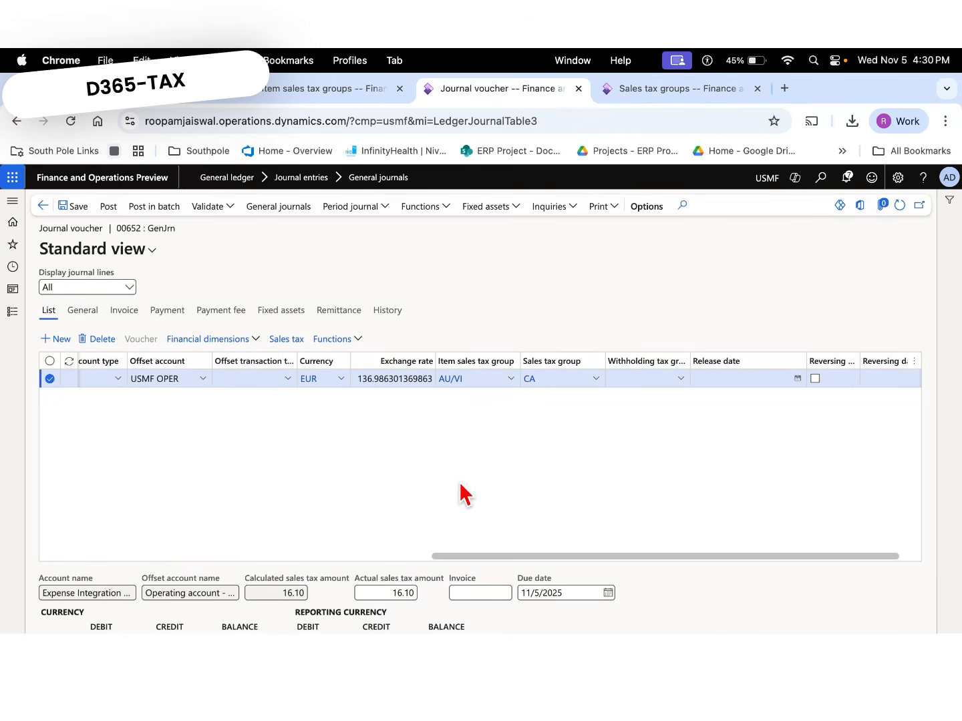
{"action": "mouse_move", "coordinate": [439, 556]}
{"action": "left_mouse_down"}
{"action": "mouse_move", "coordinate": [402, 556]}
{"action": "mouse_move", "coordinate": [428, 555]}
{"action": "left_mouse_up"}
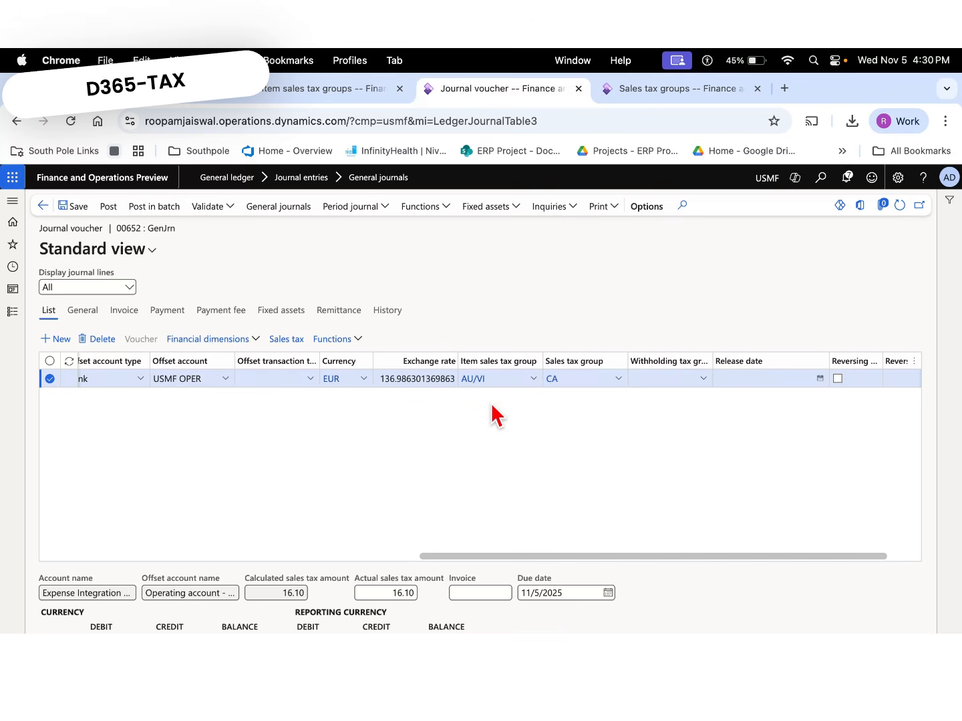
{"action": "left_click", "coordinate": [347, 94]}
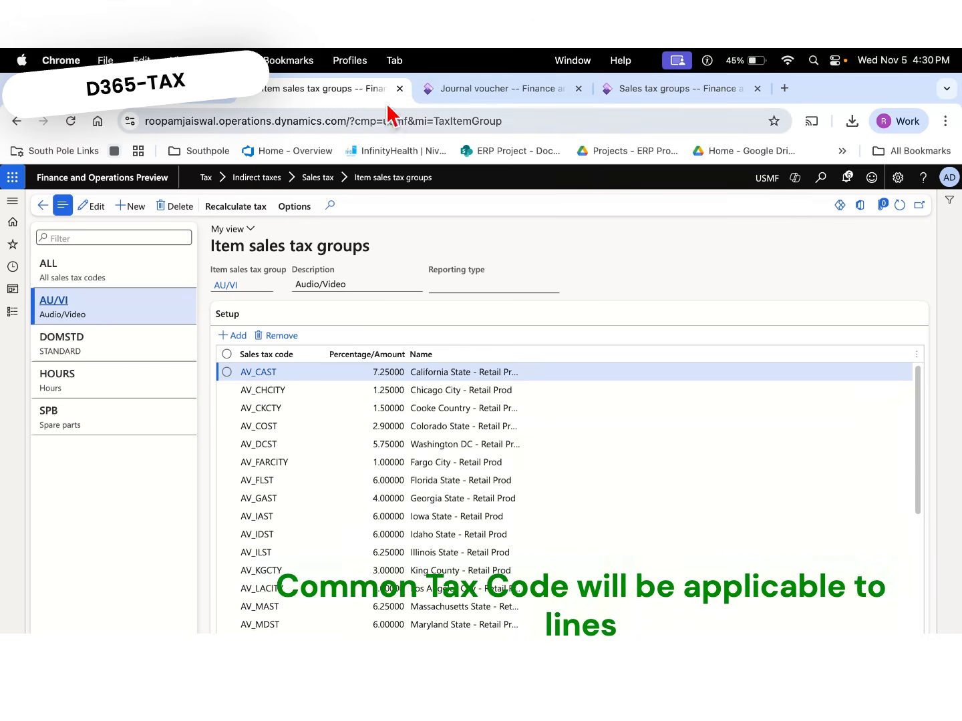
{"action": "left_click", "coordinate": [468, 88]}
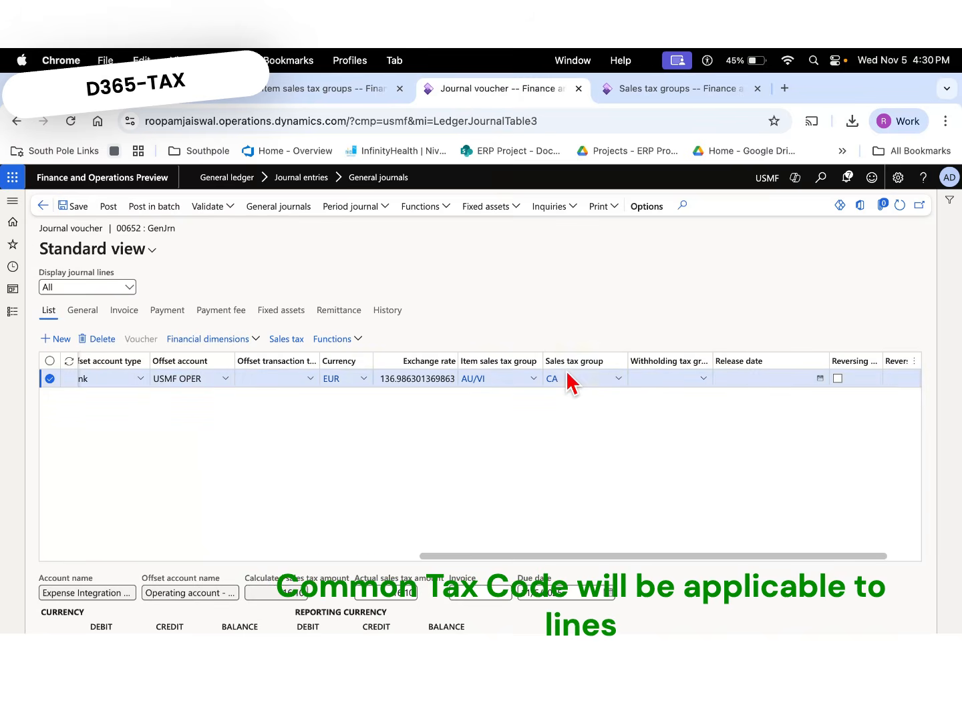
- Compare the tax codes and percentages of sales tax group CA with those of item sales tax group AU/VI to identify the common code
{"action": "left_click", "coordinate": [652, 91]}
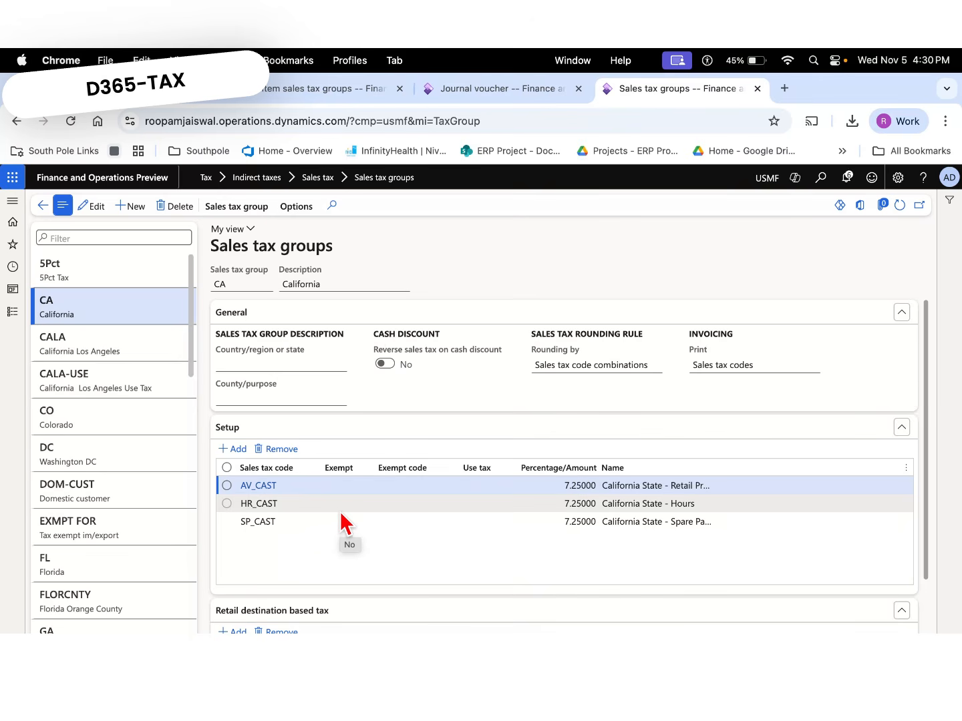
{"action": "left_click", "coordinate": [322, 85]}
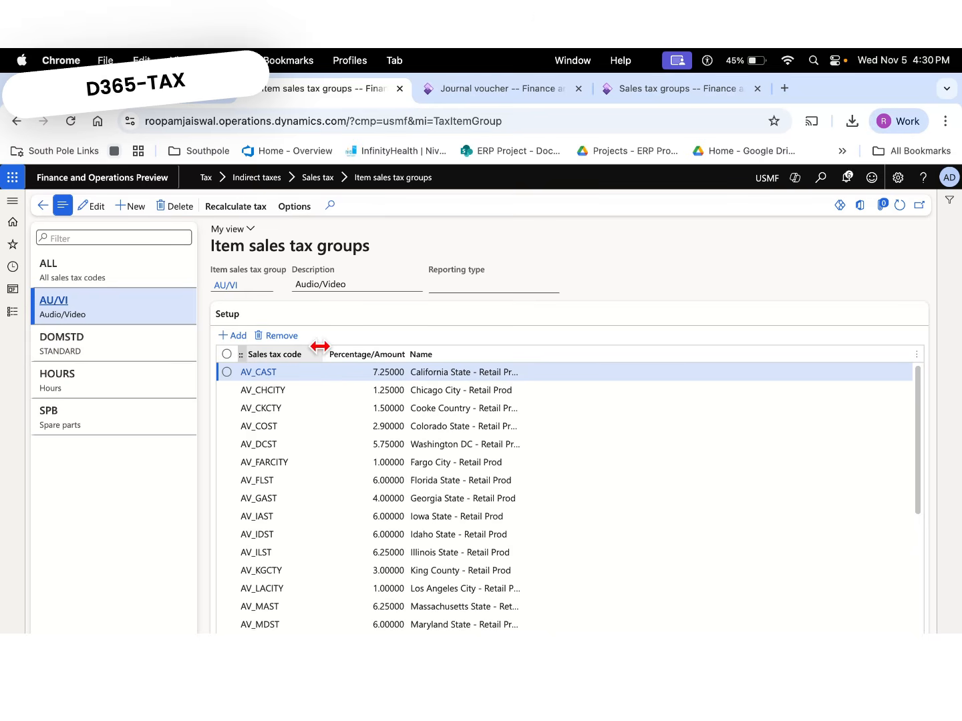
{"action": "left_click", "coordinate": [616, 93]}
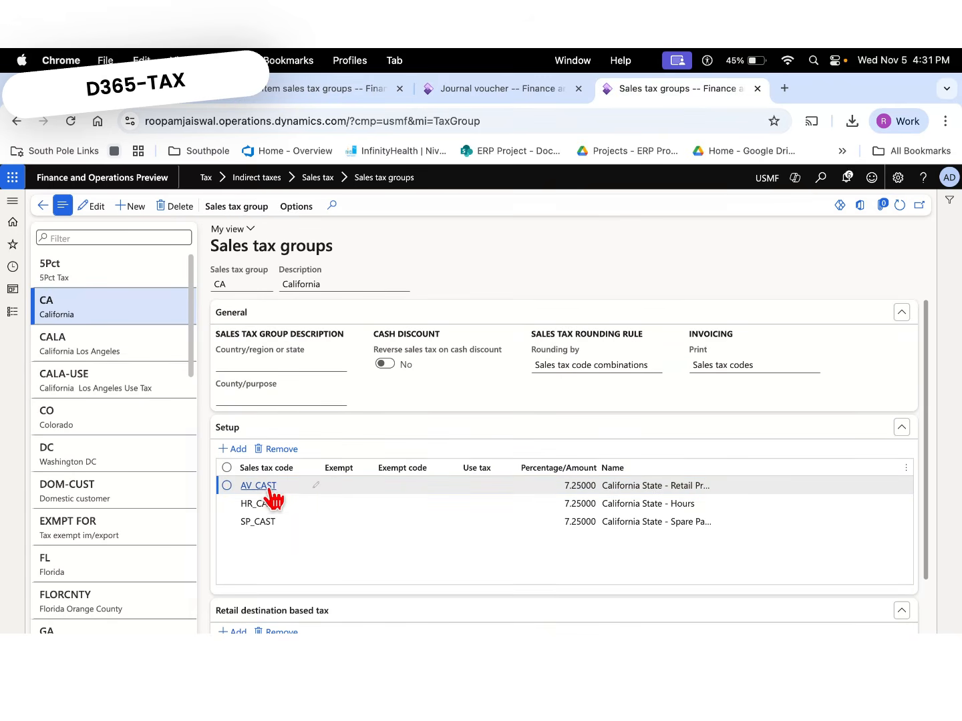
{"action": "mouse_move", "coordinate": [283, 494]}
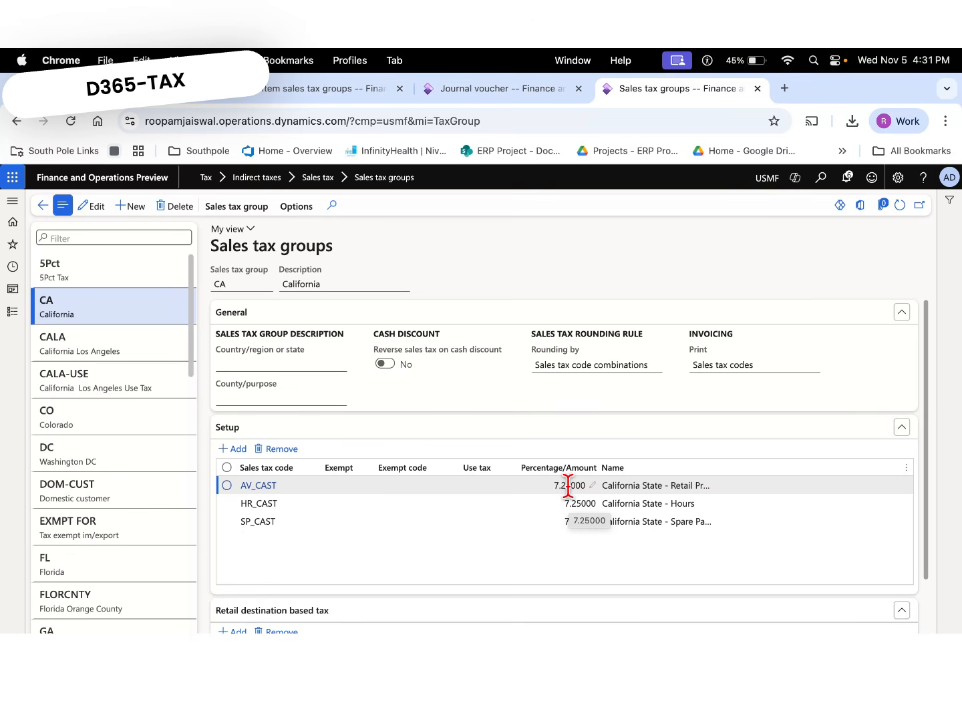
{"action": "left_click", "coordinate": [312, 91]}
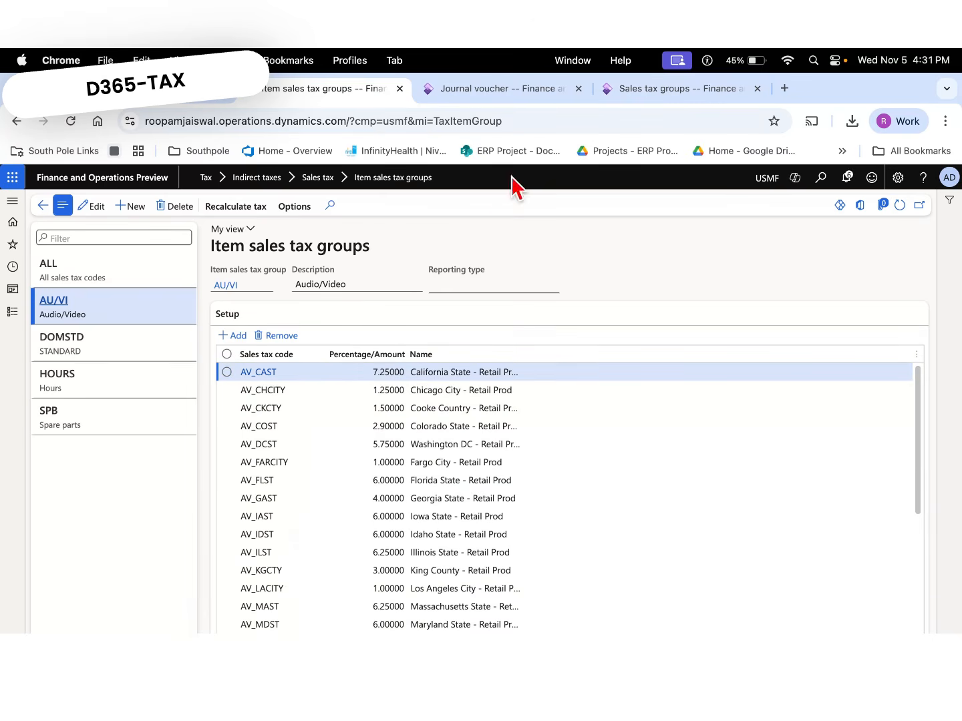
{"action": "left_click", "coordinate": [632, 87]}
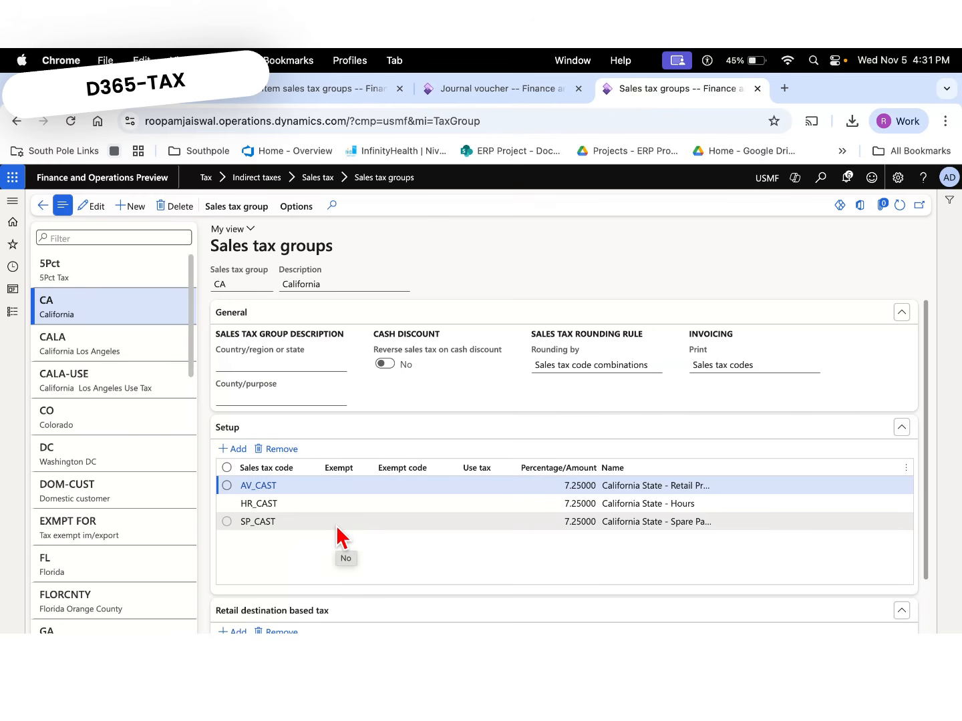
{"action": "left_click", "coordinate": [479, 98]}
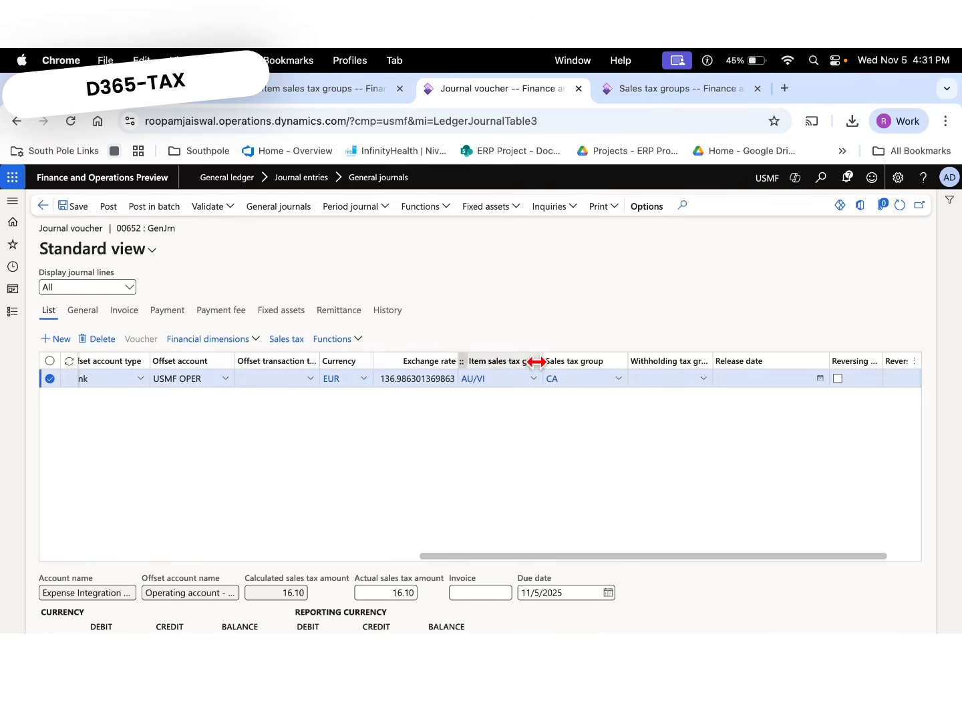
{"action": "left_click", "coordinate": [634, 93]}
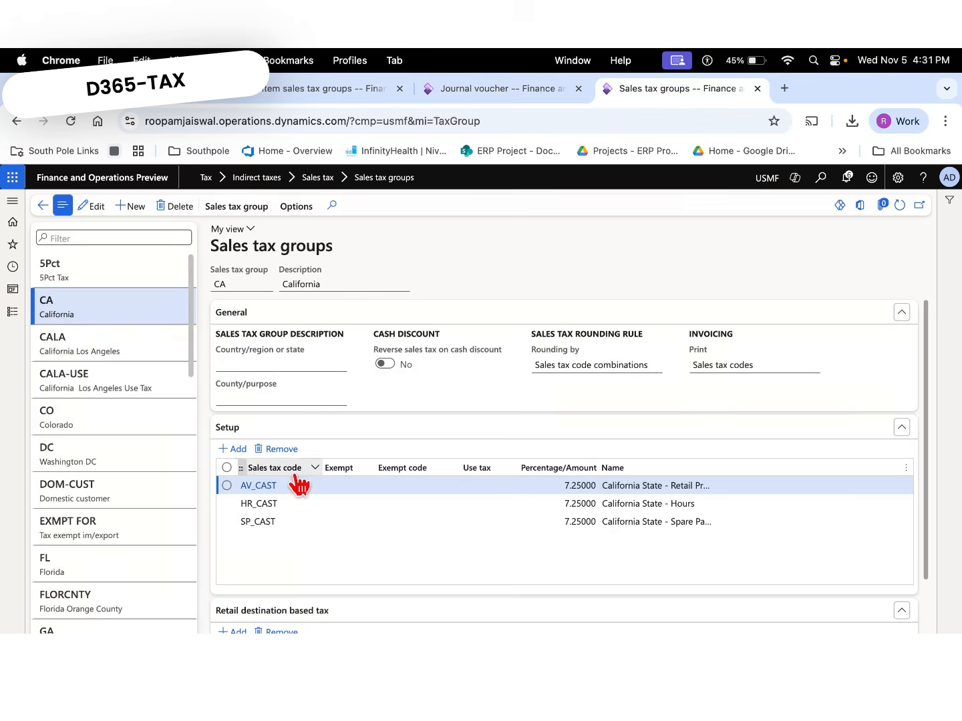
{"action": "left_click", "coordinate": [336, 93]}
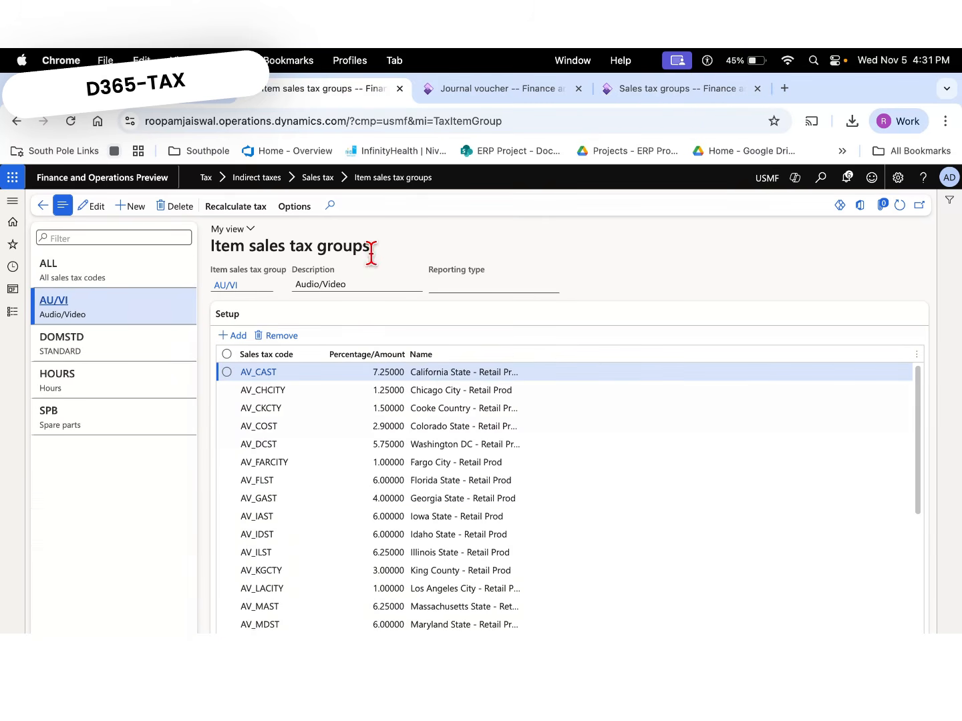
- Review the journal line's sales tax transactions and check the applied tax code against sales tax group CA
{"action": "left_click", "coordinate": [453, 98]}
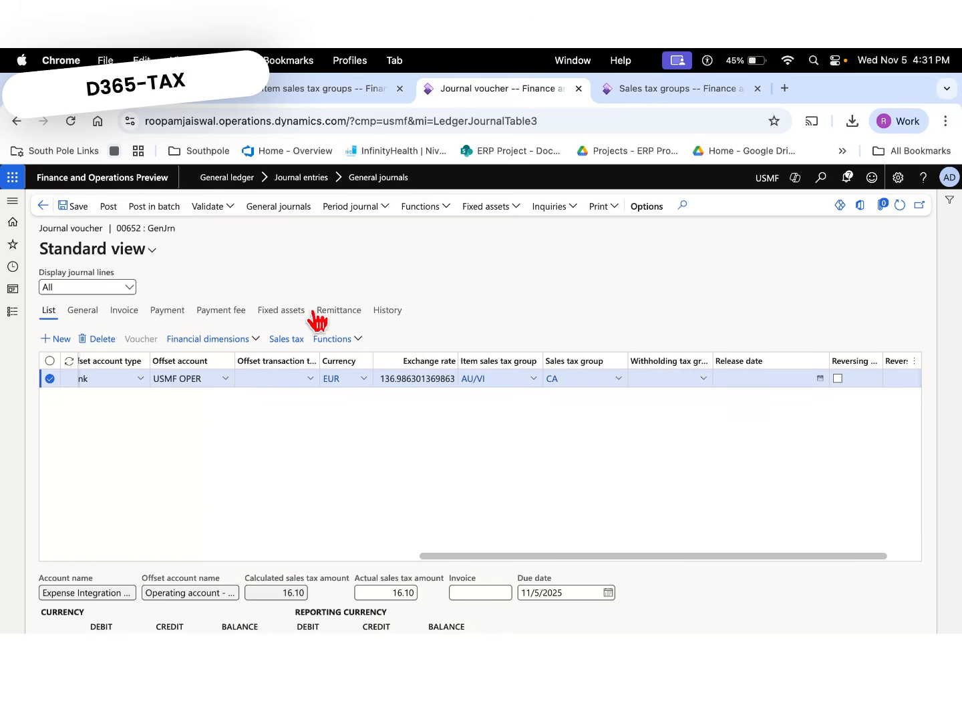
{"action": "left_click", "coordinate": [287, 340]}
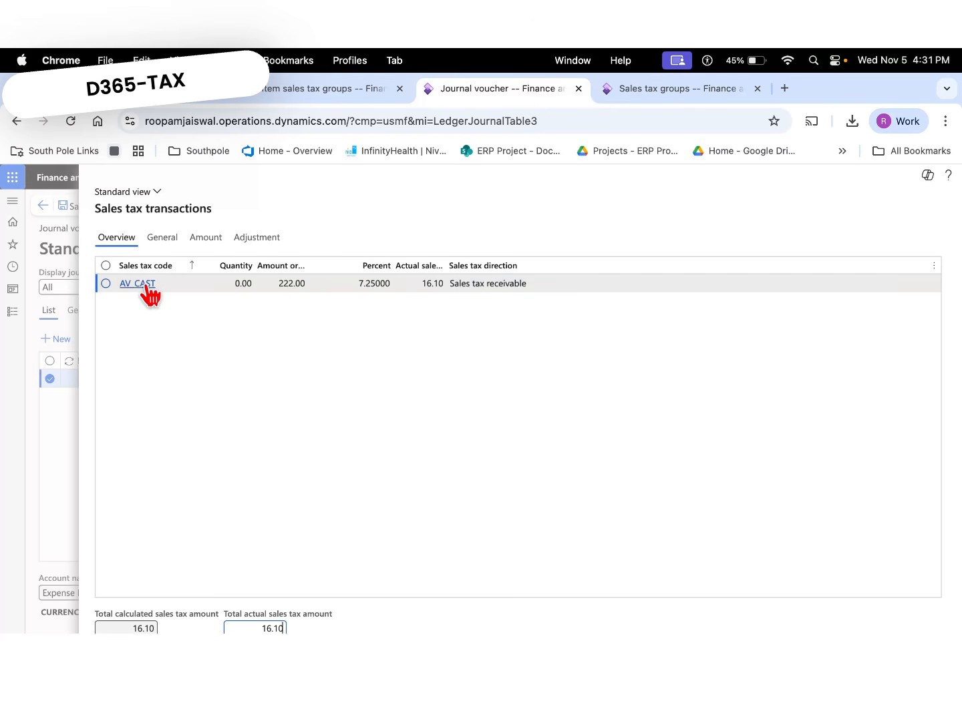
{"action": "left_click", "coordinate": [632, 93]}
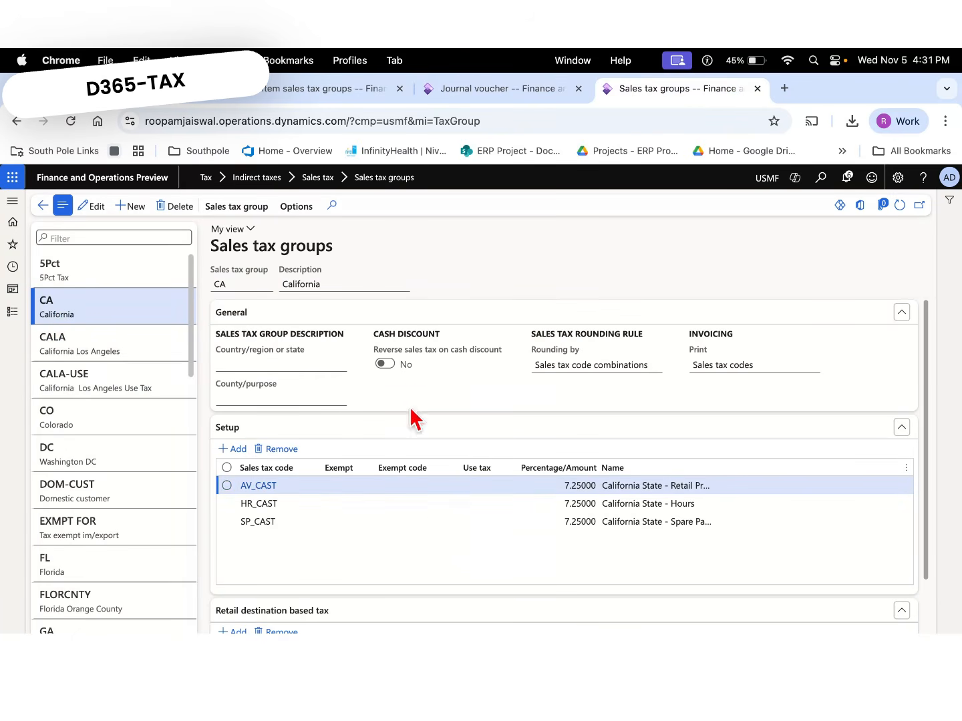
{"action": "left_click", "coordinate": [464, 93]}
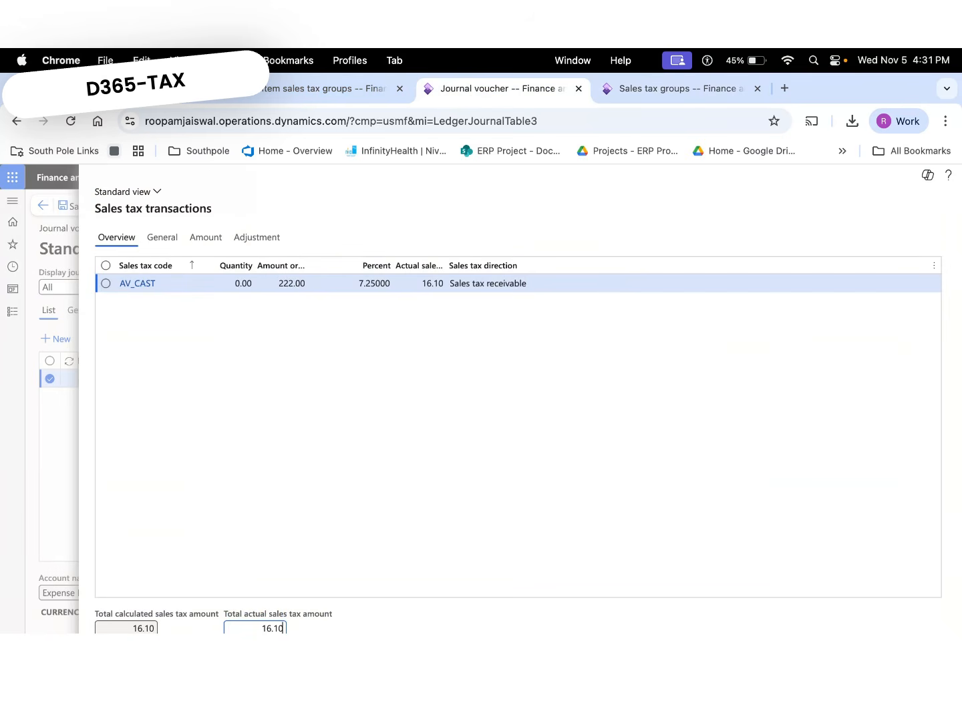
{"action": "key", "text": "Escape"}
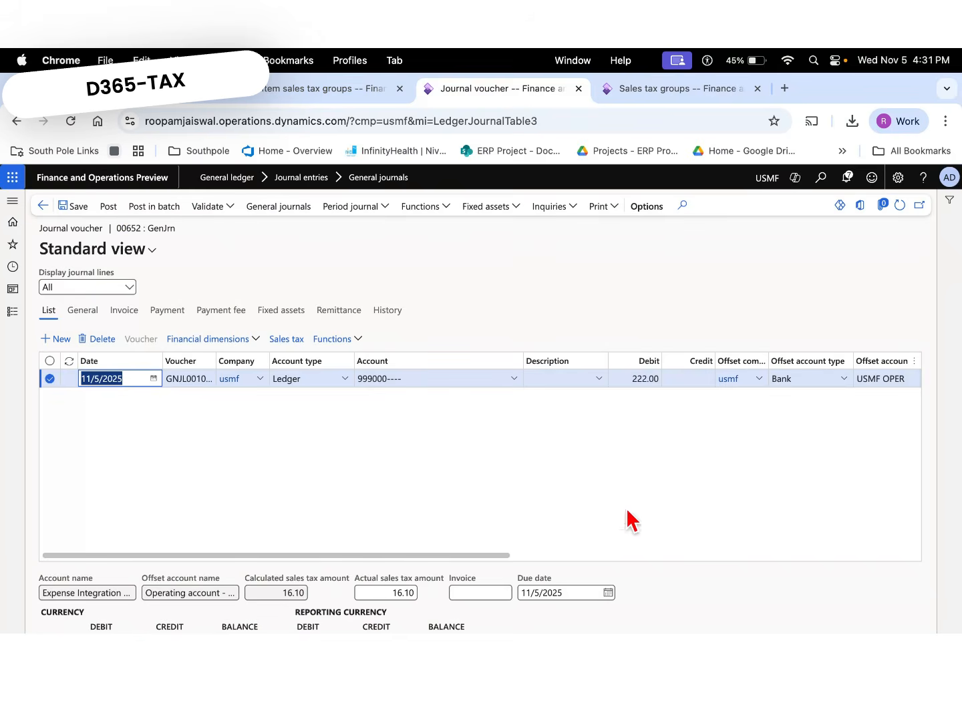
- Post the general journal and review the amounts and posting types in its voucher transactions
{"action": "left_click", "coordinate": [106, 207]}
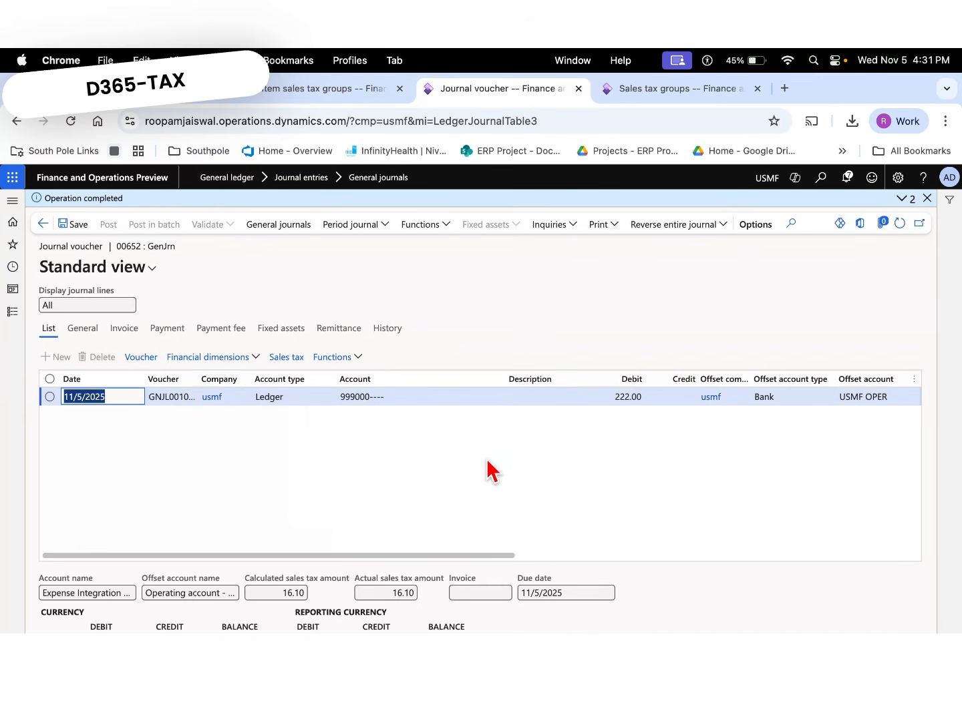
{"action": "left_click", "coordinate": [141, 358]}
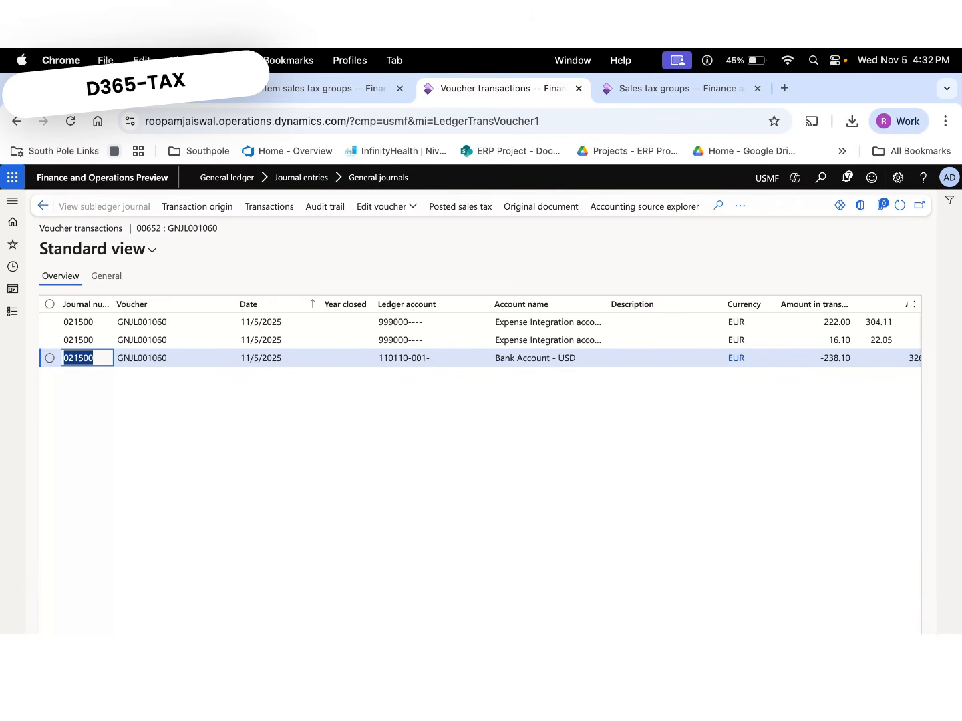
{"action": "scroll", "coordinate": [501, 331], "scroll_direction": "right", "scroll_amount": 5}
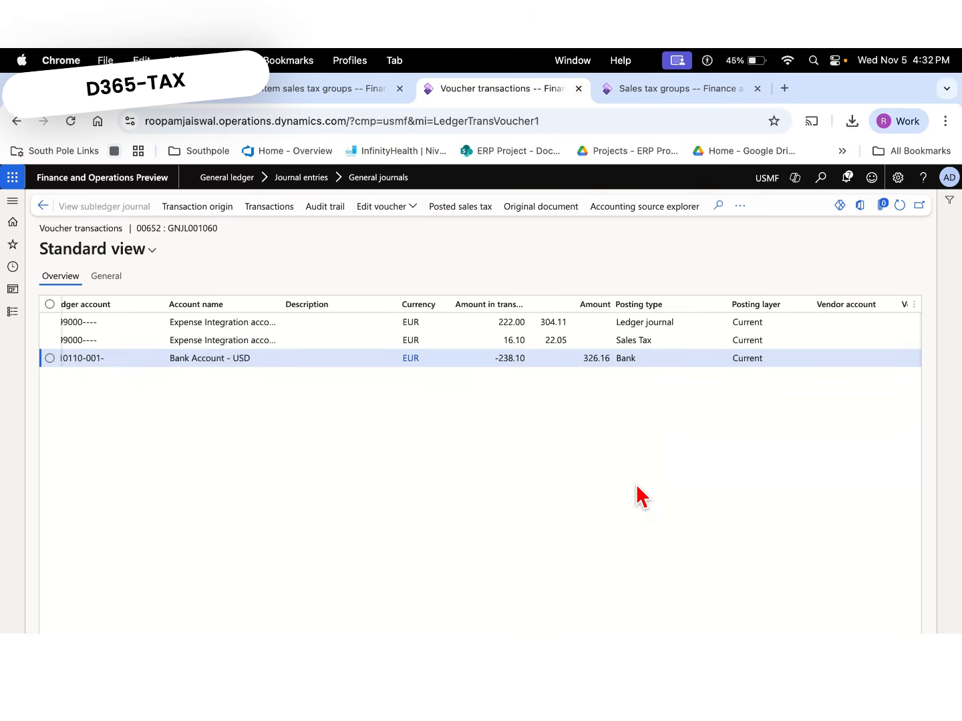
- Review the voucher's posted sales tax and compare its sales tax direction with the ledger account rule on the presentation's Sales tax direction slide
{"action": "left_click", "coordinate": [466, 212]}
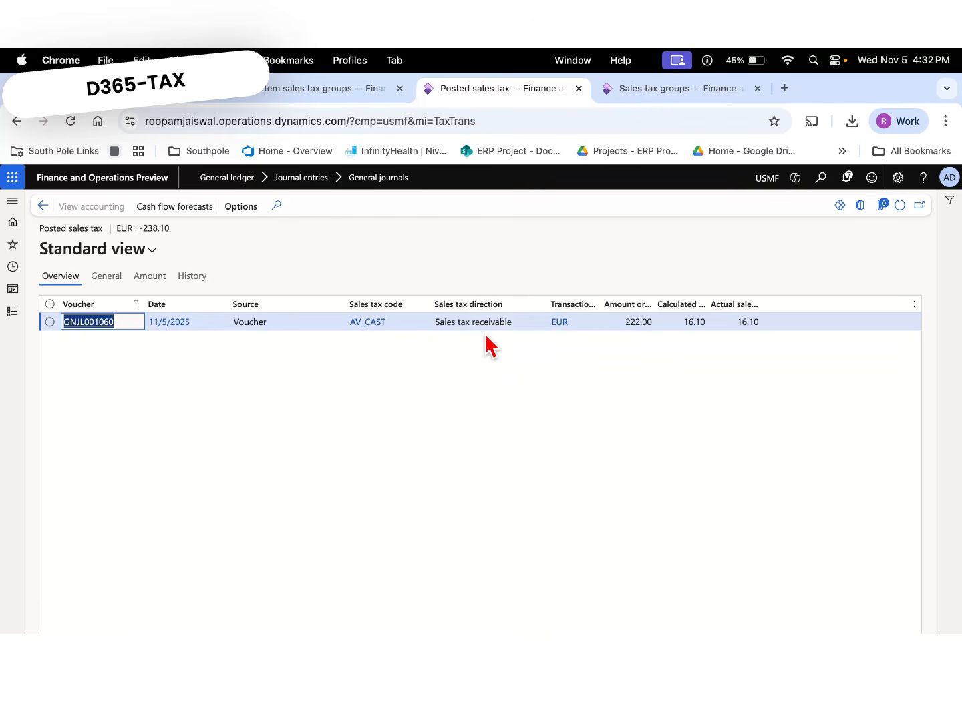
{"action": "key", "text": "ctrl+Left"}
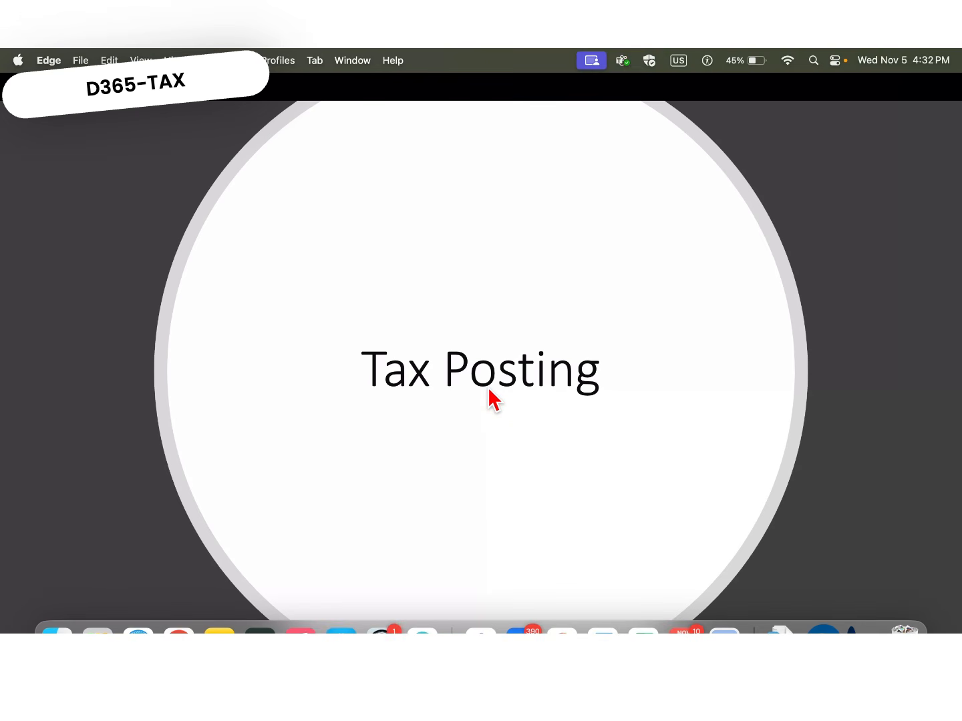
{"action": "left_click", "coordinate": [492, 399]}
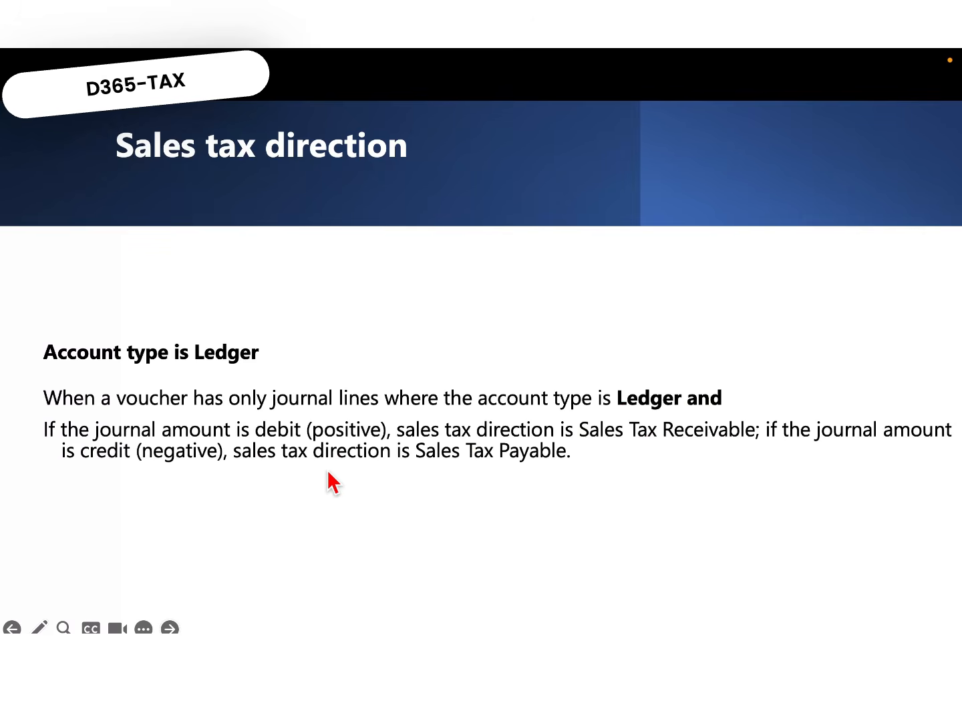
{"action": "key", "text": "Escape"}
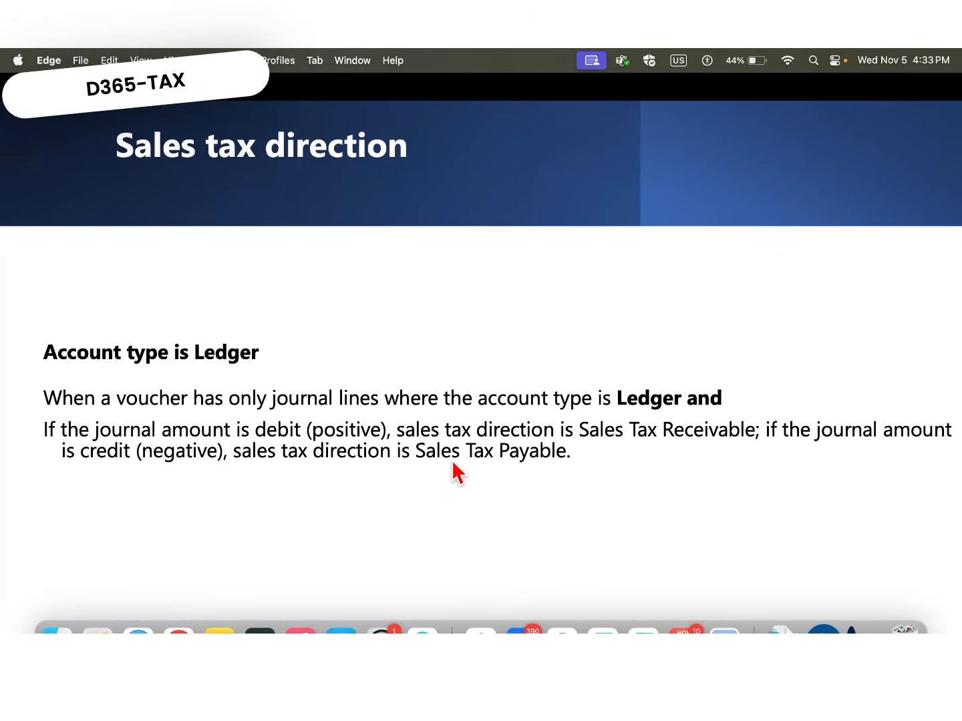
{"action": "left_click", "coordinate": [178, 631]}
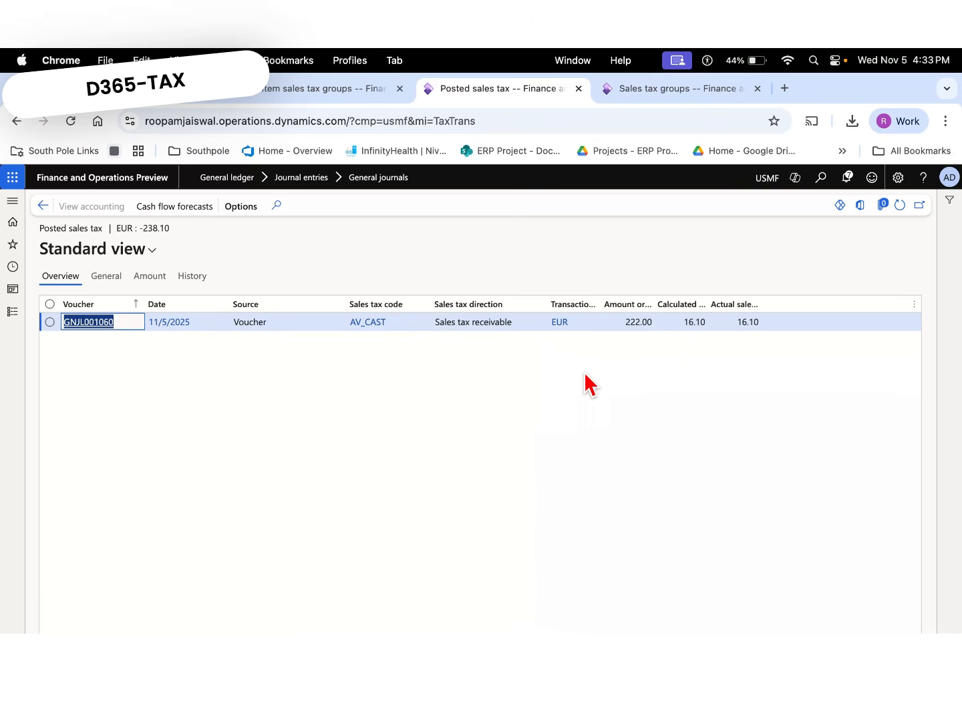
- Close the posted sales tax and voucher transactions and return to the journal voucher in Finance and Operations
{"action": "left_click", "coordinate": [41, 206]}
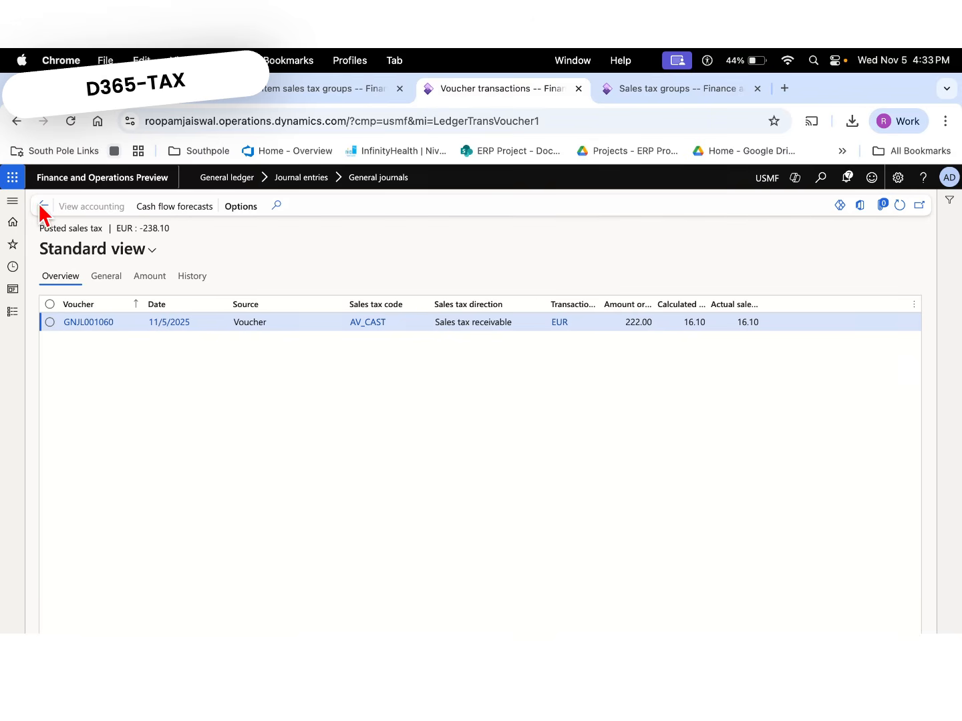
{"action": "left_click", "coordinate": [43, 208]}
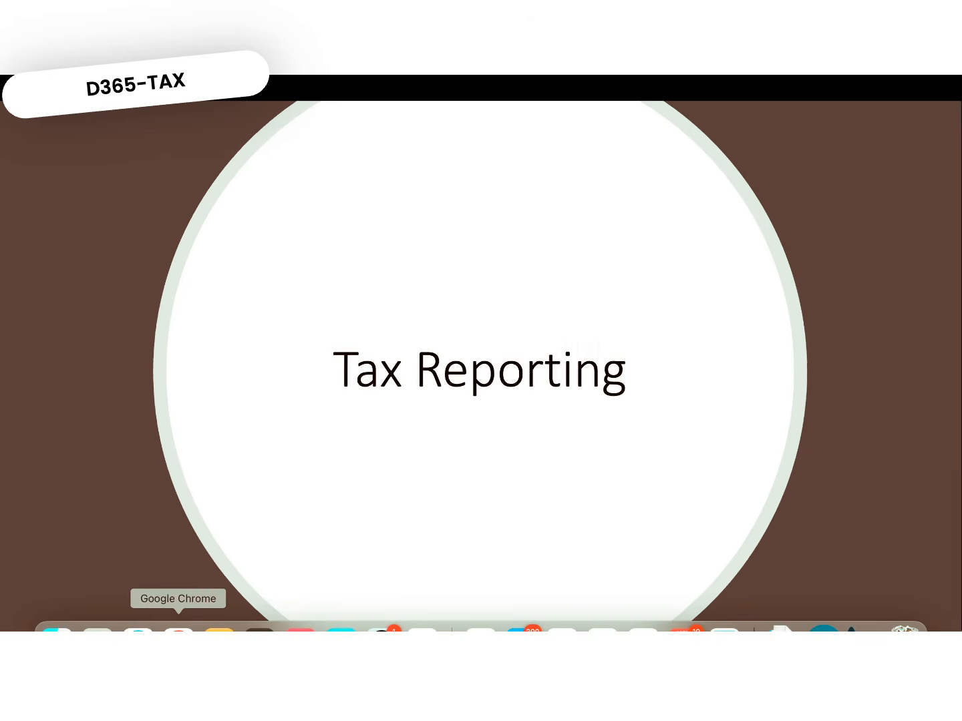
{"action": "left_click", "coordinate": [173, 627]}
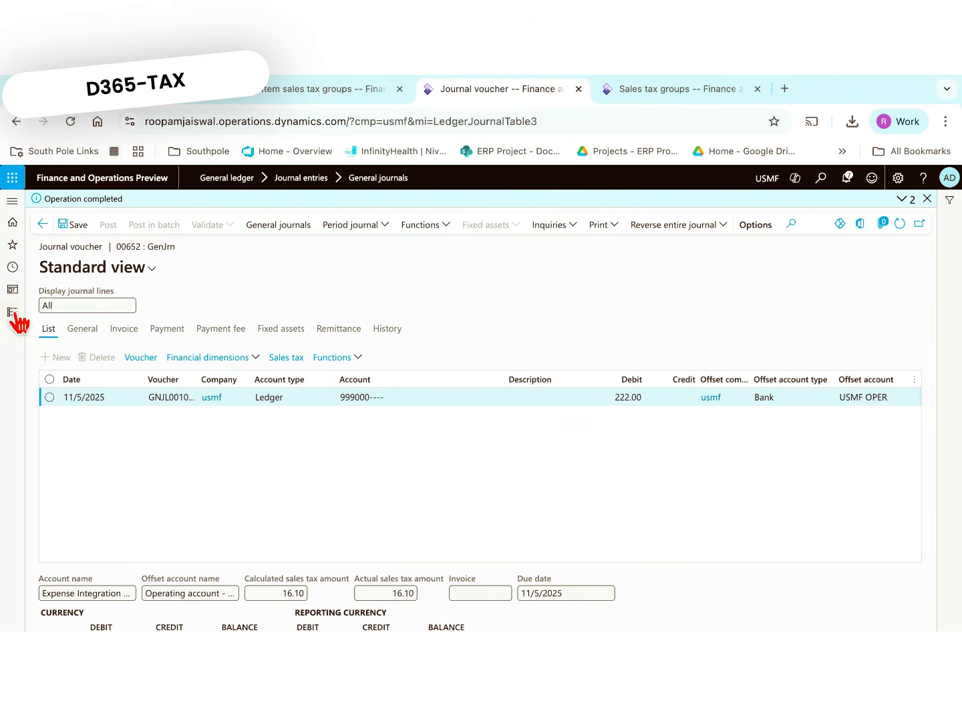
- Open the Posted sales tax inquiry from the Tax module's sales tax inquiries
{"action": "left_click", "coordinate": [12, 312]}
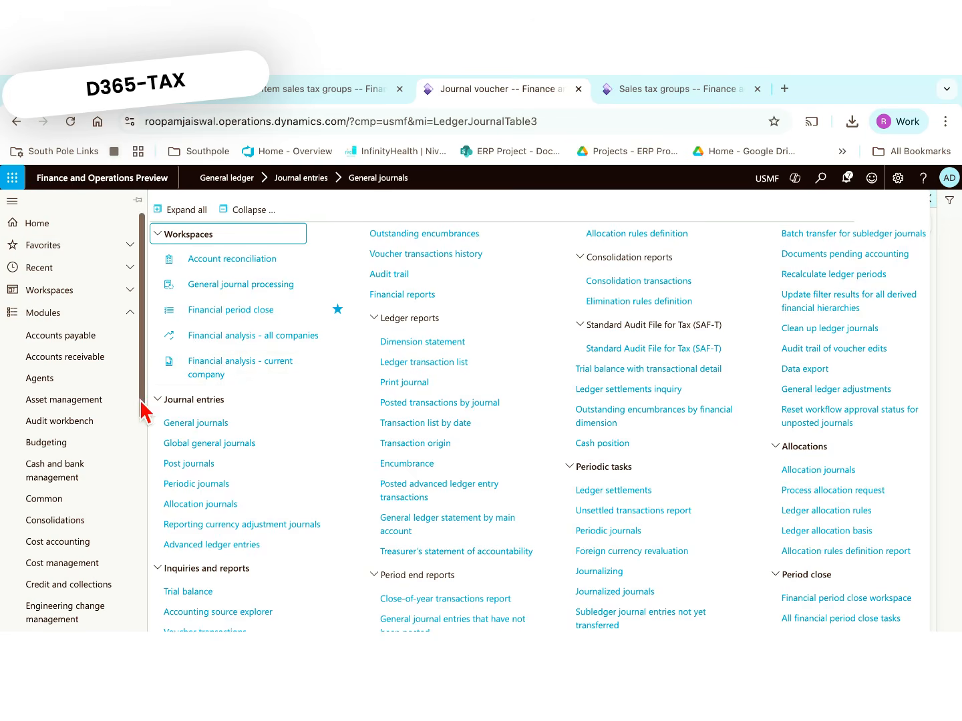
{"action": "left_click_drag", "start_coordinate": [145, 408], "coordinate": [143, 629]}
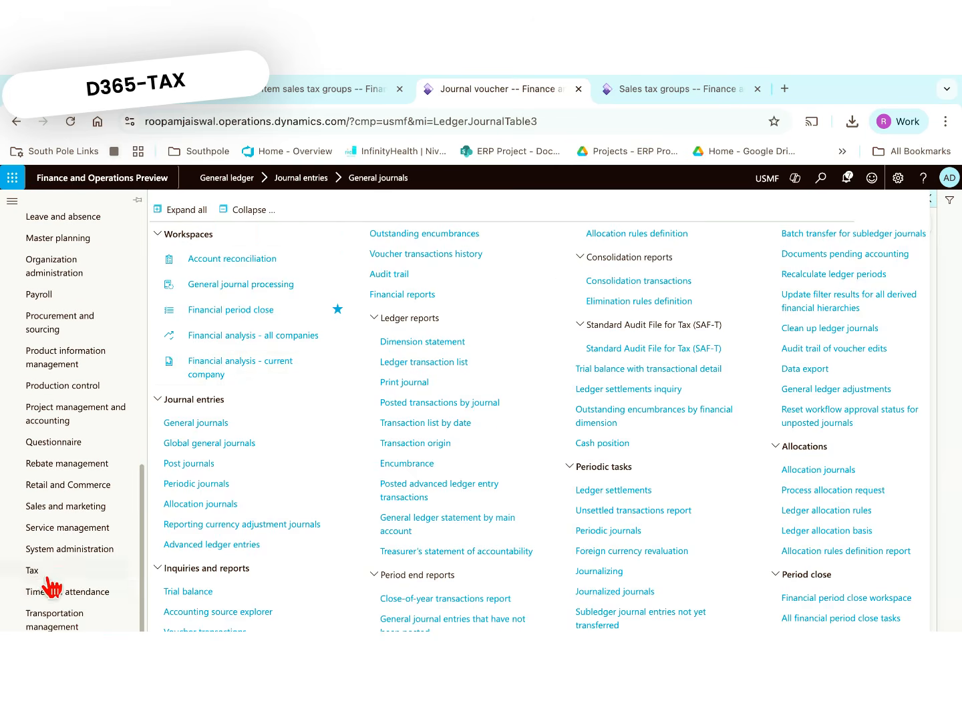
{"action": "left_click", "coordinate": [38, 573]}
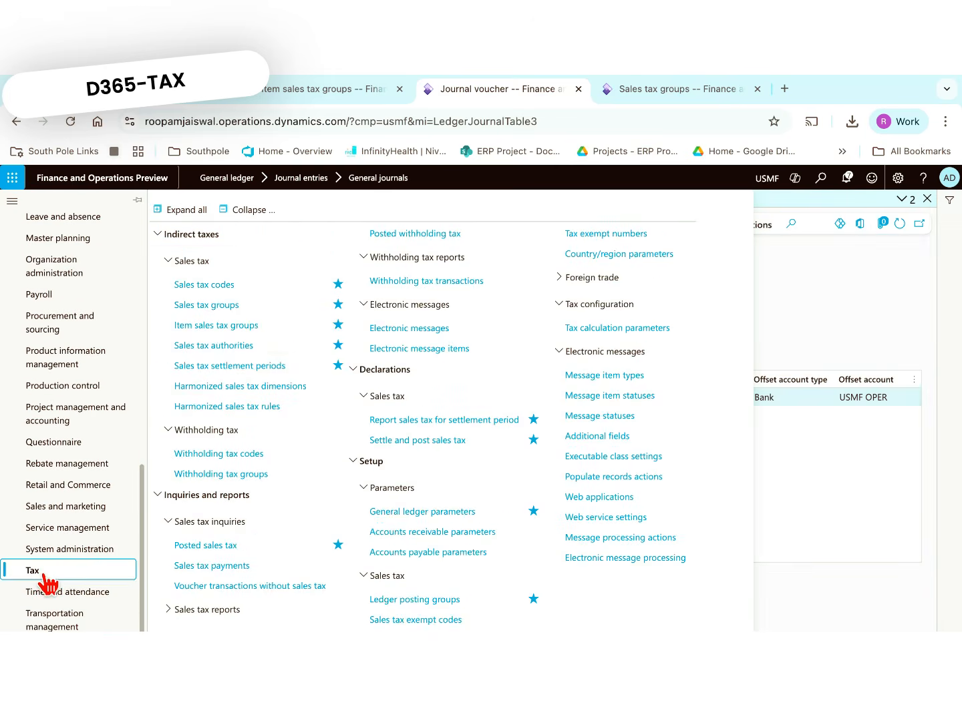
{"action": "left_click", "coordinate": [249, 210]}
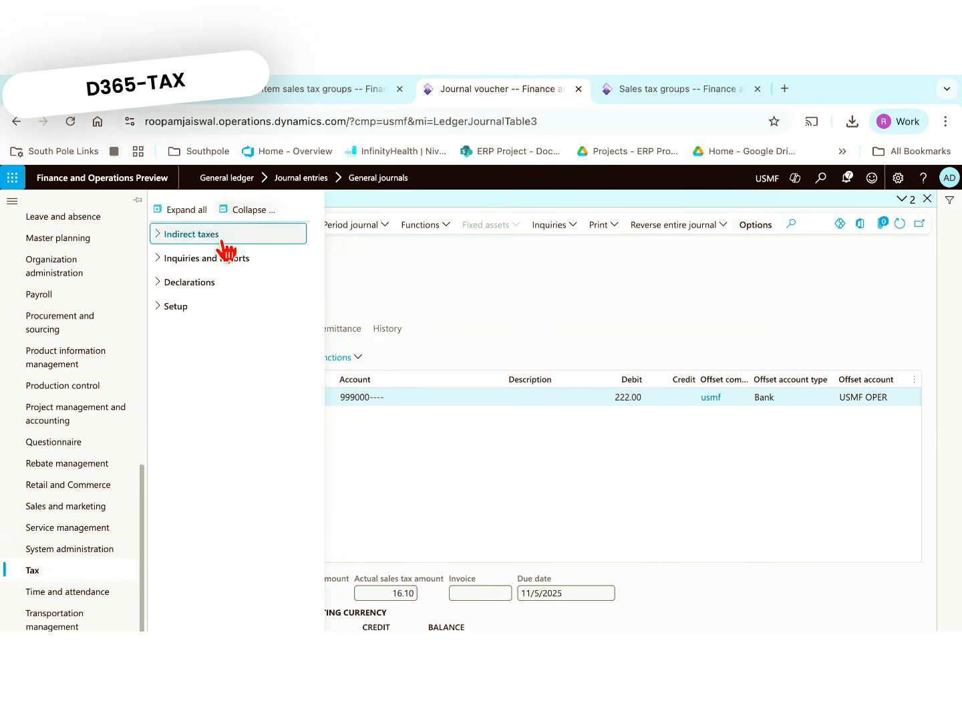
{"action": "left_click", "coordinate": [230, 258]}
{"action": "left_click", "coordinate": [233, 286]}
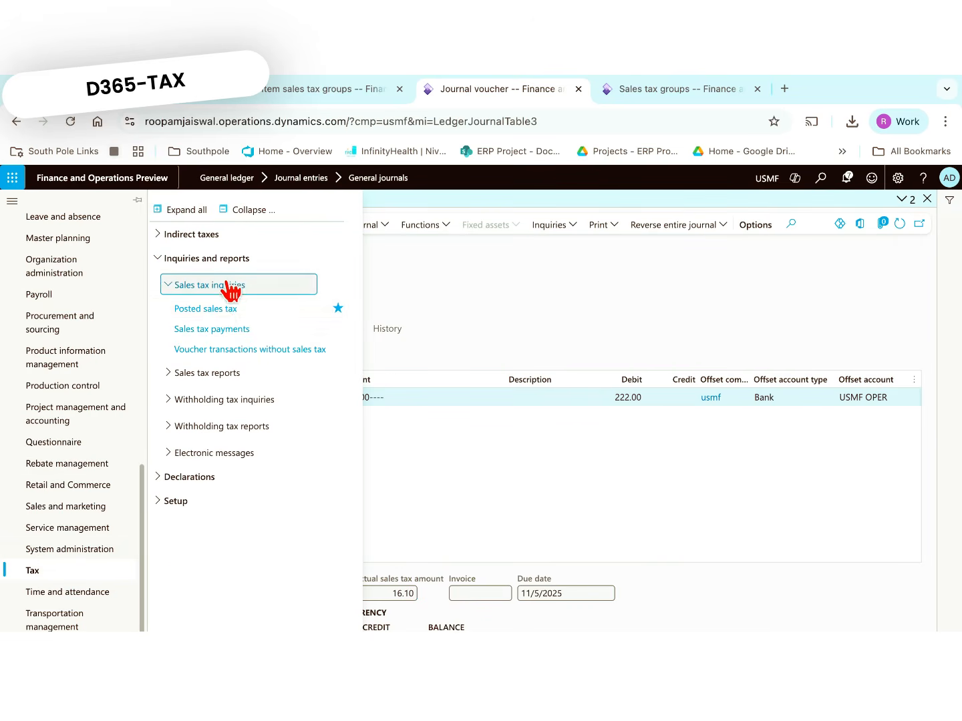
{"action": "left_click", "coordinate": [230, 310]}
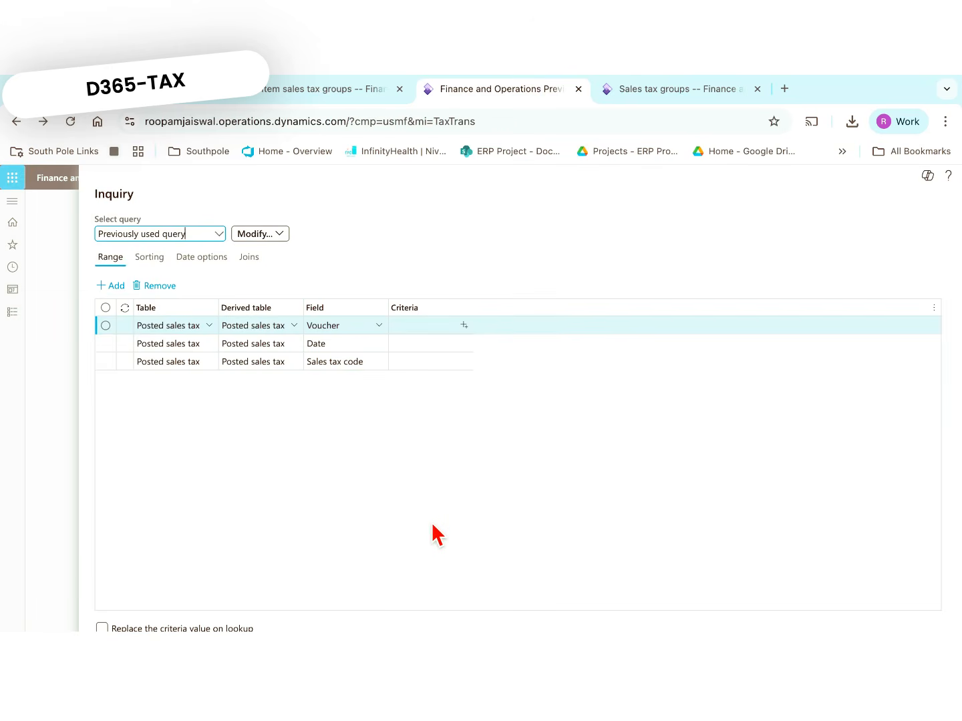
- Run the posted sales tax inquiry for the date 11/5/2025 and review the tax code, direction and amounts
{"action": "left_click", "coordinate": [408, 344]}
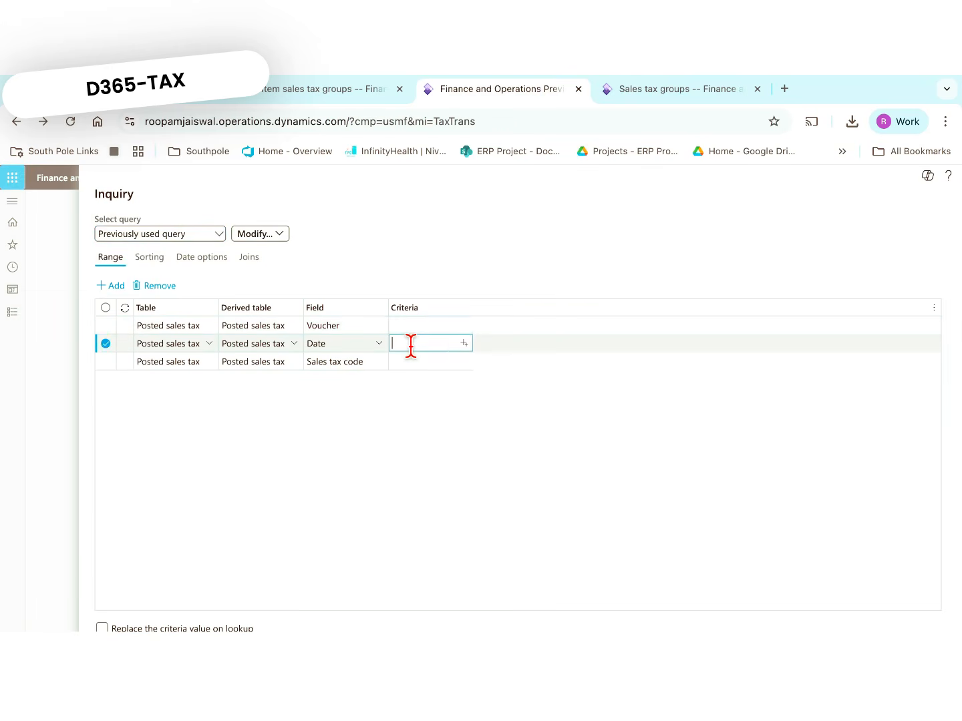
{"action": "left_click", "coordinate": [464, 343]}
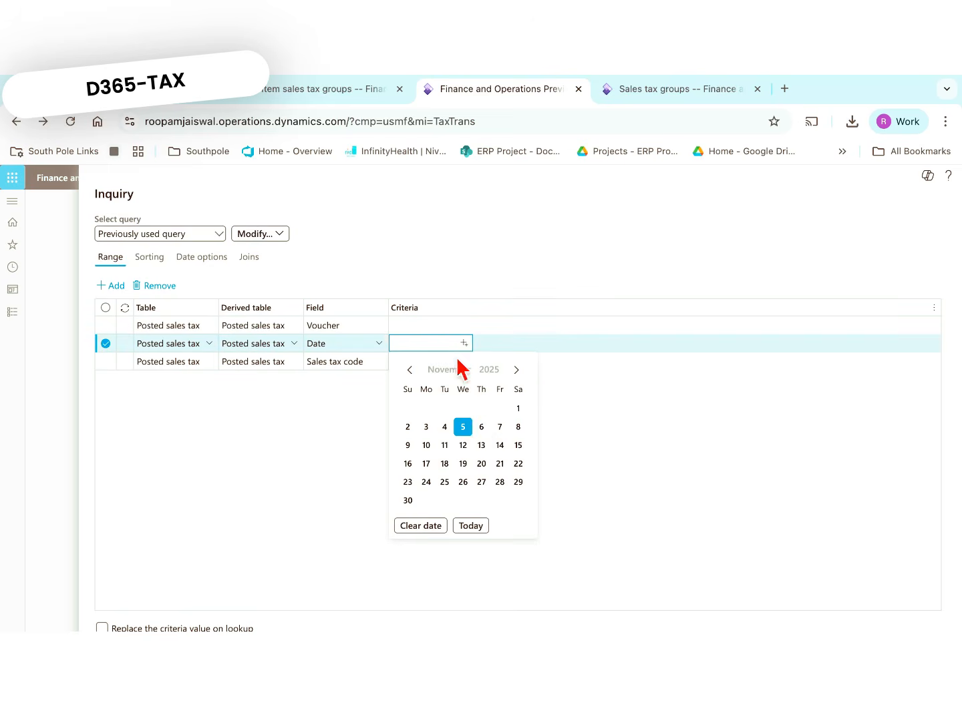
{"action": "left_click", "coordinate": [466, 430]}
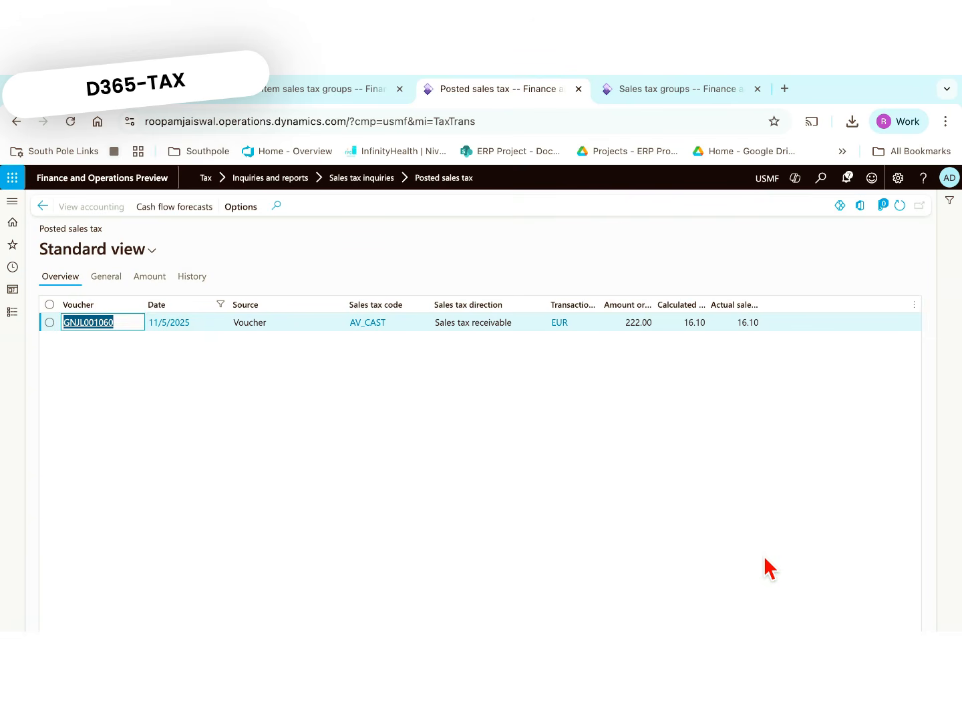
{"action": "left_click", "coordinate": [674, 521]}
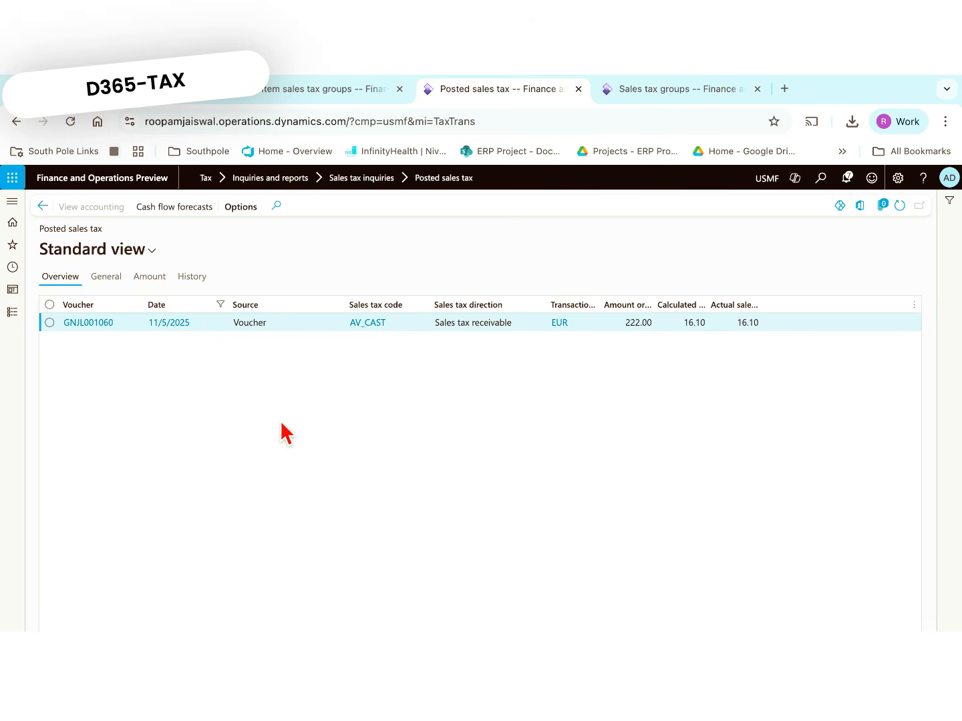
- Leave the posted sales tax inquiry and look up the sales tax reporting and settlement tasks under the Tax module's declarations
{"action": "left_click", "coordinate": [42, 205]}
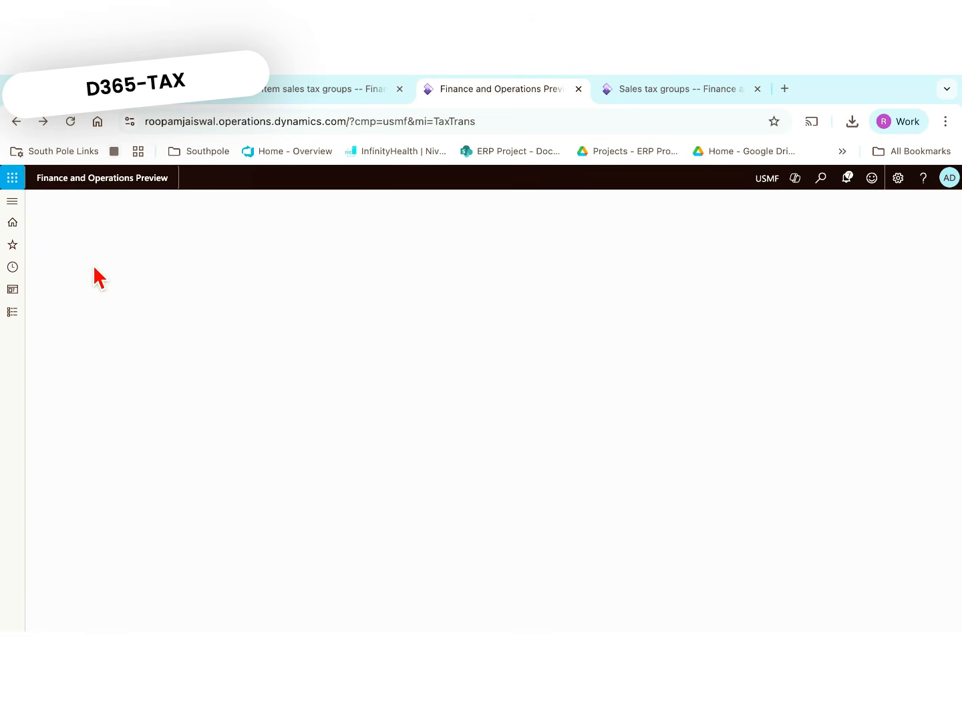
{"action": "left_click", "coordinate": [14, 312]}
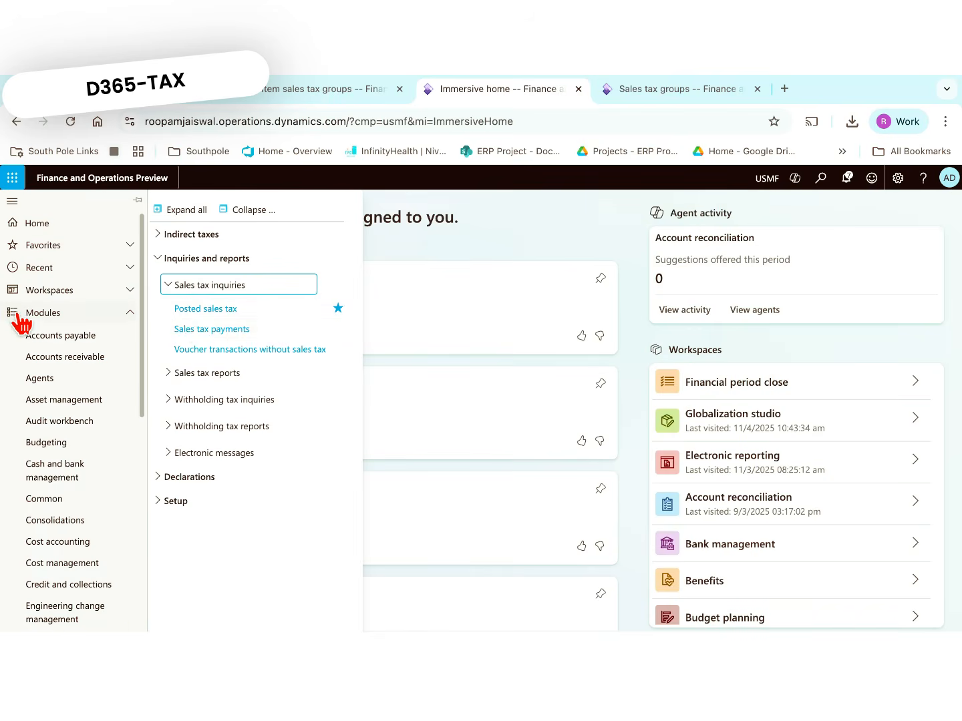
{"action": "left_click", "coordinate": [161, 477]}
{"action": "left_click", "coordinate": [173, 506]}
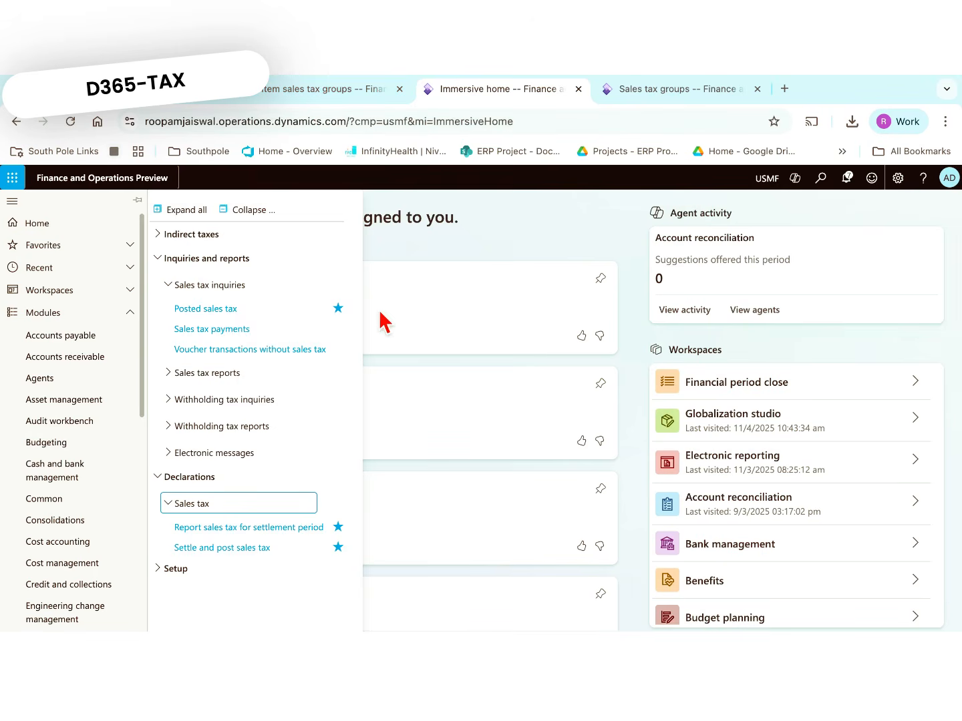
- Switch to the presentation and advance from the Tax Reporting slide to the end-to-end process map
{"action": "left_click", "coordinate": [440, 258]}
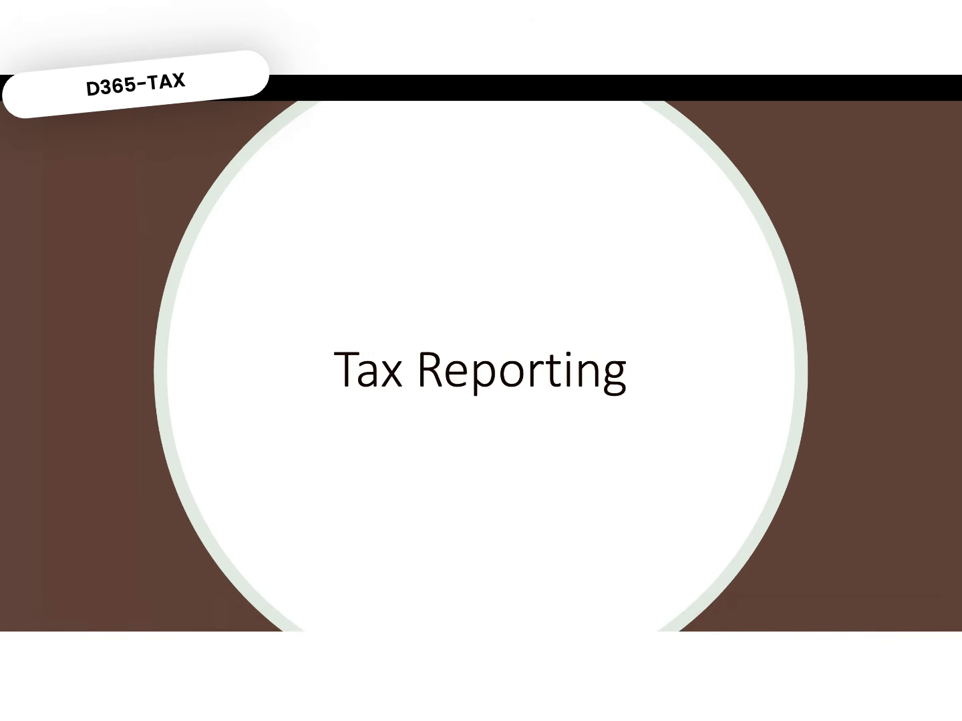
{"action": "key", "text": "Right"}
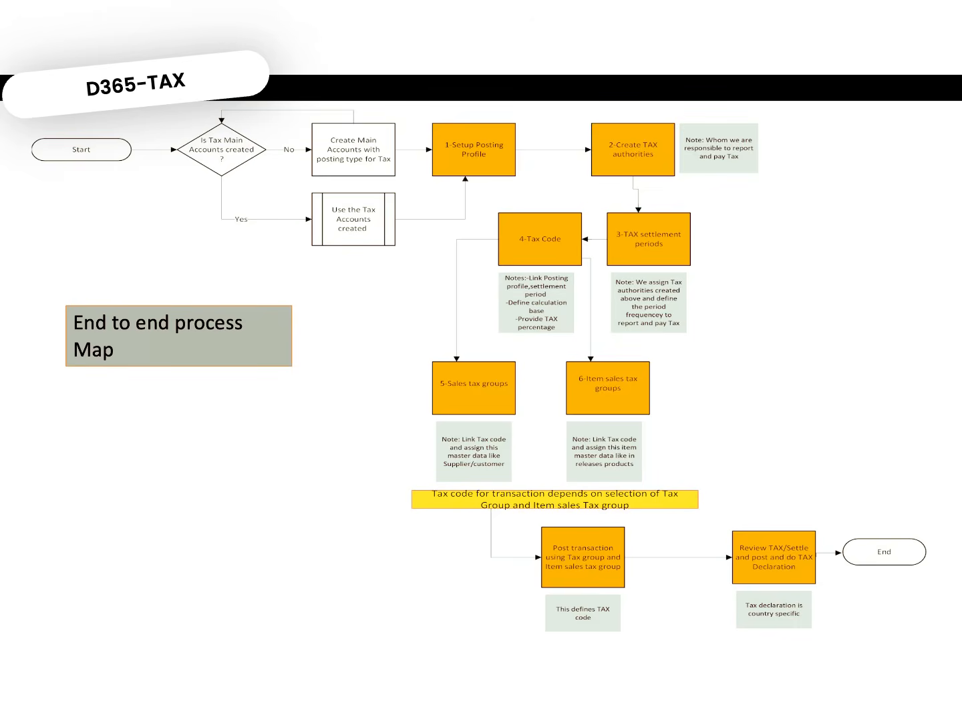